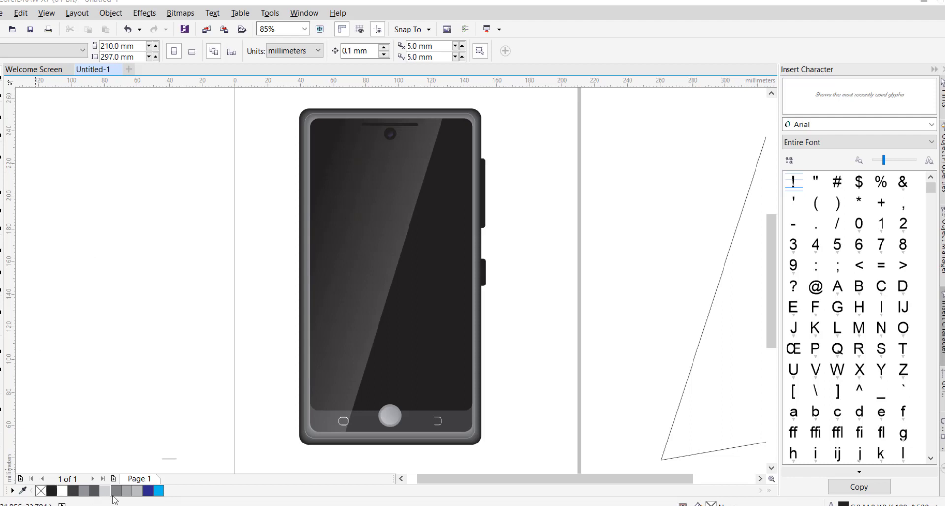
Step: Add a second page and draw an upright rectangle about 116 mm wide and 195 mm high on it
{"action": "left_click", "coordinate": [114, 479]}
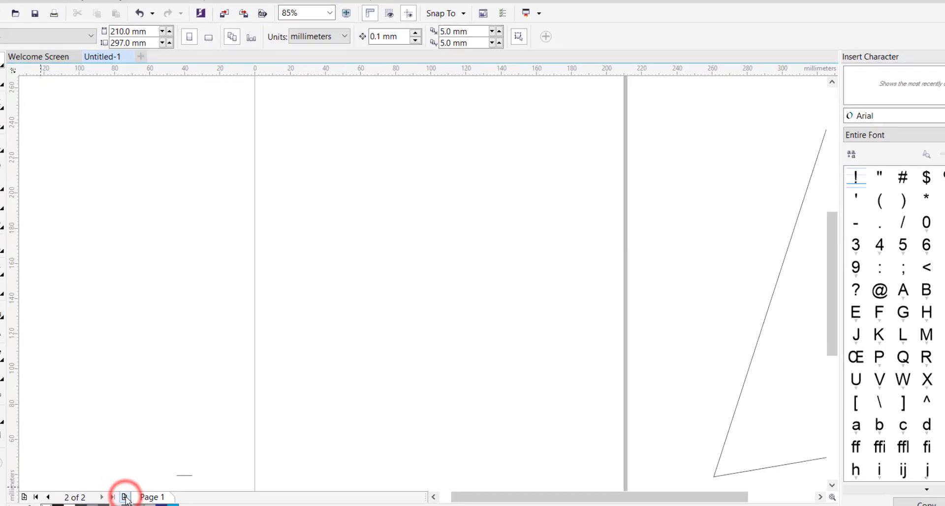
{"action": "left_click", "coordinate": [19, 143]}
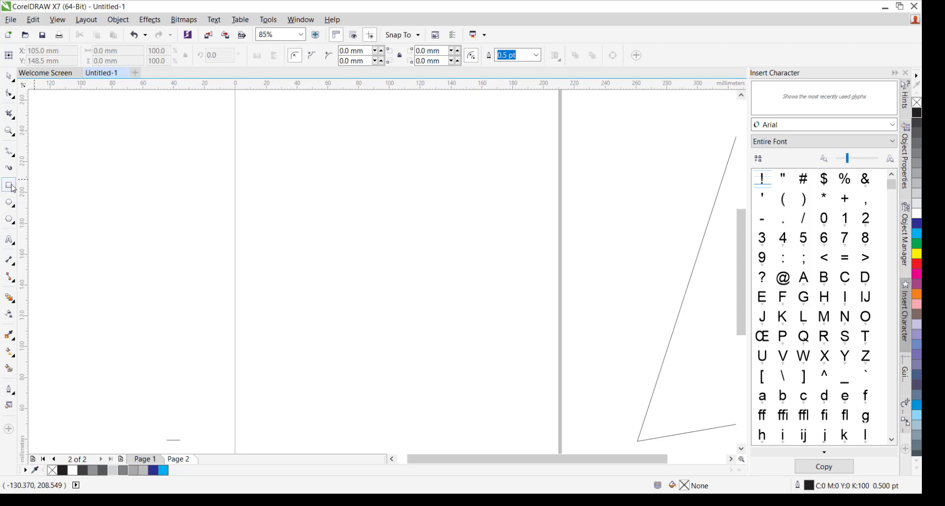
{"action": "mouse_move", "coordinate": [296, 115]}
{"action": "left_mouse_down"}
{"action": "mouse_move", "coordinate": [443, 352]}
{"action": "mouse_move", "coordinate": [439, 362]}
{"action": "mouse_move", "coordinate": [471, 374]}
{"action": "mouse_move", "coordinate": [456, 382]}
{"action": "mouse_move", "coordinate": [418, 365]}
{"action": "mouse_move", "coordinate": [414, 372]}
{"action": "mouse_move", "coordinate": [505, 419]}
{"action": "mouse_move", "coordinate": [488, 420]}
{"action": "left_mouse_up"}
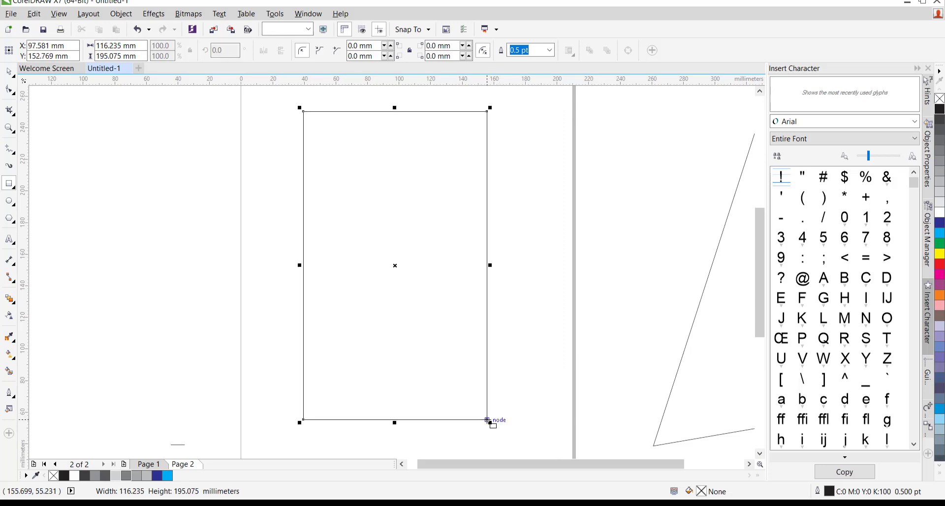
Step: Round all four corners of the rectangle to a radius of about 4.7 mm
{"action": "left_click", "coordinate": [10, 89]}
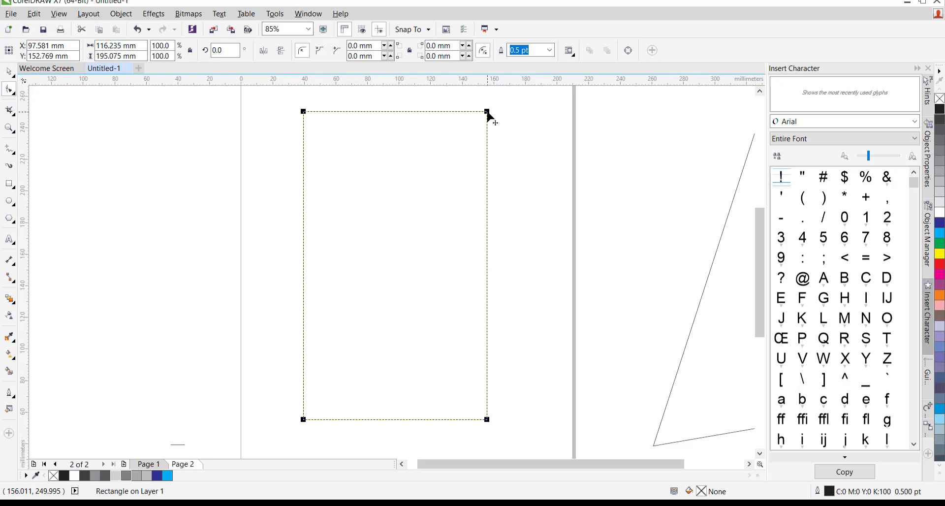
{"action": "mouse_move", "coordinate": [488, 112]}
{"action": "left_mouse_down"}
{"action": "mouse_move", "coordinate": [490, 131]}
{"action": "mouse_move", "coordinate": [488, 121]}
{"action": "left_mouse_up"}
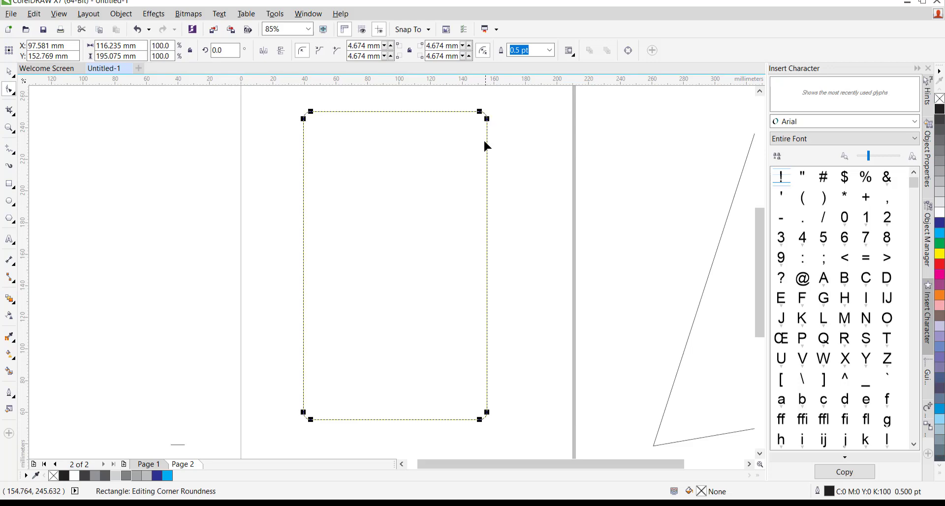
Step: Narrow the rounded rectangle to about 101 mm wide and fill it with black
{"action": "left_click", "coordinate": [9, 72]}
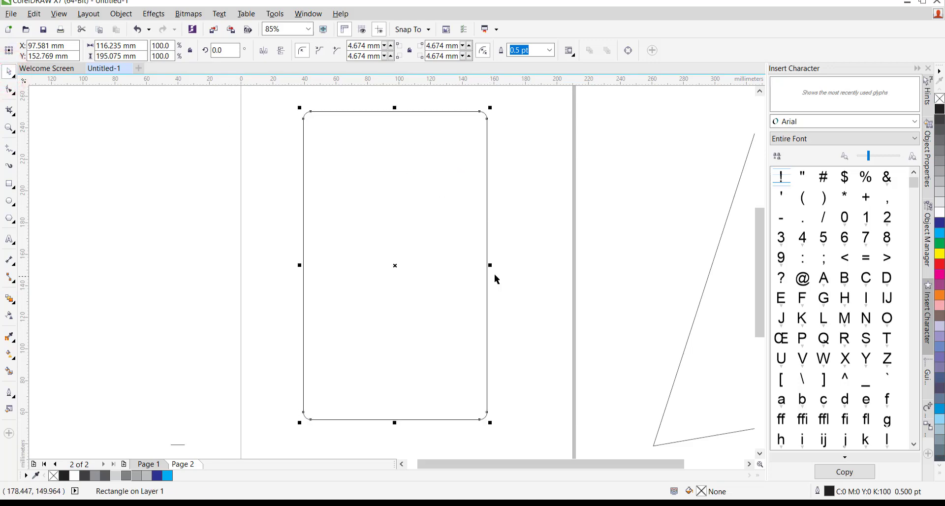
{"action": "left_click_drag", "start_coordinate": [490, 265], "coordinate": [465, 270]}
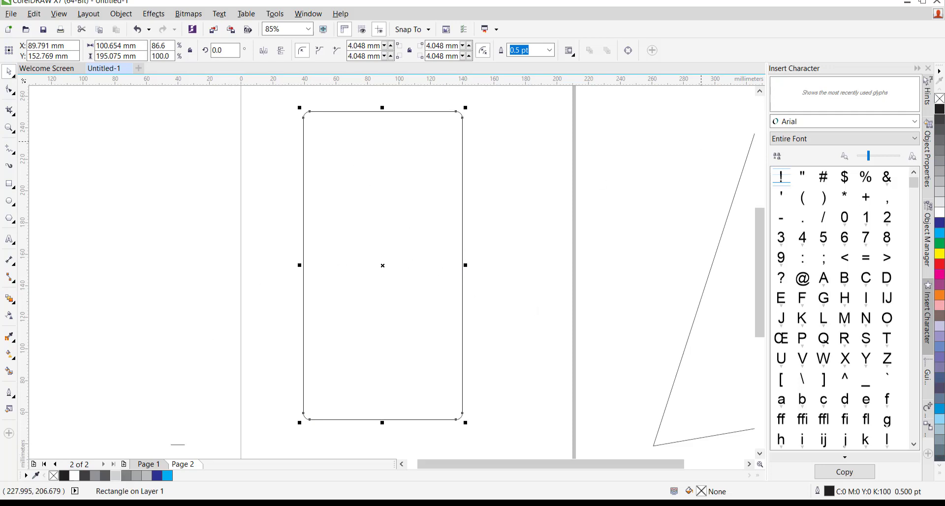
{"action": "left_click", "coordinate": [937, 111]}
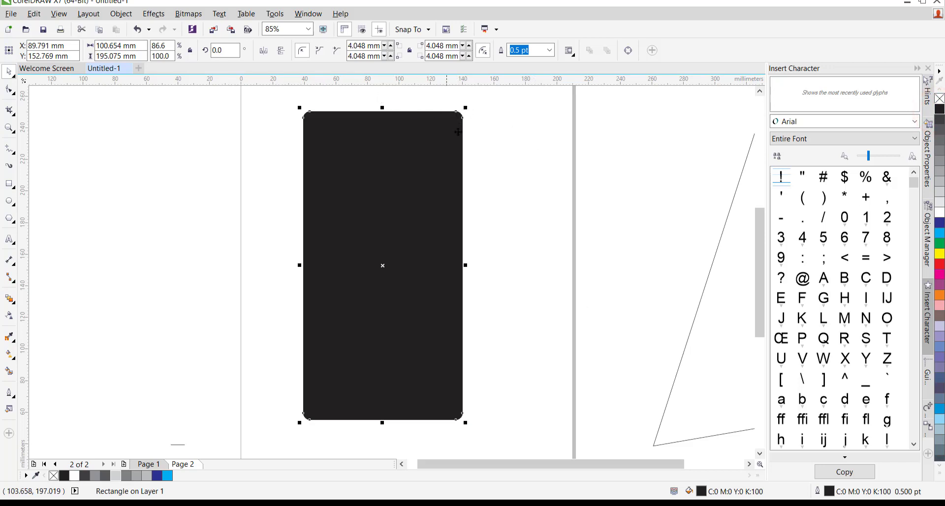
{"action": "mouse_move", "coordinate": [466, 107]}
{"action": "left_mouse_down"}
{"action": "mouse_move", "coordinate": [452, 121]}
{"action": "mouse_move", "coordinate": [458, 116]}
{"action": "left_mouse_up"}
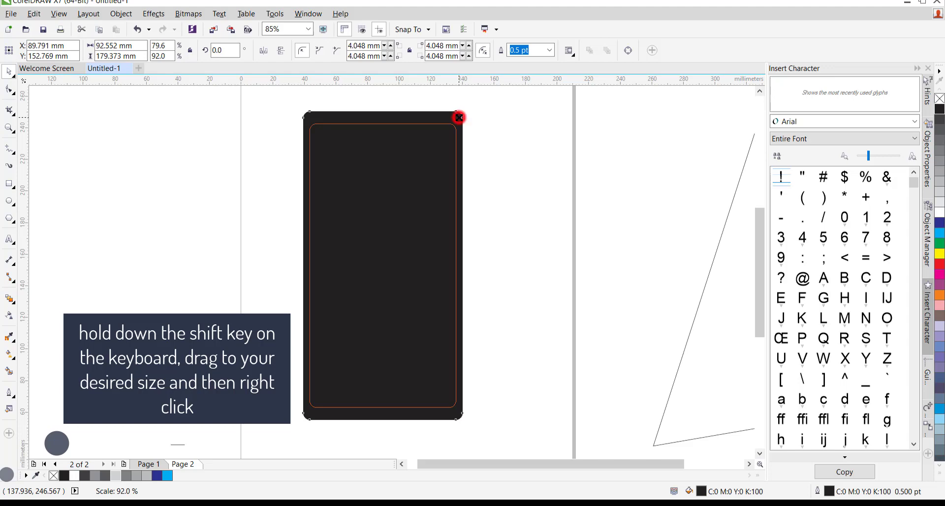
{"action": "left_click_drag", "start_coordinate": [459, 117], "coordinate": [458, 117]}
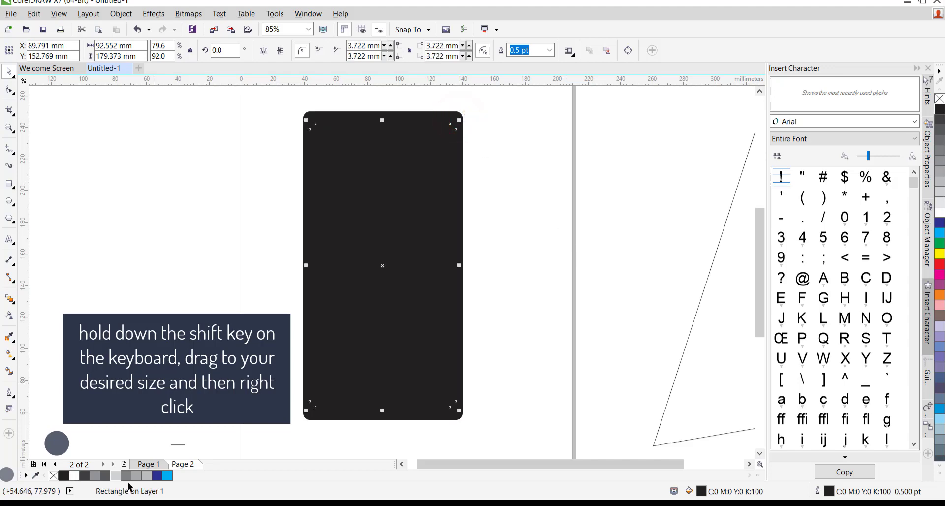
{"action": "left_click", "coordinate": [74, 476]}
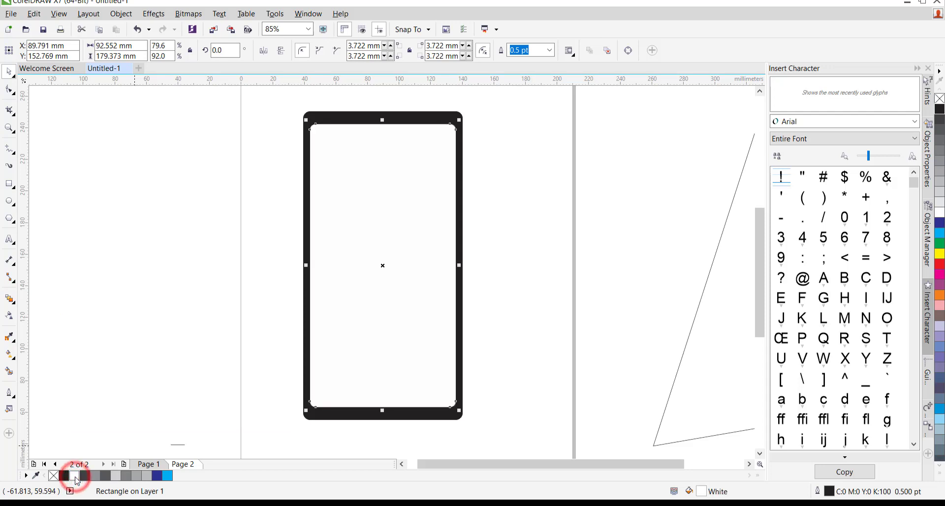
{"action": "left_click_drag", "start_coordinate": [377, 193], "coordinate": [590, 209]}
{"action": "left_click_drag", "start_coordinate": [456, 216], "coordinate": [330, 211]}
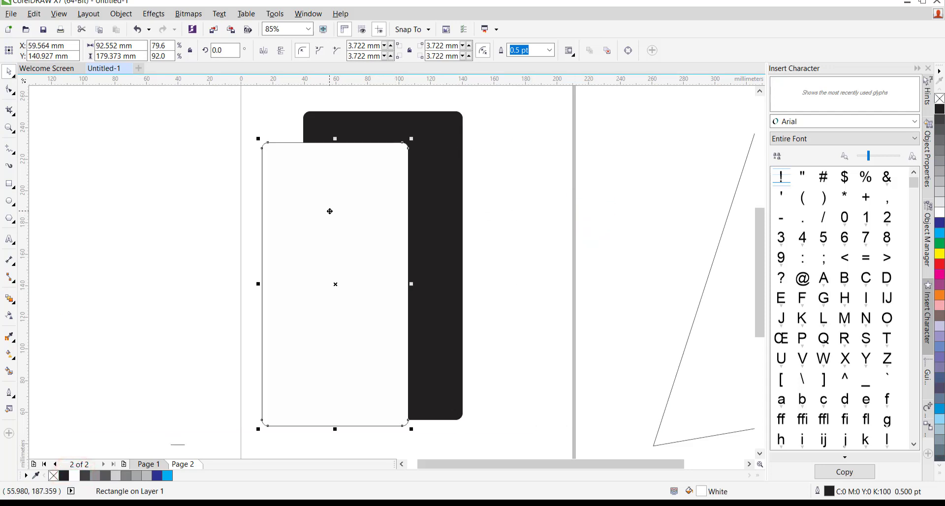
{"action": "key", "text": "Delete"}
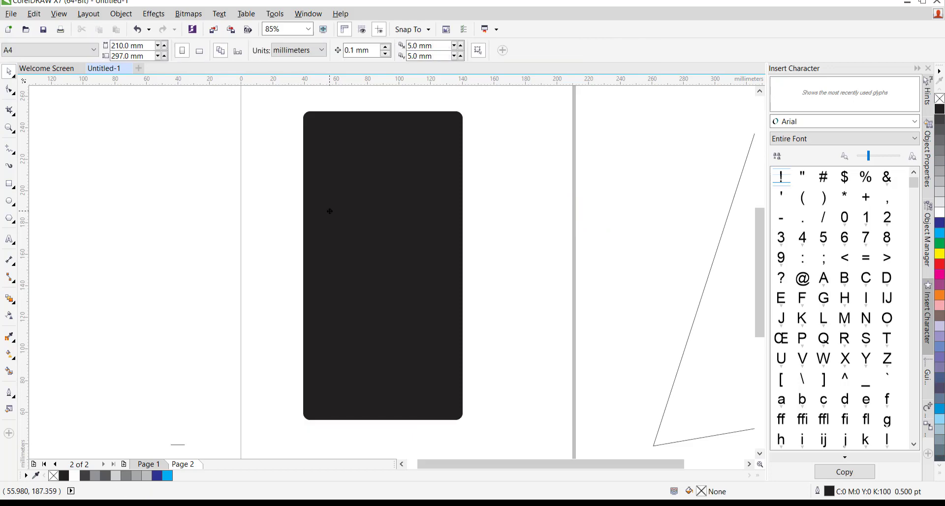
Step: Duplicate the black rectangle with 5 mm horizontal and vertical offsets and move the copy beside the original
{"action": "left_click", "coordinate": [371, 231]}
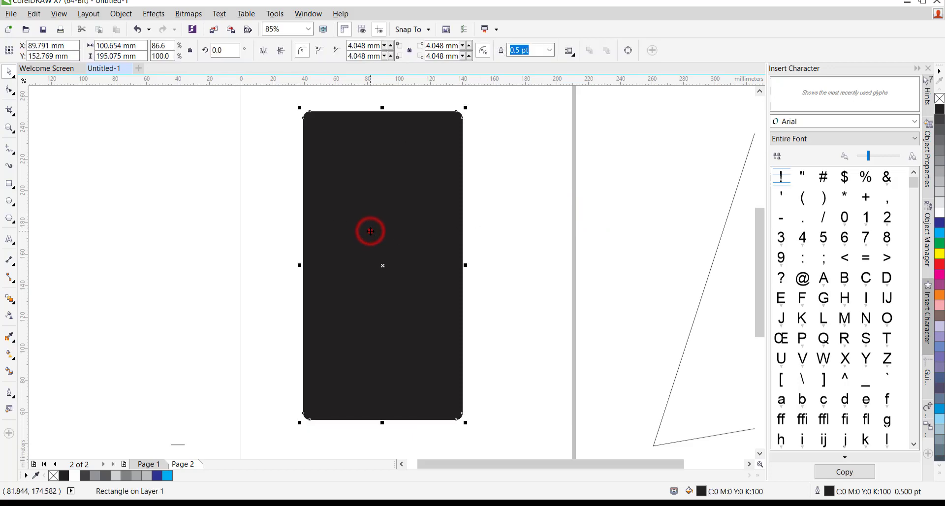
{"action": "left_click", "coordinate": [371, 231]}
{"action": "key", "text": "ctrl+d"}
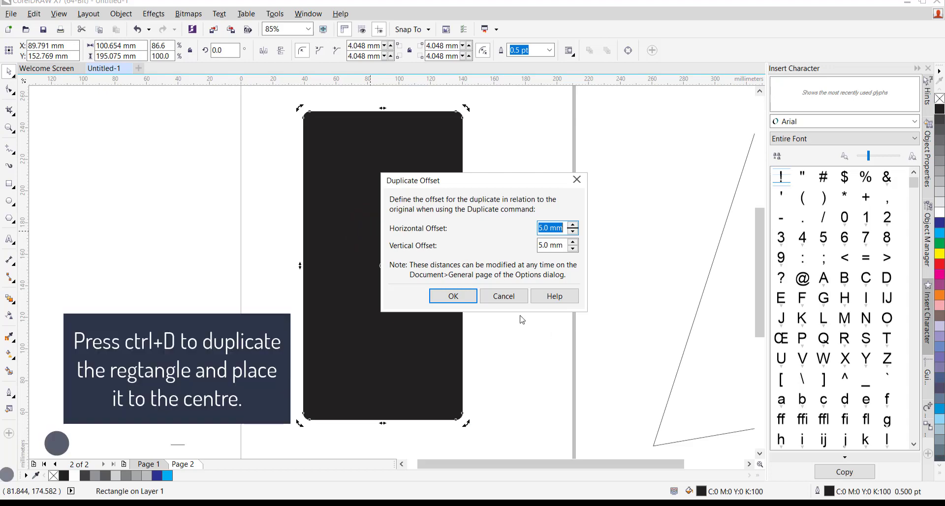
{"action": "left_click", "coordinate": [445, 295]}
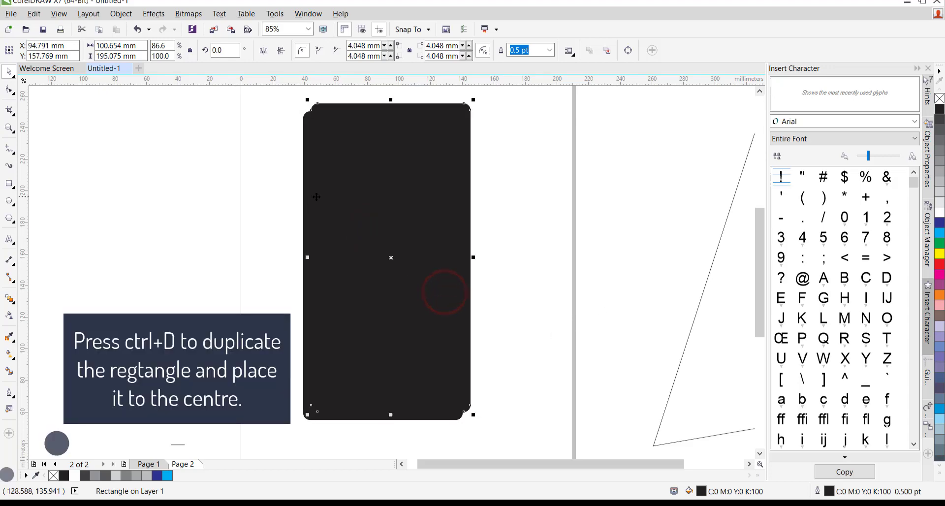
{"action": "left_click_drag", "start_coordinate": [322, 196], "coordinate": [504, 220]}
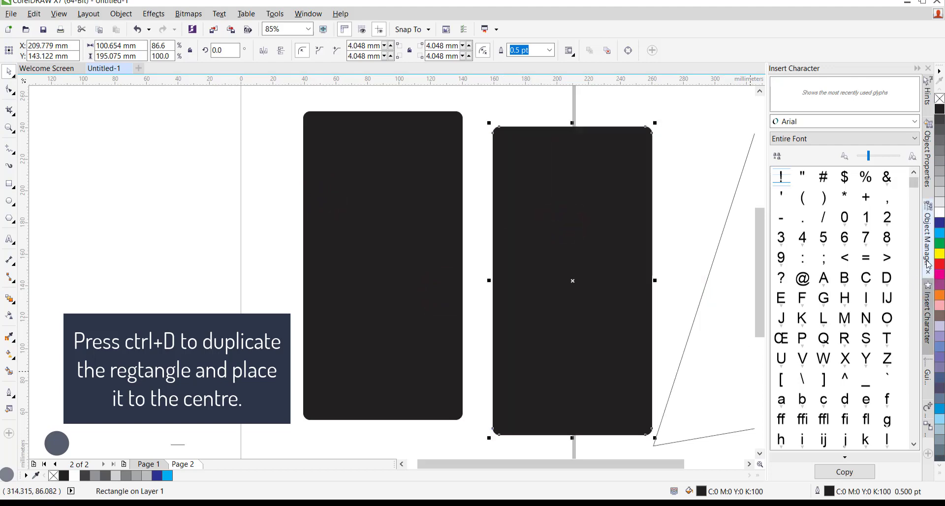
Step: Fill the copy with 70% black and centre it over the original, scaled down to about 92 by 178 mm
{"action": "left_click", "coordinate": [940, 142]}
{"action": "left_click_drag", "start_coordinate": [566, 252], "coordinate": [379, 239]}
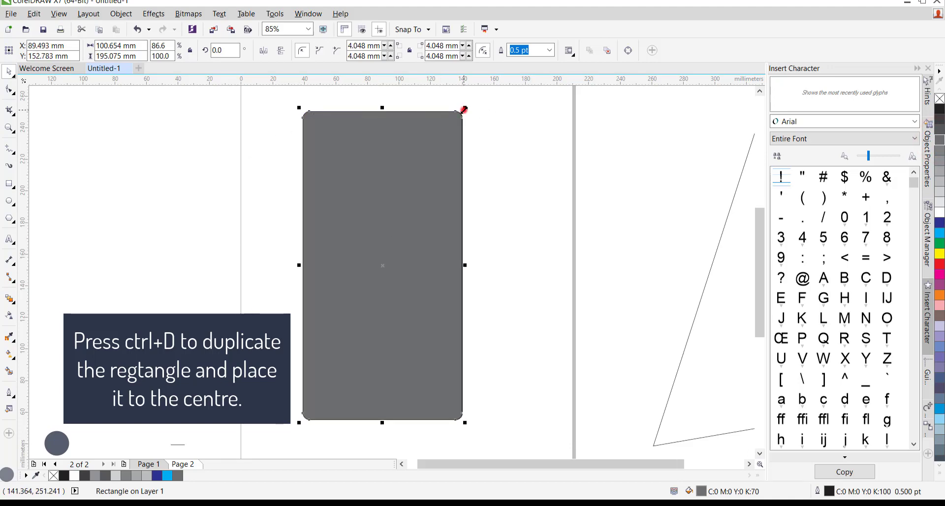
{"action": "mouse_move", "coordinate": [466, 108]}
{"action": "left_mouse_down"}
{"action": "mouse_move", "coordinate": [443, 131]}
{"action": "mouse_move", "coordinate": [458, 115]}
{"action": "left_mouse_up"}
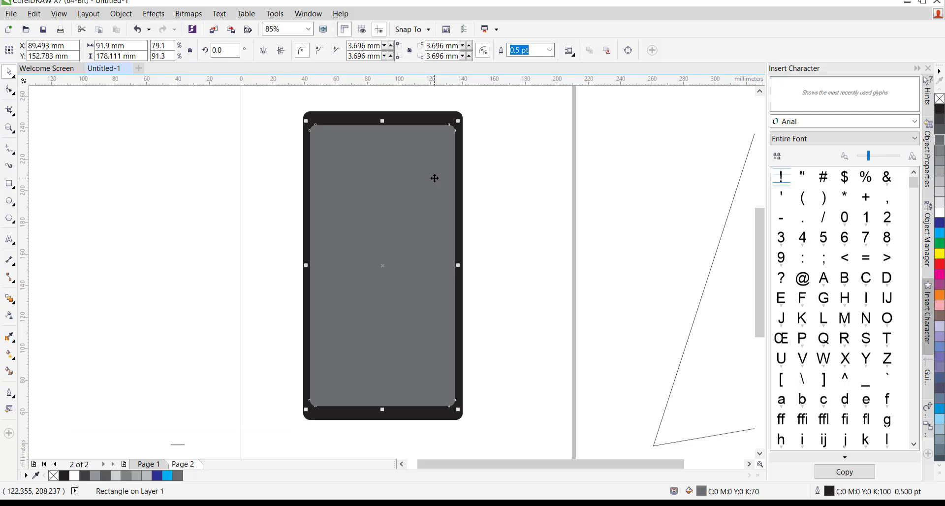
{"action": "key", "text": "Right"}
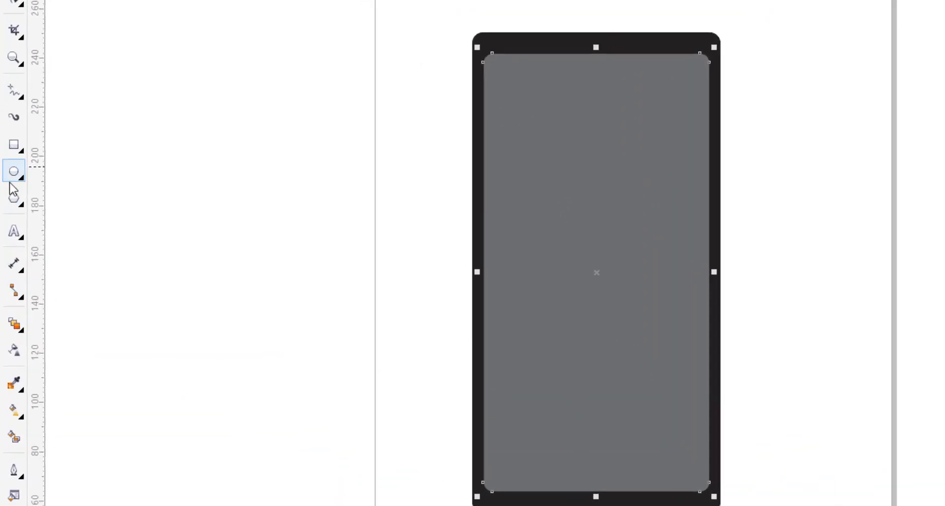
Step: Draw a circle about 15 mm across at the lower centre of the grey rectangle and fill it with 50% black
{"action": "left_click", "coordinate": [15, 159]}
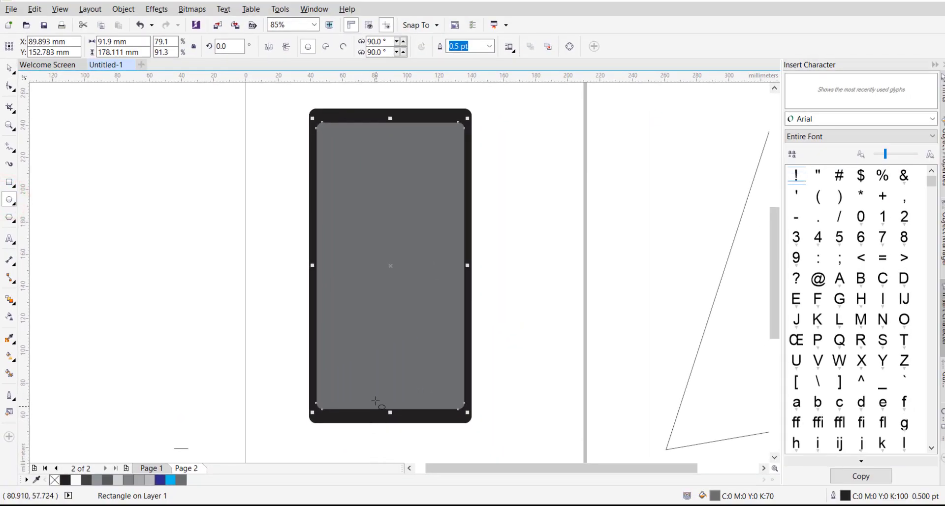
{"action": "left_click_drag", "start_coordinate": [375, 396], "coordinate": [392, 414]}
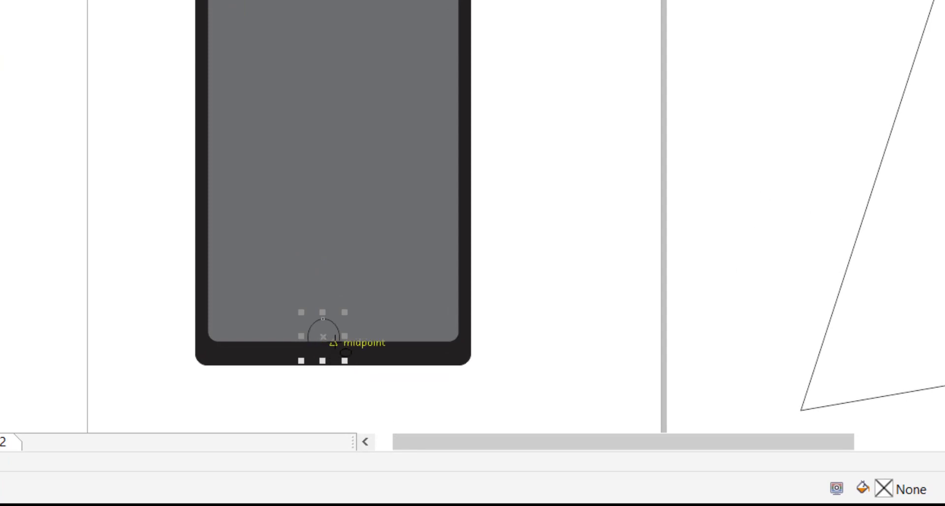
{"action": "key", "text": "Delete"}
{"action": "left_click_drag", "start_coordinate": [309, 313], "coordinate": [349, 355]}
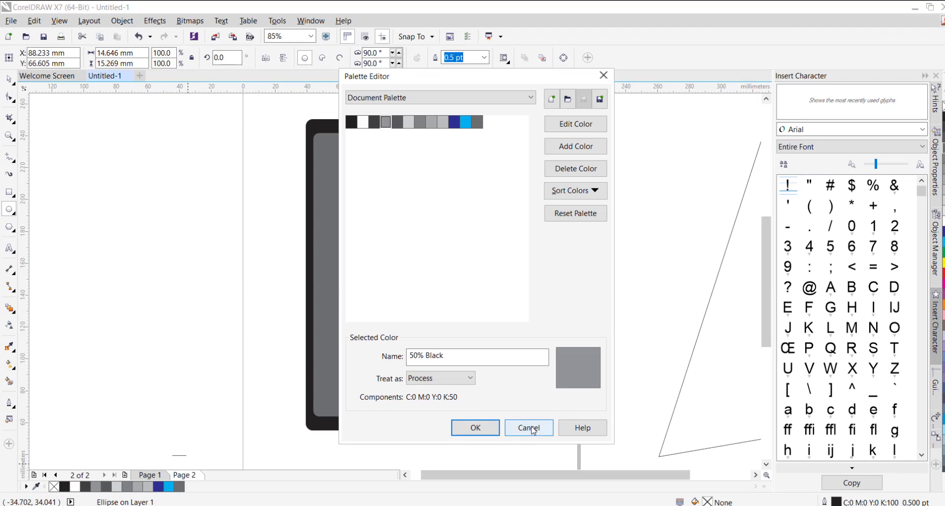
{"action": "left_click", "coordinate": [529, 428]}
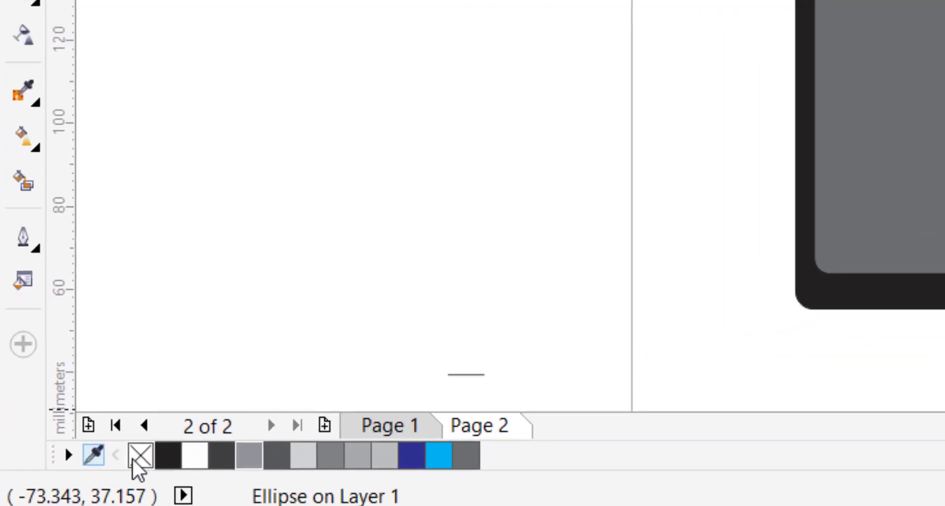
{"action": "left_click", "coordinate": [135, 458]}
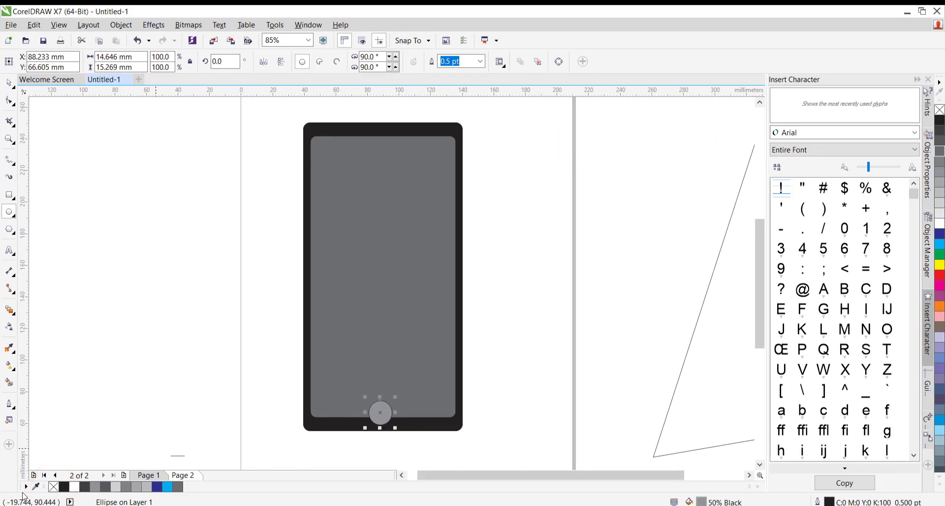
Step: Remove the circle's outline and shift the circle slightly to centre it across the phone's lower edge
{"action": "left_click", "coordinate": [9, 82]}
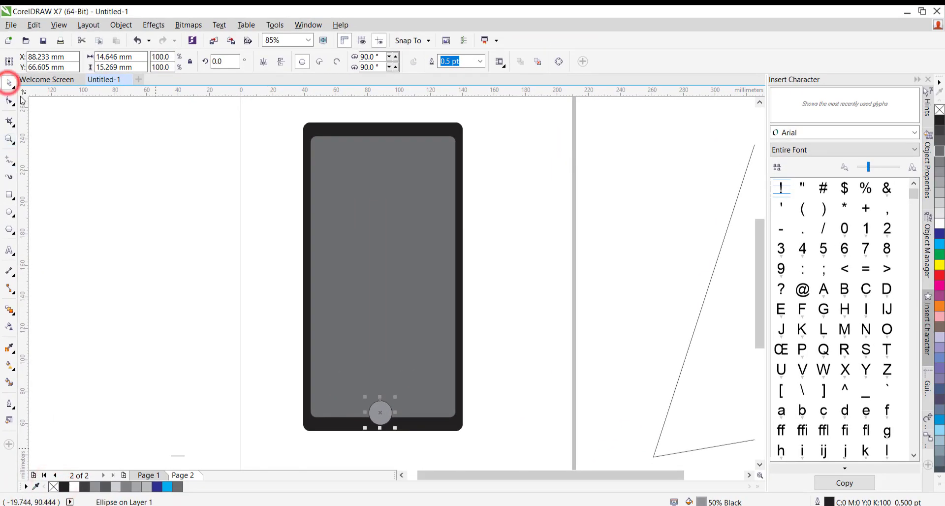
{"action": "right_click", "coordinate": [54, 489]}
{"action": "left_click", "coordinate": [565, 348]}
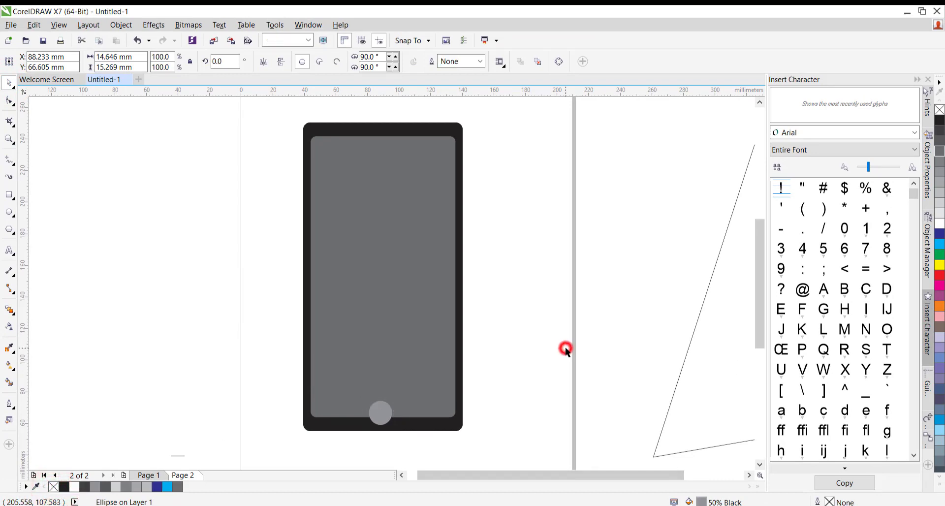
{"action": "left_click", "coordinate": [379, 414]}
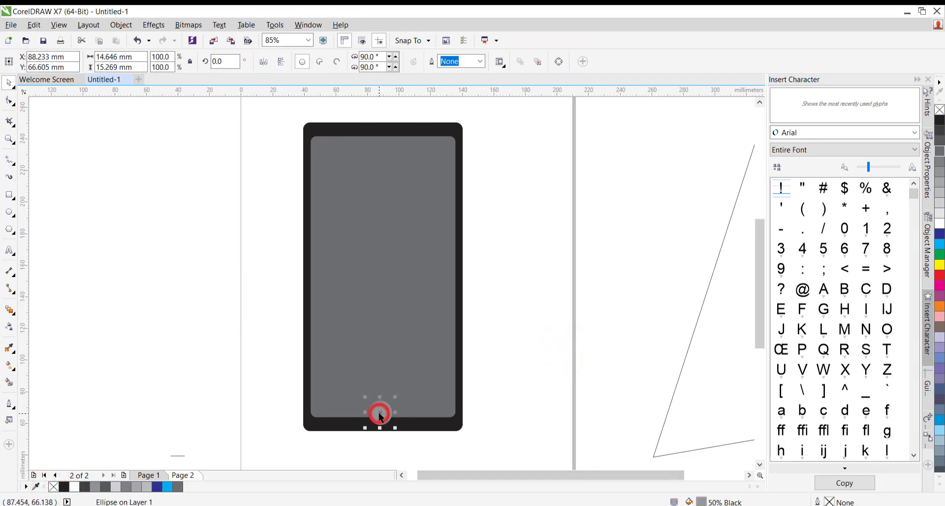
{"action": "left_click_drag", "start_coordinate": [380, 414], "coordinate": [387, 410]}
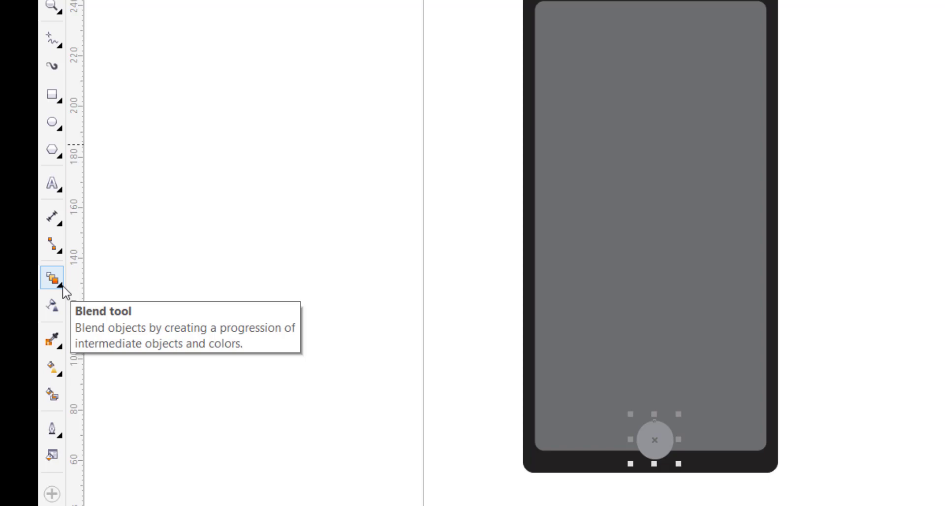
Step: Blend the grey rectangle into the black one behind it with 20 steps and remove the blend group's outline
{"action": "left_click", "coordinate": [63, 286]}
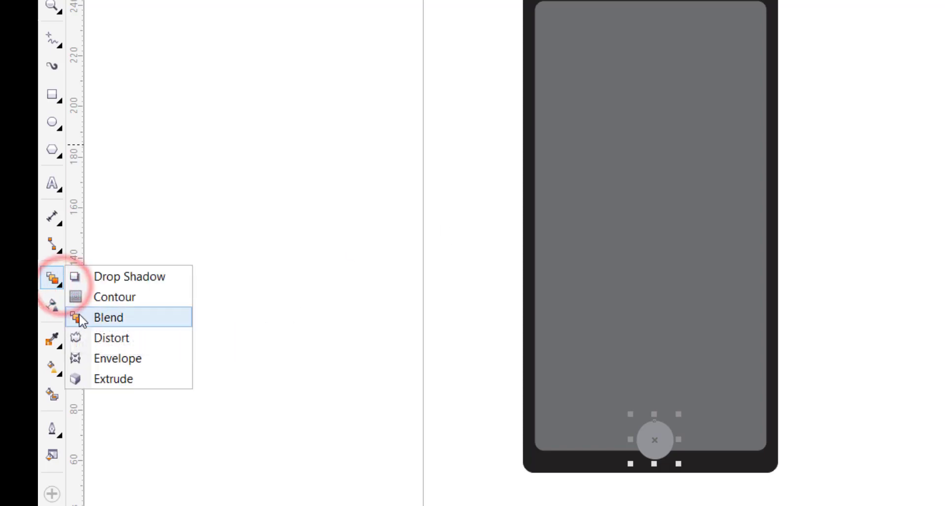
{"action": "left_click", "coordinate": [80, 316]}
{"action": "left_click", "coordinate": [52, 280]}
{"action": "left_click_drag", "start_coordinate": [579, 51], "coordinate": [579, 52]}
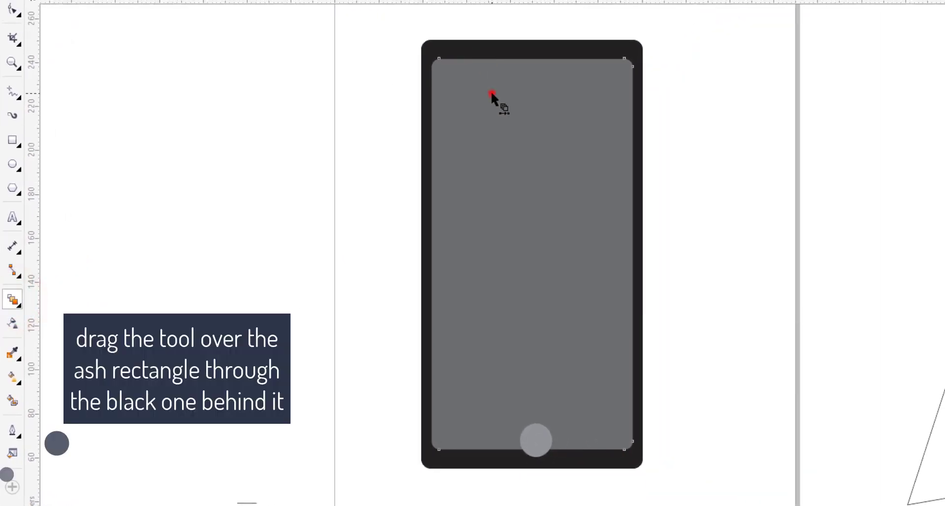
{"action": "mouse_move", "coordinate": [481, 65]}
{"action": "left_mouse_down"}
{"action": "mouse_move", "coordinate": [481, 38]}
{"action": "mouse_move", "coordinate": [493, 52]}
{"action": "left_mouse_up"}
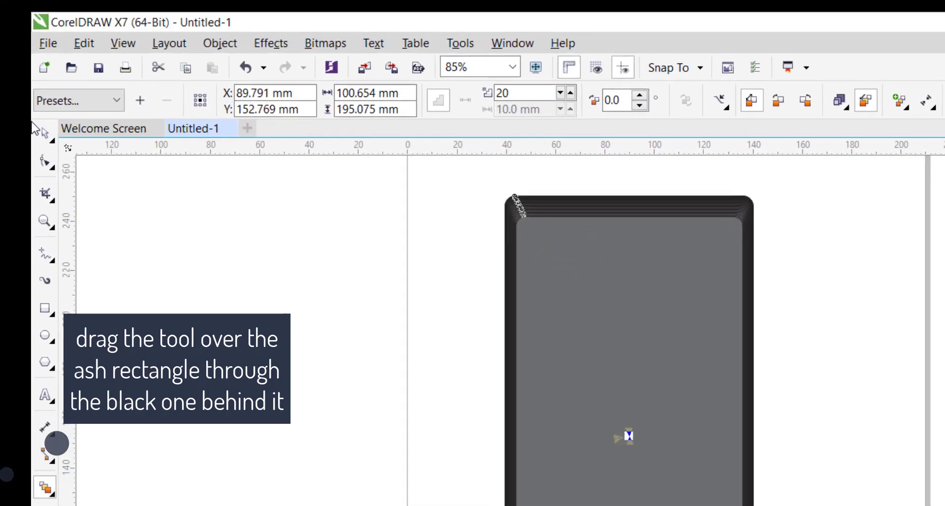
{"action": "left_click", "coordinate": [53, 144]}
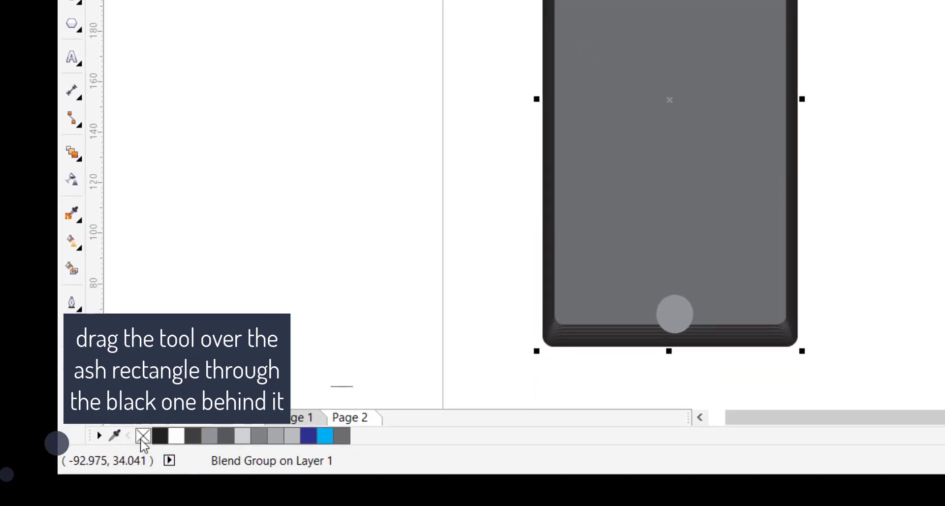
{"action": "right_click", "coordinate": [142, 437]}
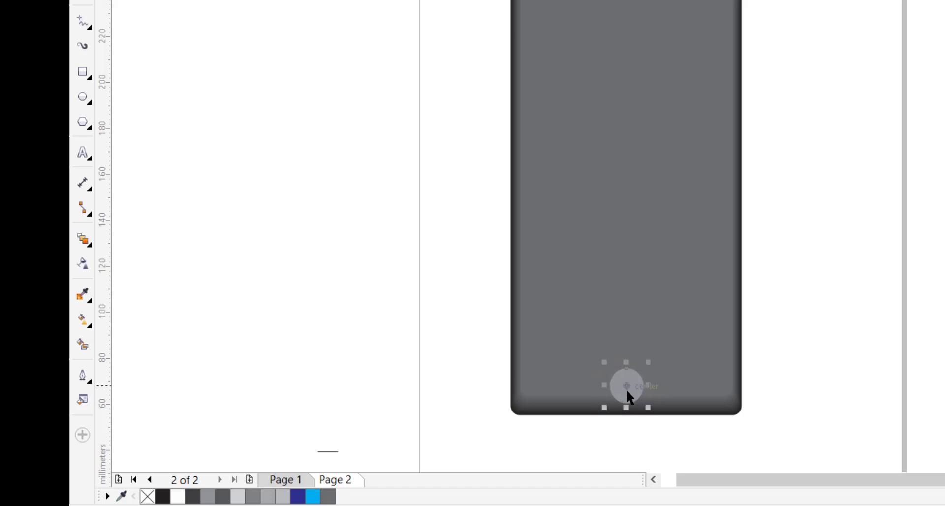
Step: Duplicate the grey inner rectangle, fill the copy with 10% black and place it centred over the phone body as the screen
{"action": "left_click", "coordinate": [896, 116]}
{"action": "left_click", "coordinate": [622, 82]}
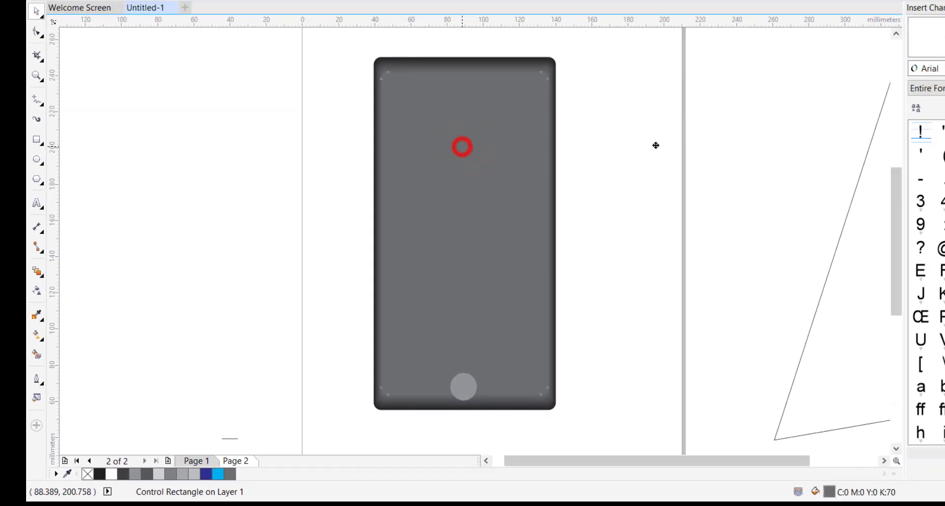
{"action": "left_click_drag", "start_coordinate": [656, 145], "coordinate": [720, 153]}
{"action": "right_click", "coordinate": [720, 153]}
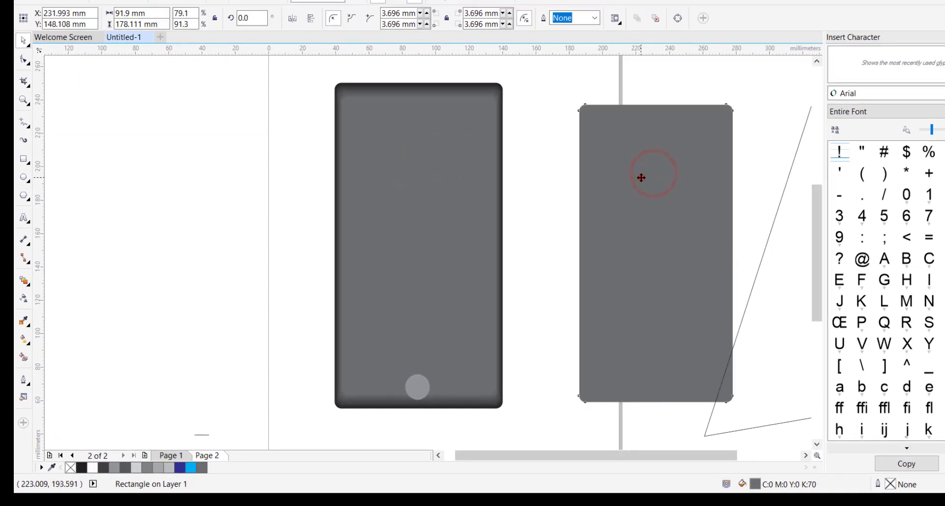
{"action": "left_click_drag", "start_coordinate": [641, 177], "coordinate": [582, 176]}
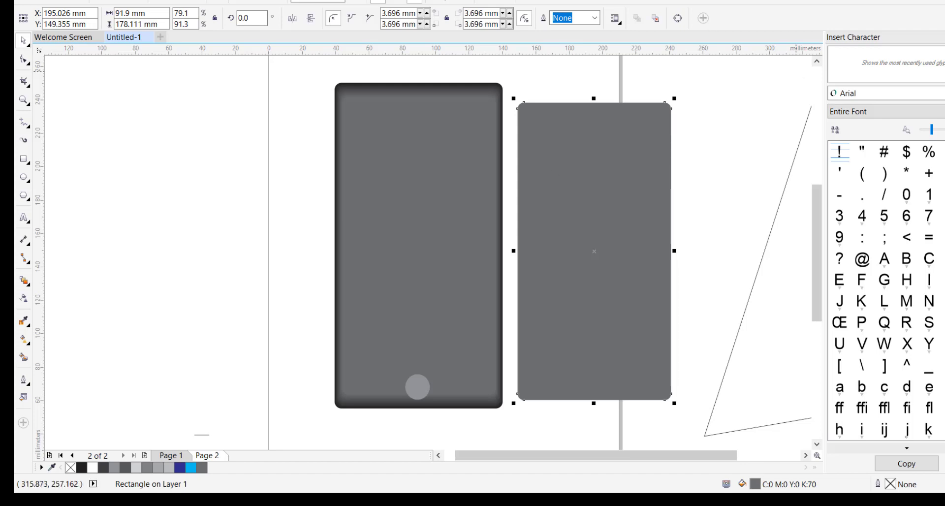
{"action": "left_click_drag", "start_coordinate": [601, 202], "coordinate": [427, 194]}
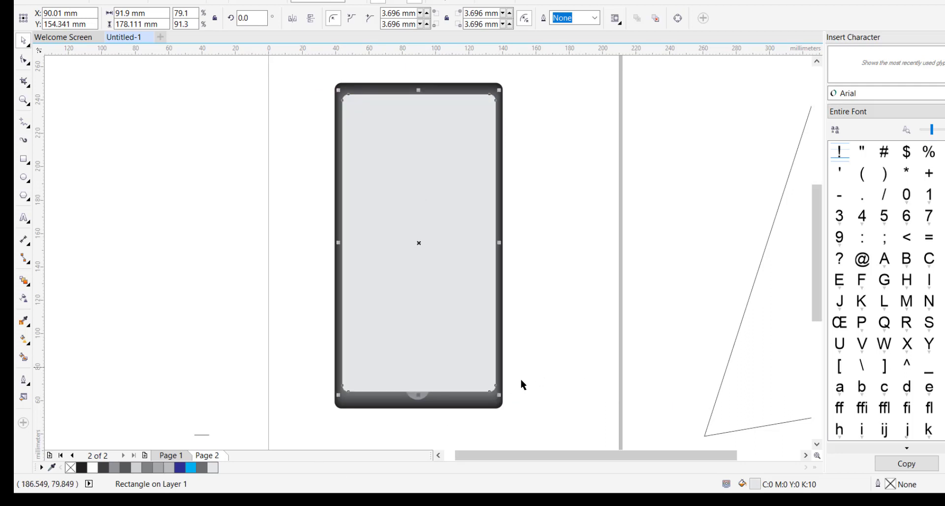
Step: Bring the home button circle to the front of all objects on the layer
{"action": "left_click_drag", "start_coordinate": [445, 353], "coordinate": [443, 362]}
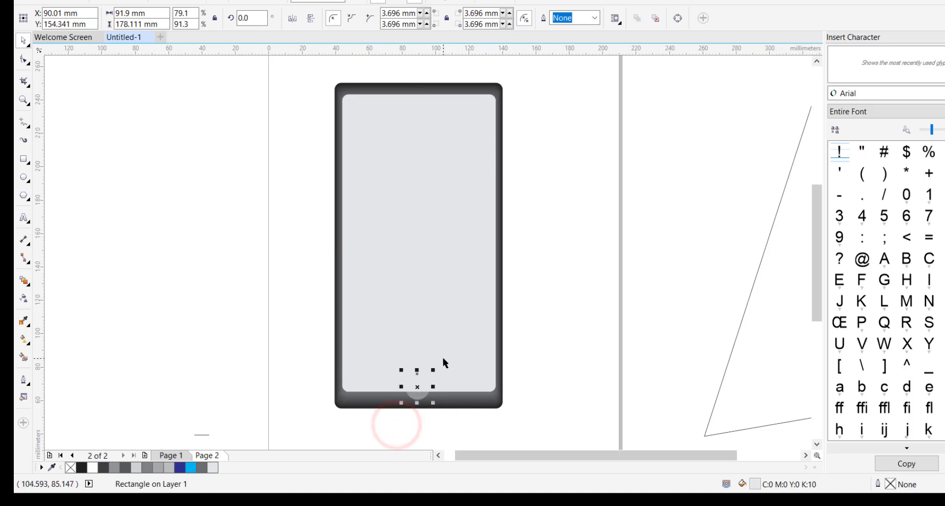
{"action": "key", "text": "ctrl+Home"}
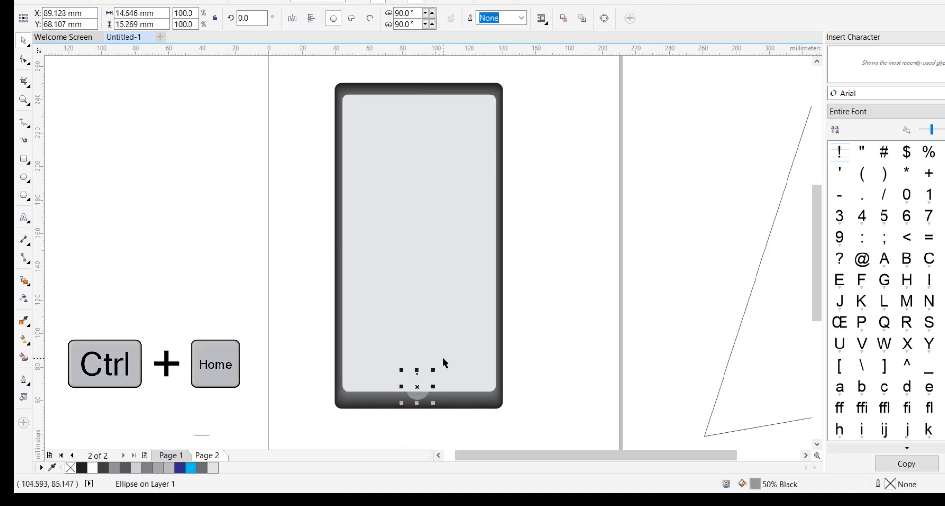
{"action": "left_click", "coordinate": [593, 189]}
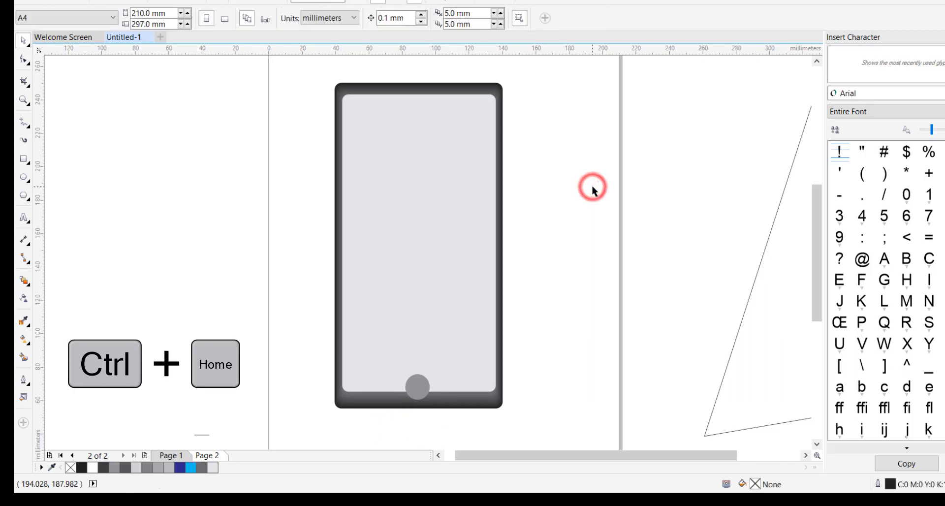
{"action": "left_click", "coordinate": [408, 146]}
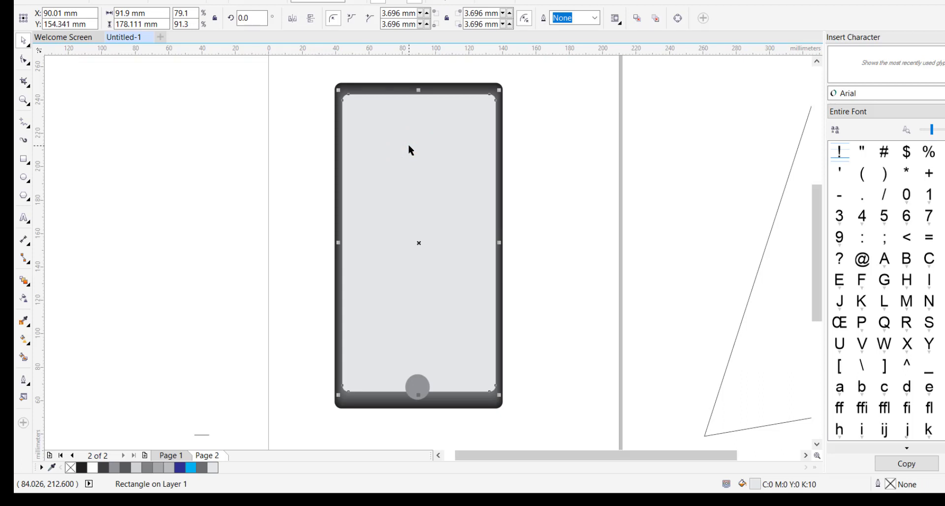
{"action": "left_click", "coordinate": [554, 171]}
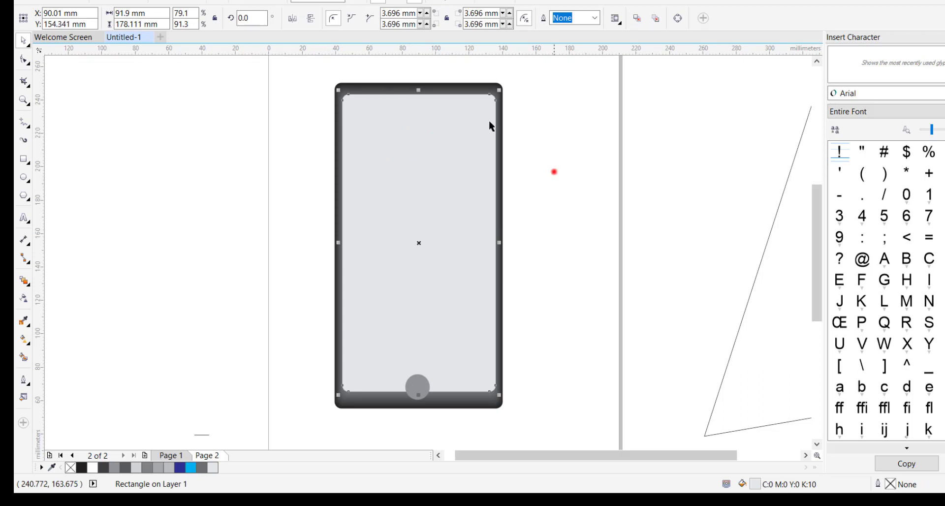
{"action": "left_click", "coordinate": [555, 238]}
{"action": "left_click", "coordinate": [397, 149]}
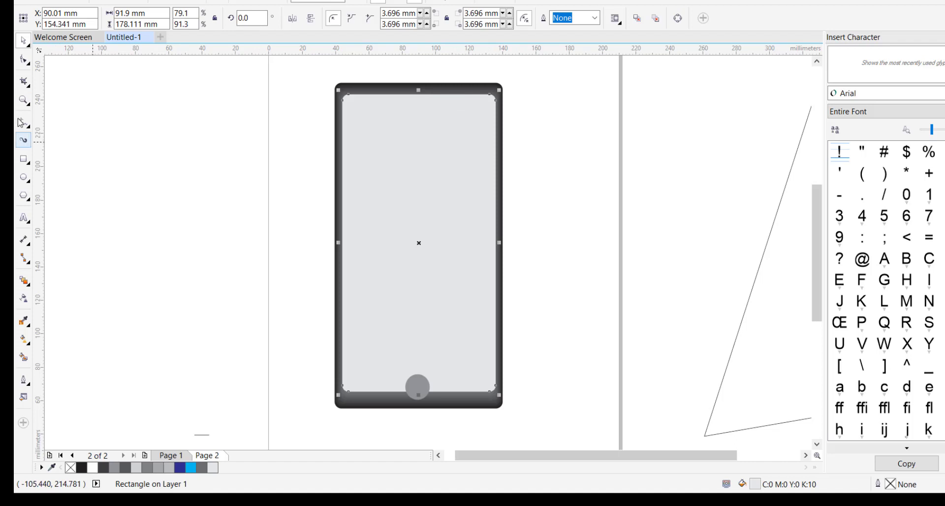
Step: Copy the home button circle to the upper centre of the screen and scale the copy to 50%, about 7.3 by 7.6 mm
{"action": "left_click", "coordinate": [417, 384]}
{"action": "left_click_drag", "start_coordinate": [417, 381], "coordinate": [419, 108]}
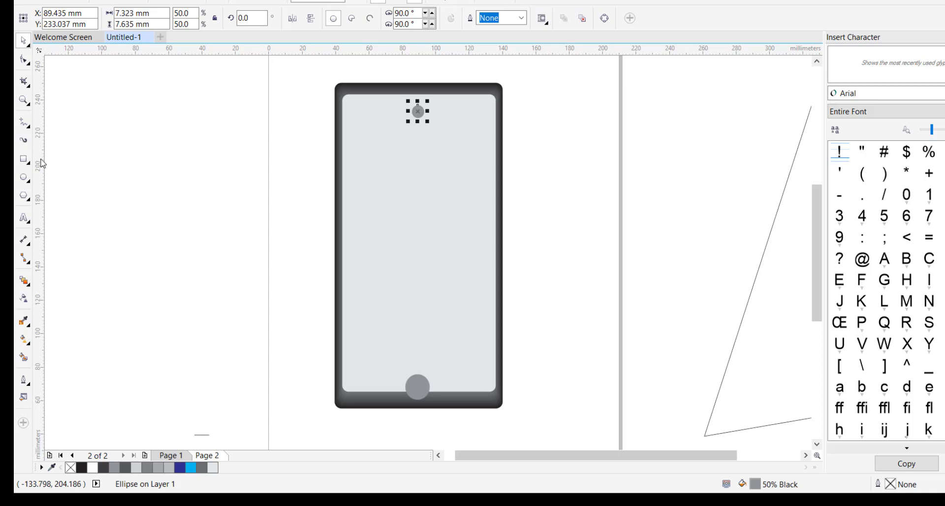
Step: Draw a rectangle about 36 by 4 mm above the small circle and fully round its ends with a corner radius of about 2.15 mm
{"action": "left_click_drag", "start_coordinate": [41, 161], "coordinate": [581, 207]}
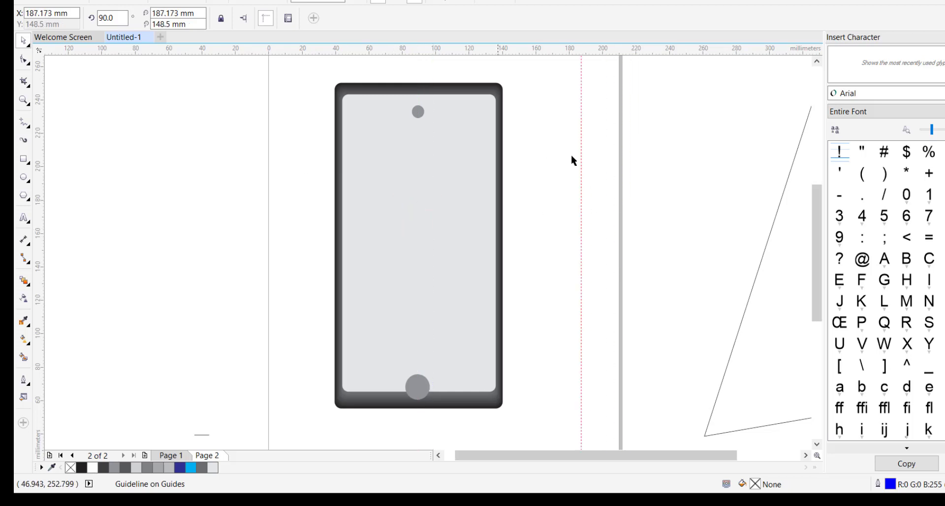
{"action": "left_click", "coordinate": [20, 160]}
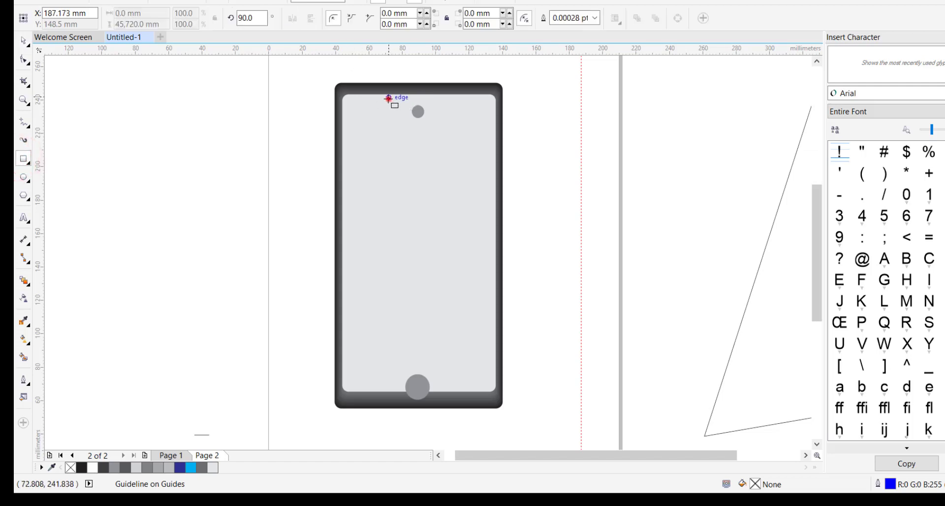
{"action": "left_click_drag", "start_coordinate": [388, 98], "coordinate": [449, 105]}
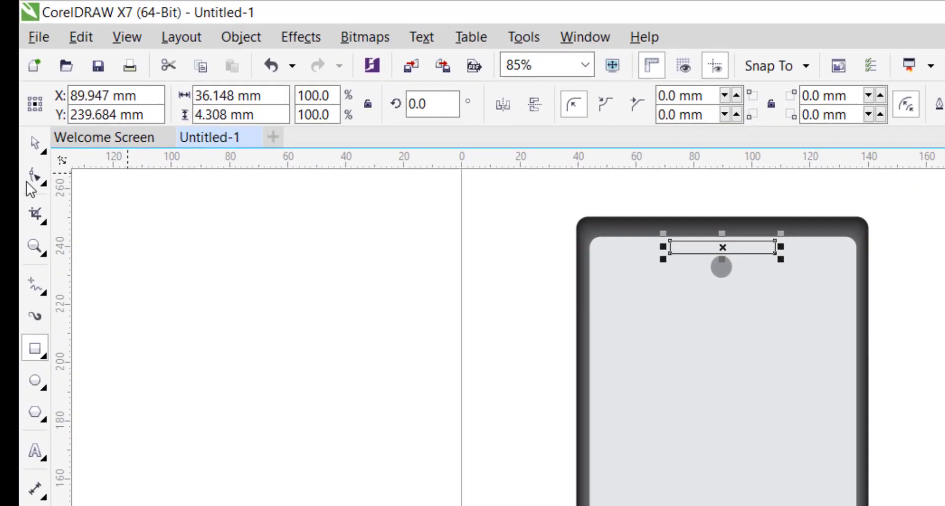
{"action": "left_click", "coordinate": [33, 176]}
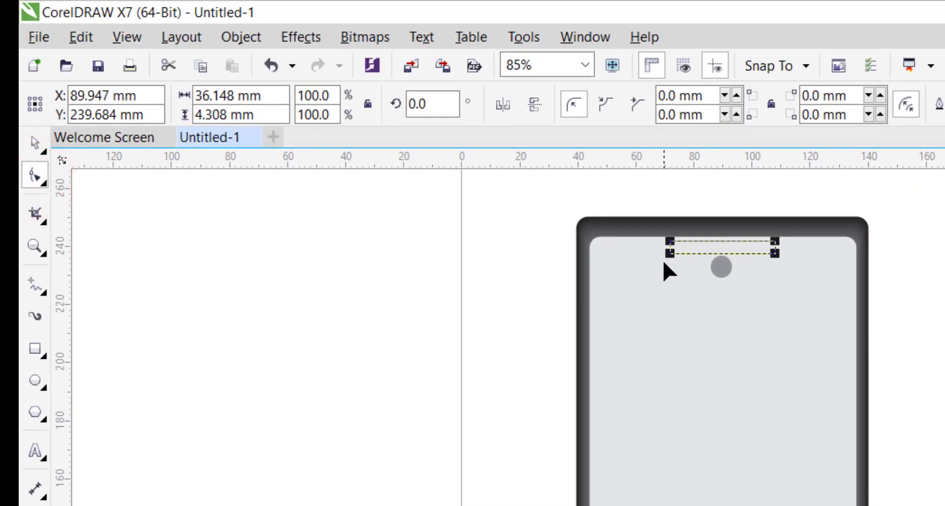
{"action": "left_click_drag", "start_coordinate": [671, 243], "coordinate": [776, 289]}
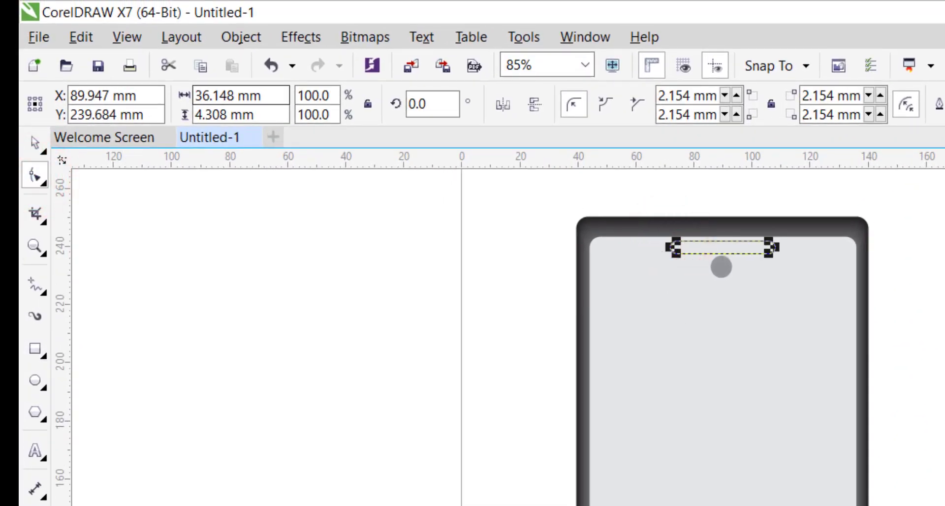
Step: Fill the rounded speaker bar at the upper end of the screen with dark grey
{"action": "left_click", "coordinate": [42, 141]}
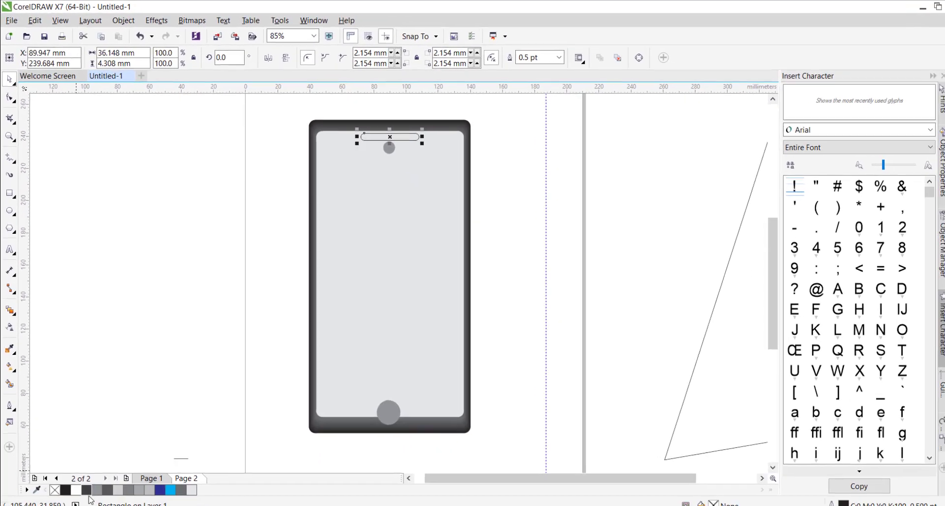
{"action": "left_click", "coordinate": [87, 489]}
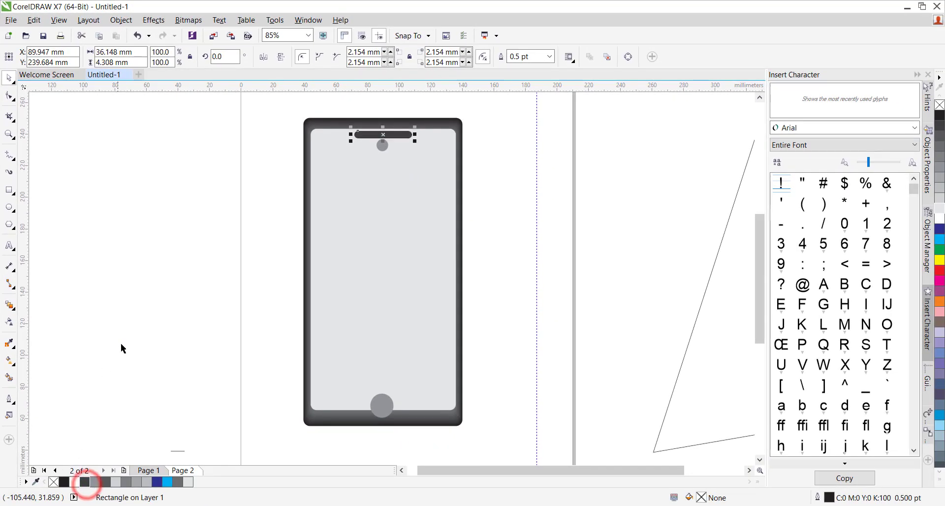
{"action": "left_click", "coordinate": [123, 350]}
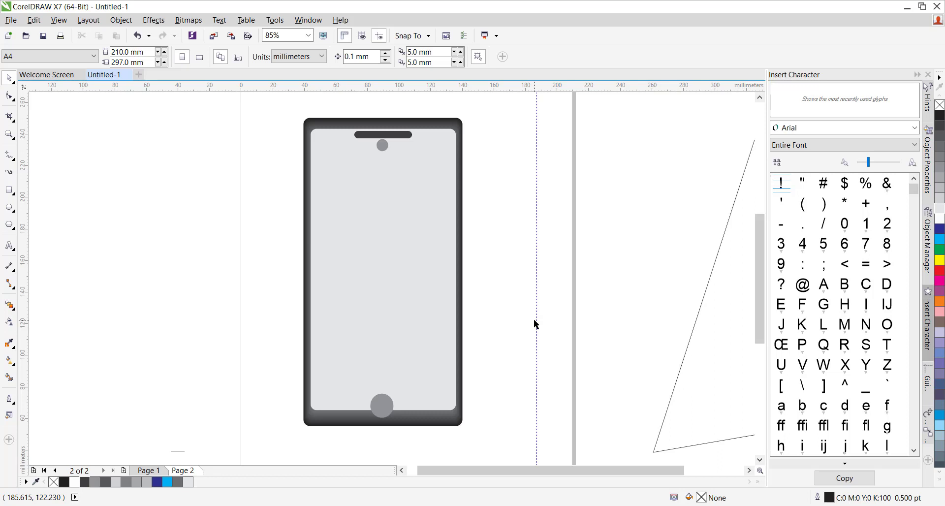
Step: Fill the light grey screen rectangle with black
{"action": "left_click", "coordinate": [554, 142]}
{"action": "left_click", "coordinate": [370, 272]}
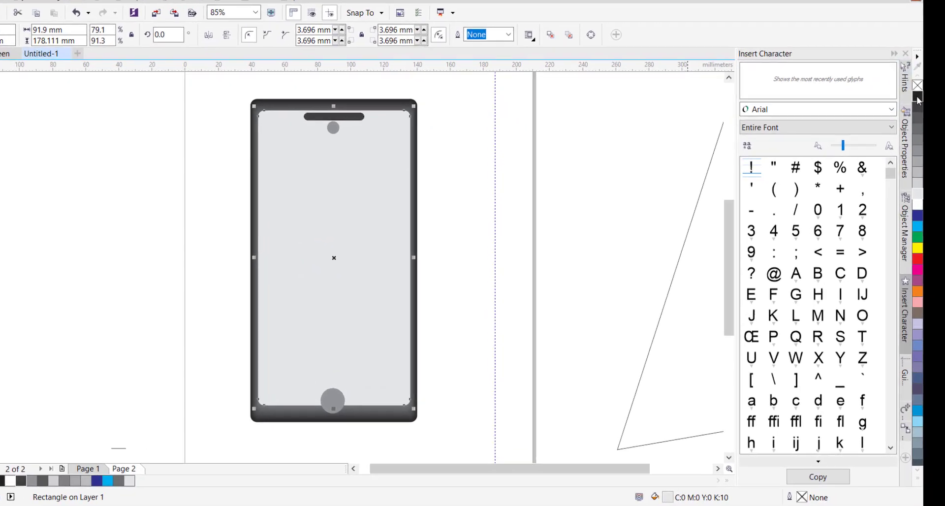
{"action": "left_click", "coordinate": [918, 99]}
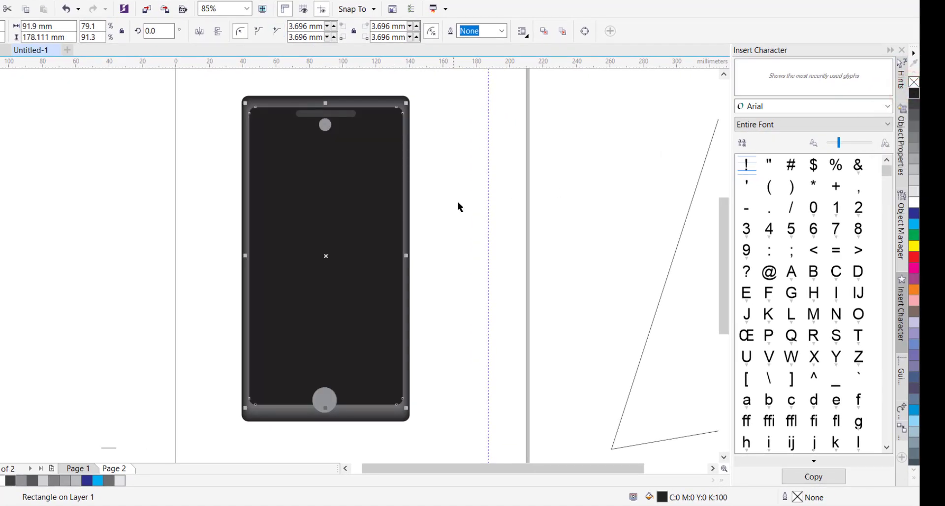
{"action": "left_click", "coordinate": [294, 211]}
{"action": "left_click_drag", "start_coordinate": [573, 175], "coordinate": [626, 185]}
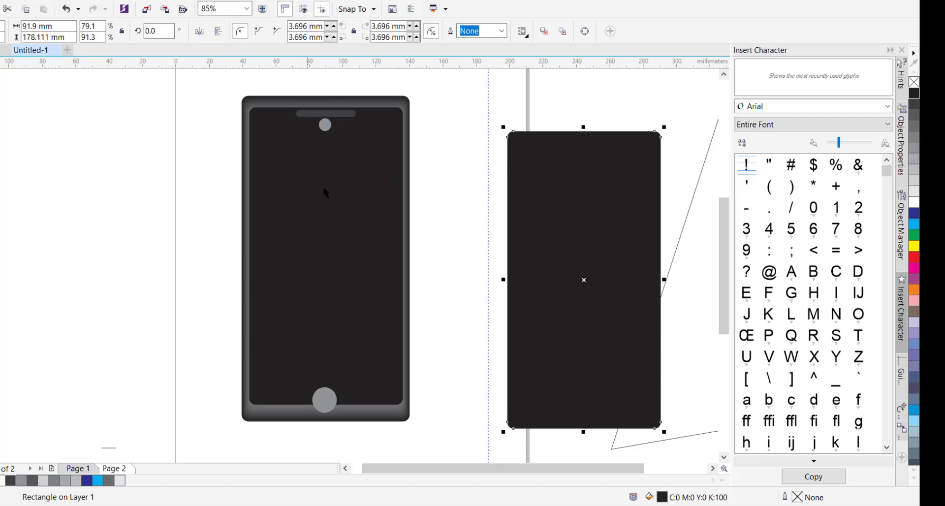
{"action": "left_click_drag", "start_coordinate": [325, 187], "coordinate": [68, 205]}
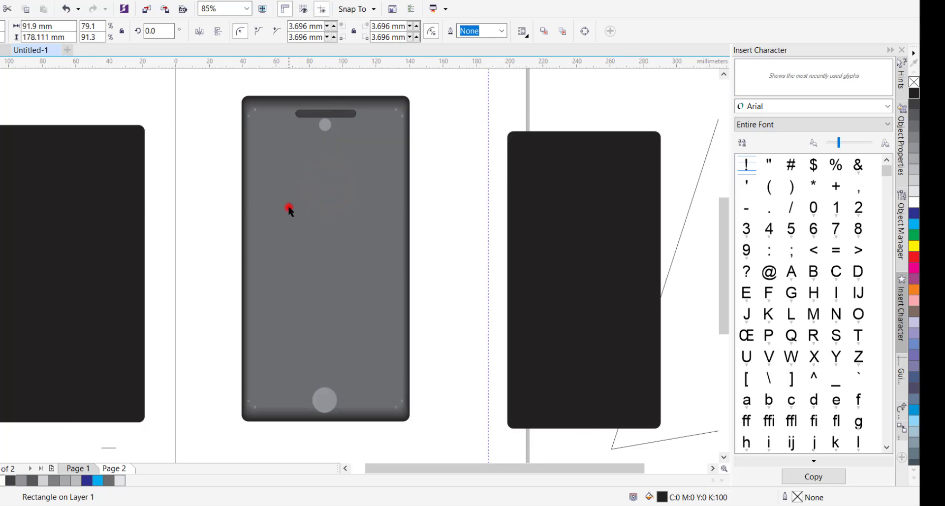
{"action": "left_click_drag", "start_coordinate": [289, 211], "coordinate": [514, 204]}
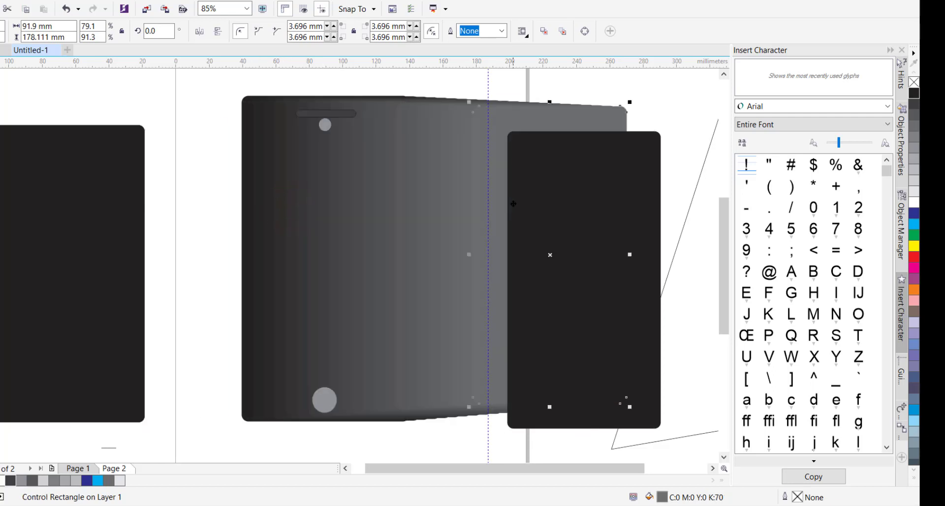
{"action": "key", "text": "ctrl+z"}
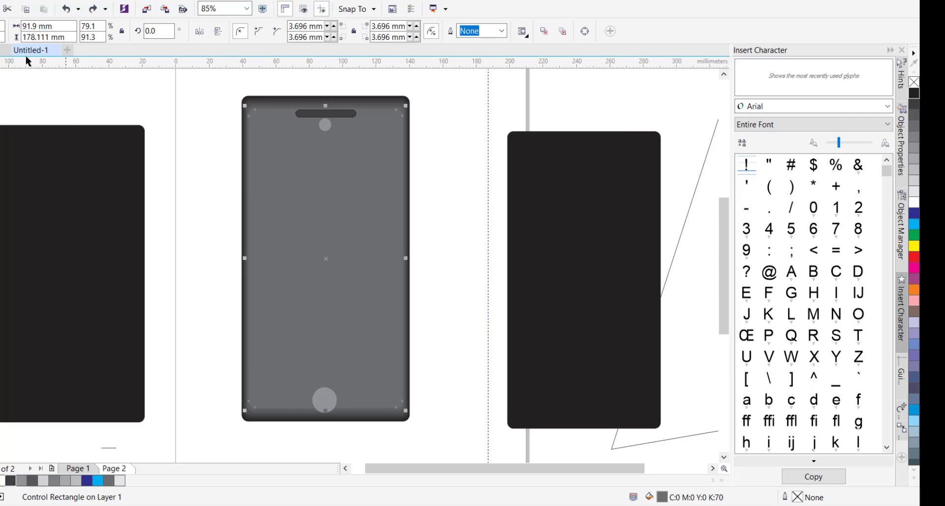
{"action": "left_click", "coordinate": [66, 10]}
{"action": "left_click", "coordinate": [66, 9]}
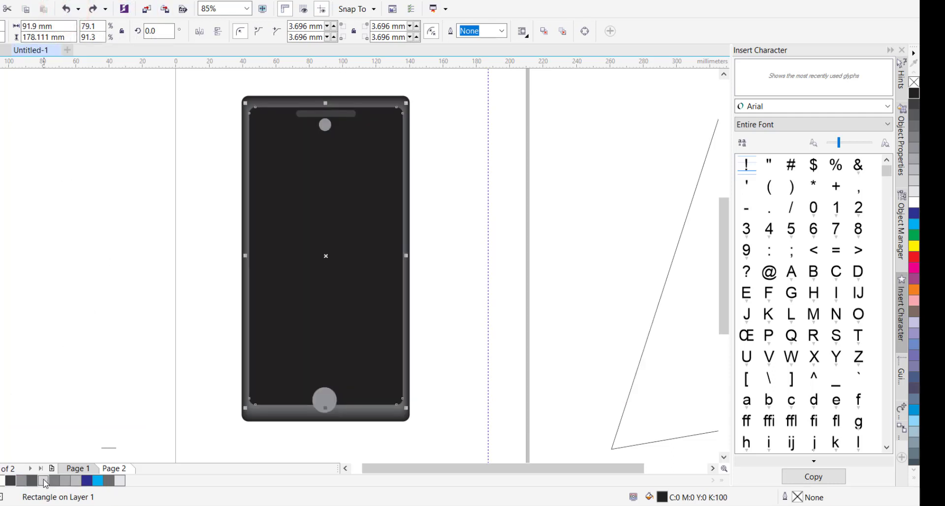
Step: Fill the screen rectangle with white and convert it to curves
{"action": "left_click", "coordinate": [2, 480]}
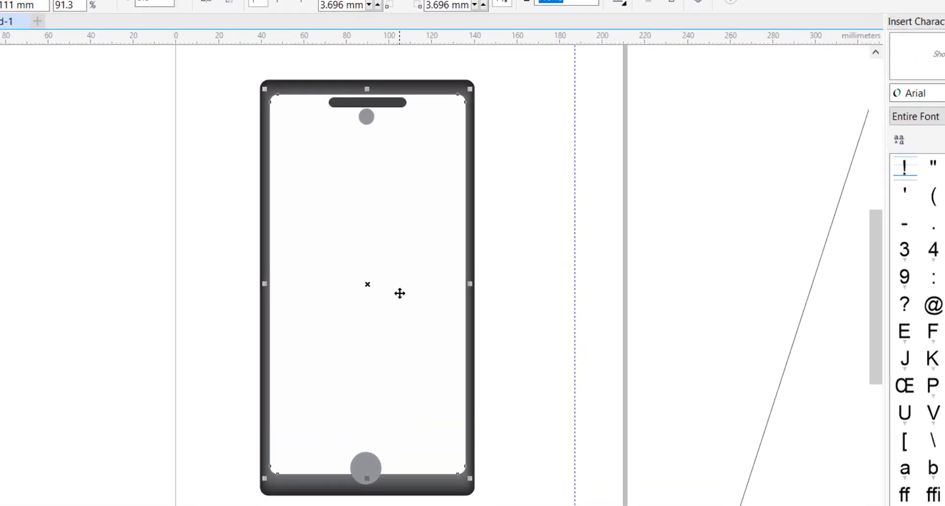
{"action": "right_click", "coordinate": [460, 261]}
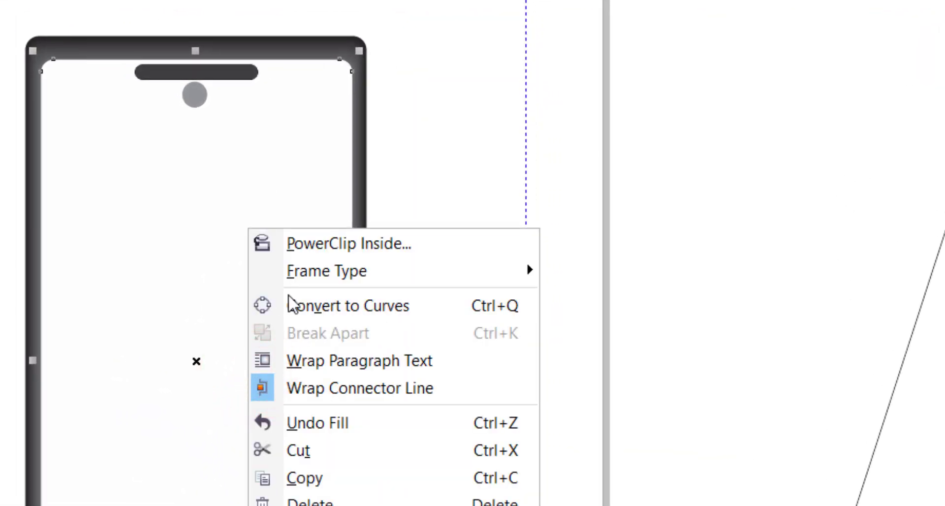
{"action": "left_click", "coordinate": [484, 306]}
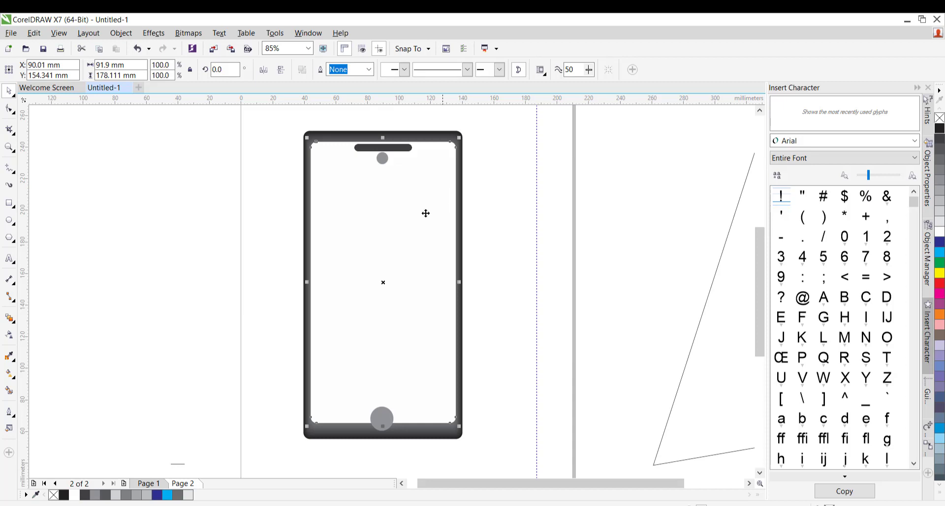
Step: Draw a closed four-sided shape about 126 by 218 mm diagonally covering the phone's right part and fill it with dark blue
{"action": "left_click", "coordinate": [9, 172]}
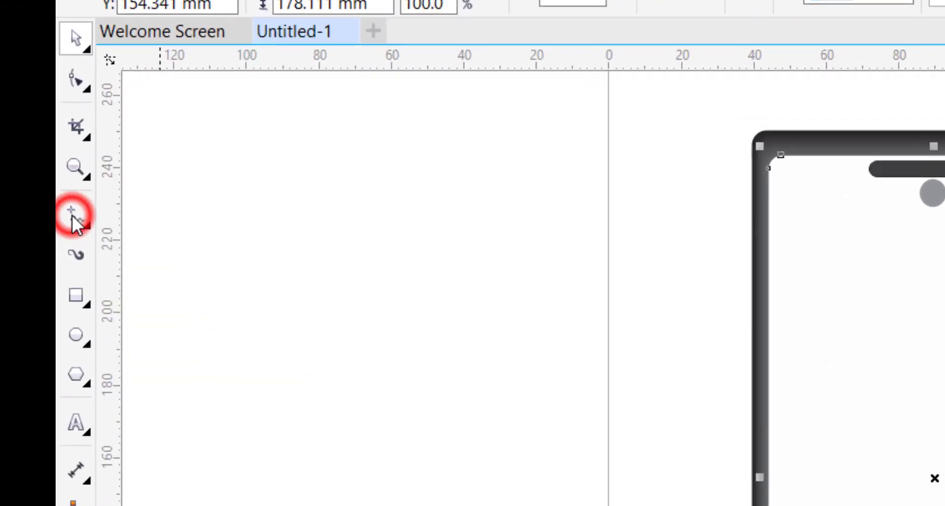
{"action": "left_click", "coordinate": [75, 219]}
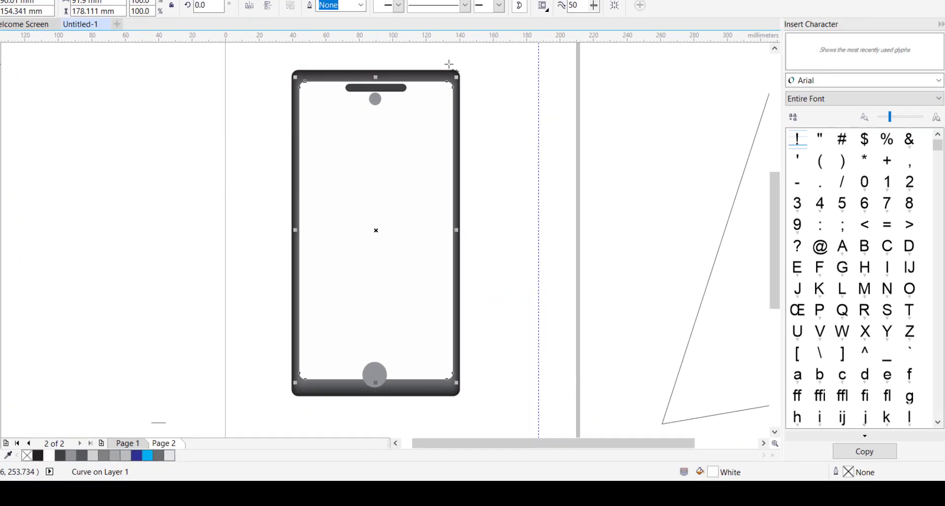
{"action": "left_click", "coordinate": [450, 64]}
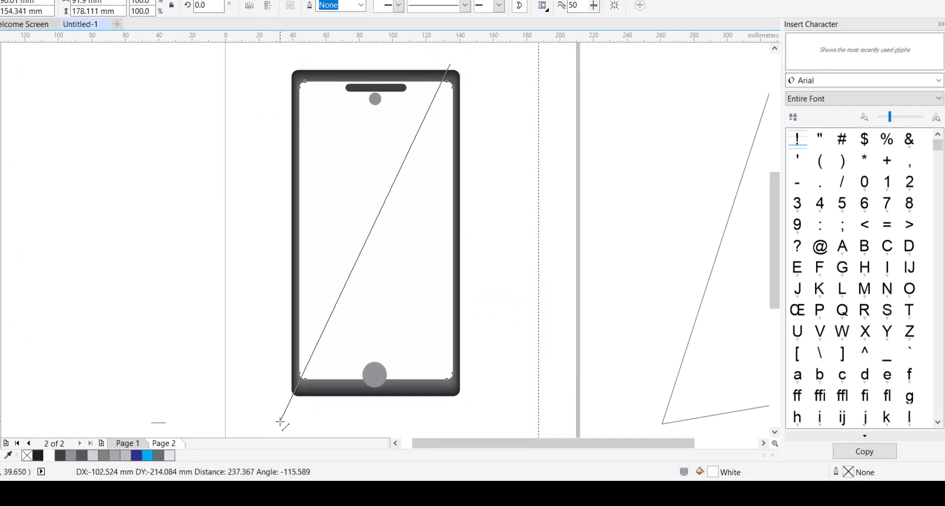
{"action": "left_click", "coordinate": [295, 423]}
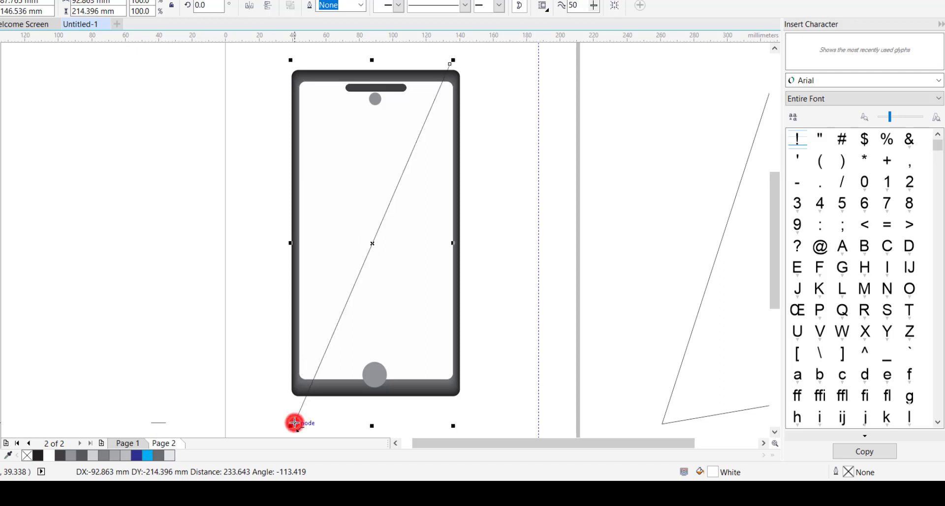
{"action": "left_click", "coordinate": [505, 414]}
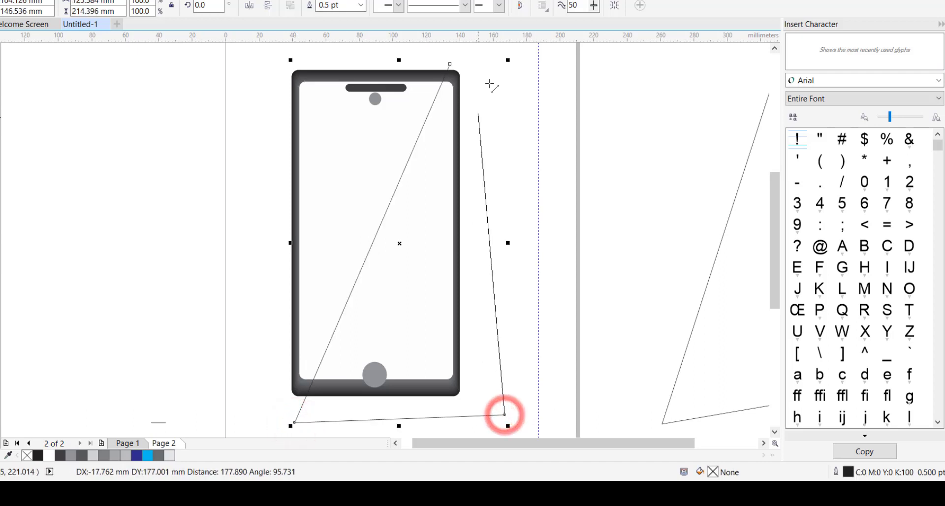
{"action": "left_click", "coordinate": [492, 58]}
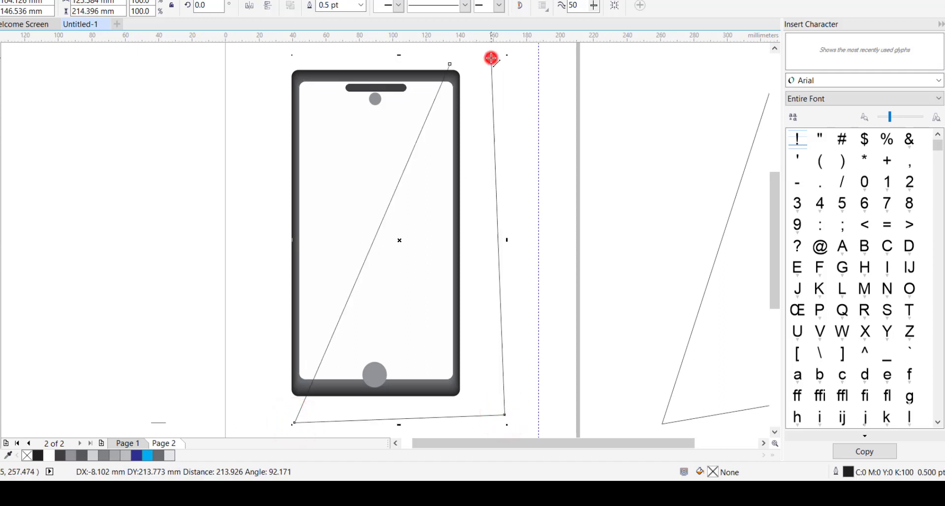
{"action": "left_click", "coordinate": [449, 64]}
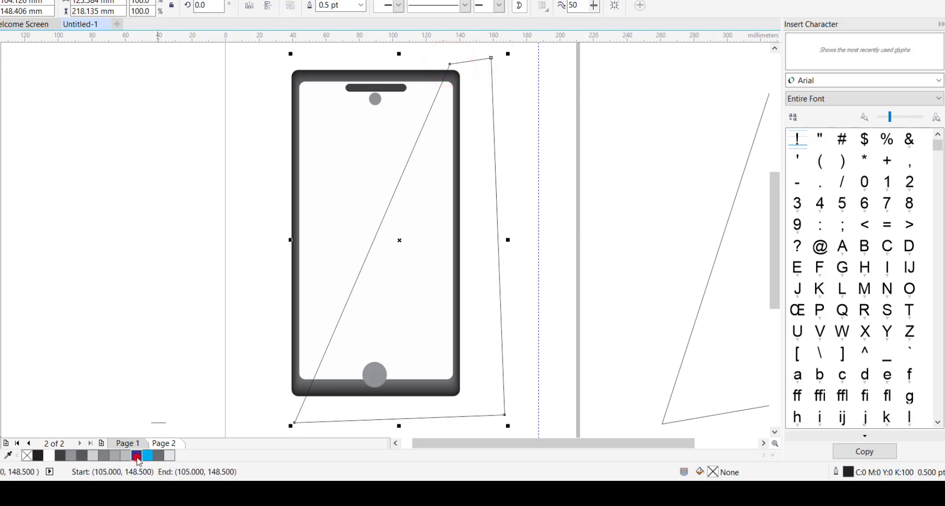
{"action": "left_click", "coordinate": [137, 458]}
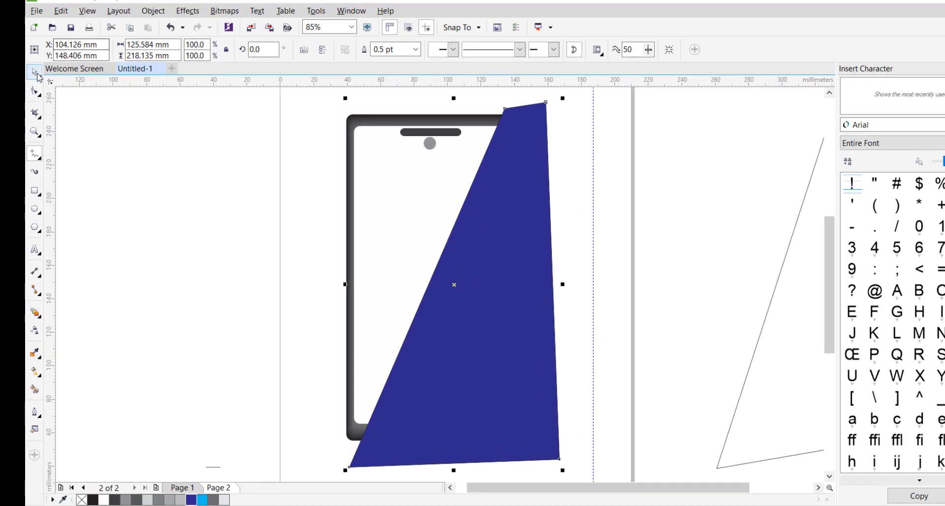
Step: Trim the white screen shape with the dark blue shape and delete the blue shape
{"action": "left_click", "coordinate": [35, 73]}
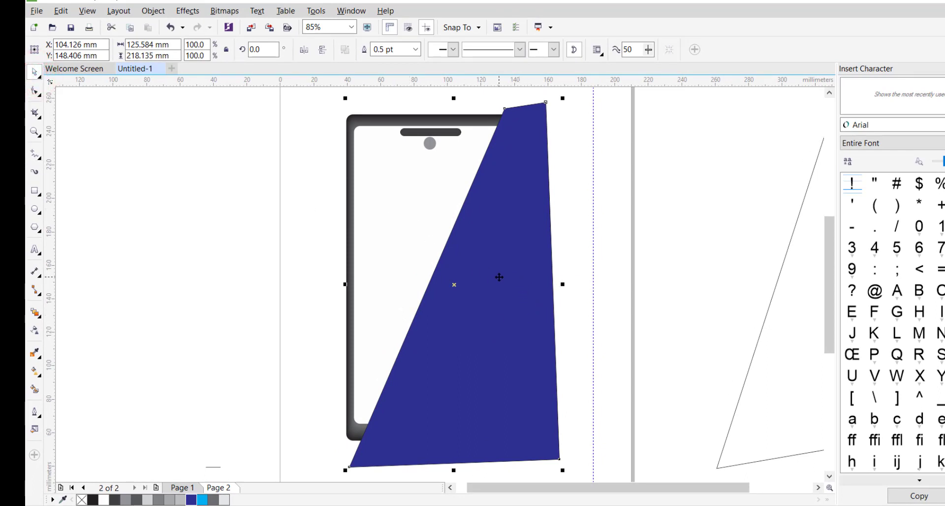
{"action": "left_click", "coordinate": [393, 220], "text": "shift"}
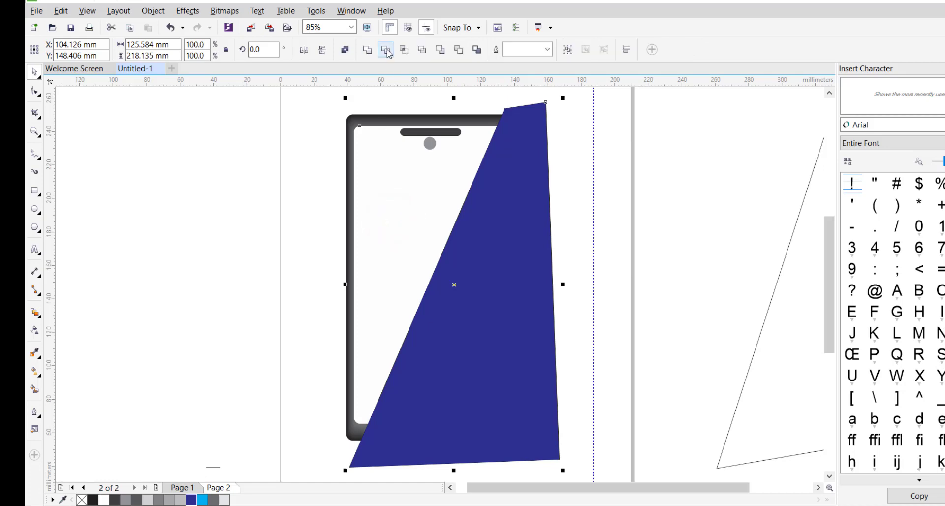
{"action": "left_click", "coordinate": [387, 50]}
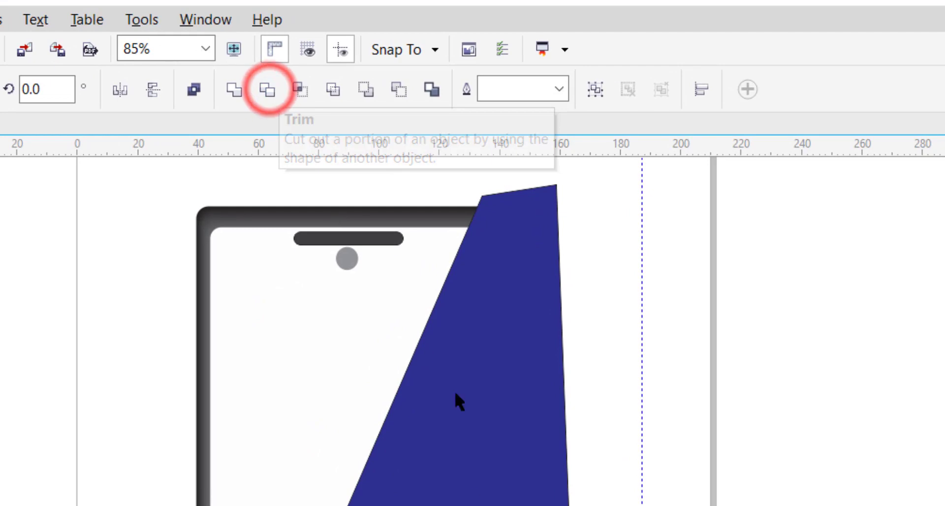
{"action": "left_click", "coordinate": [511, 388]}
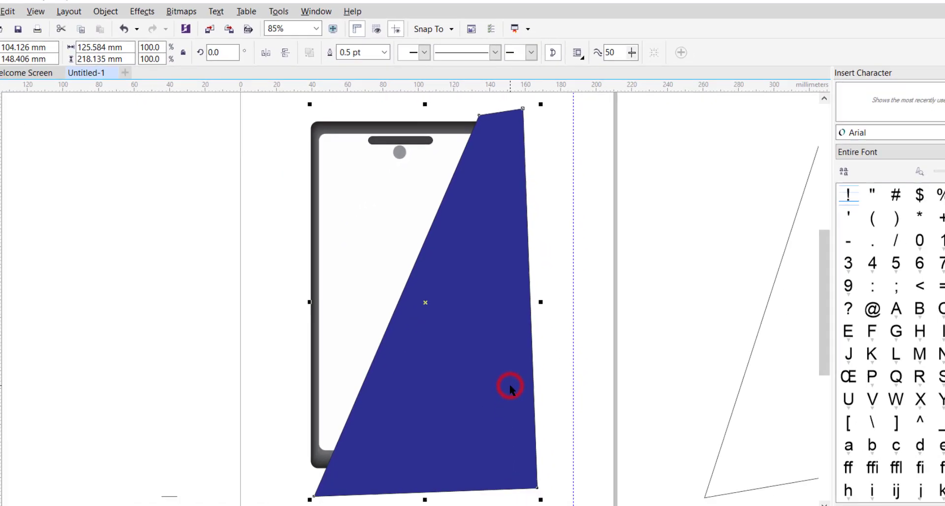
{"action": "key", "text": "Delete"}
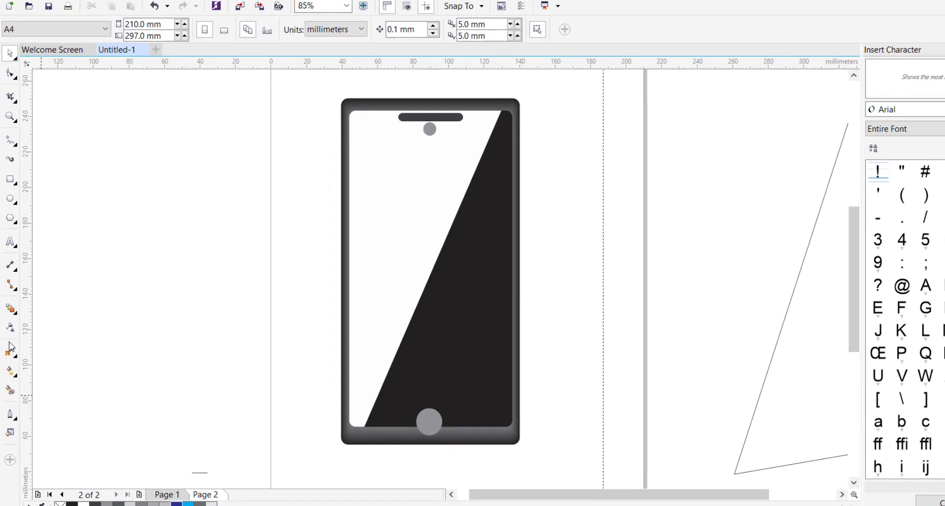
Step: Apply a linear gradient transparency across the remaining white part of the screen, fading towards the phone's left side
{"action": "left_click", "coordinate": [10, 330]}
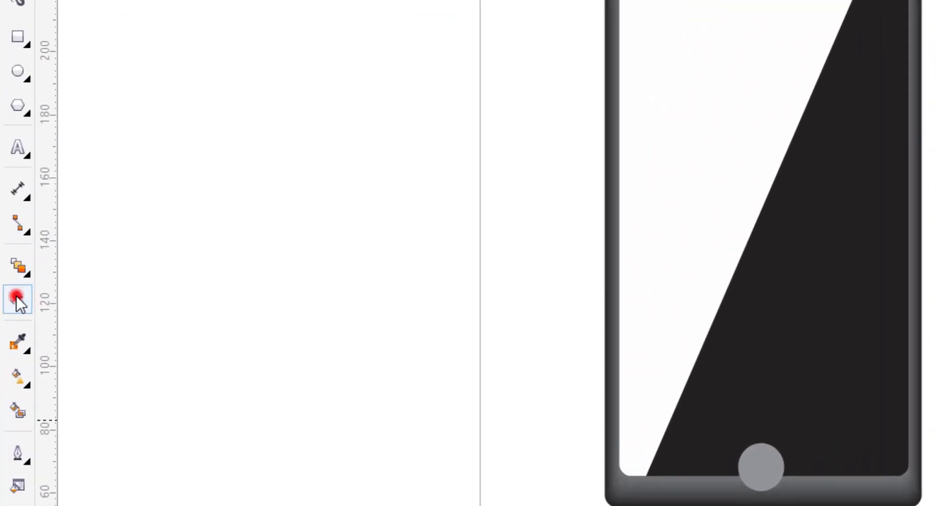
{"action": "left_click", "coordinate": [825, 50]}
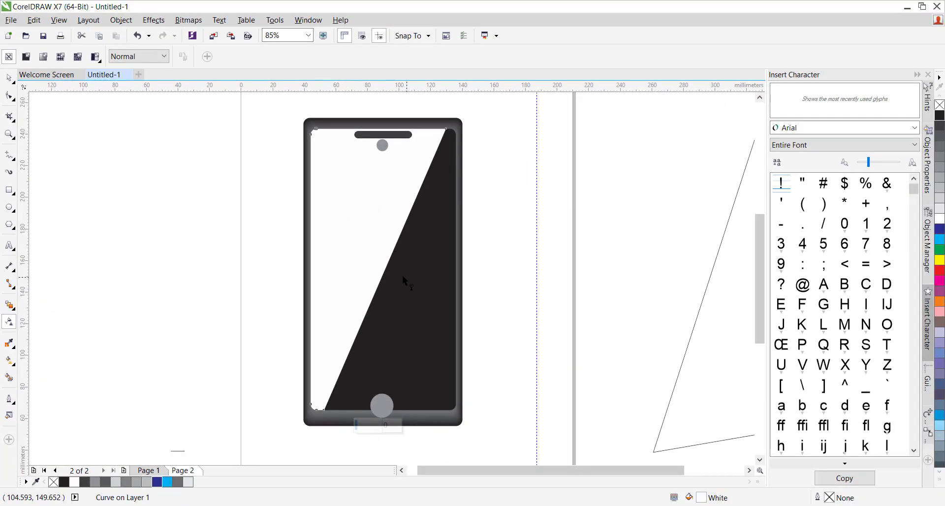
{"action": "left_click_drag", "start_coordinate": [384, 256], "coordinate": [240, 208]}
{"action": "left_click_drag", "start_coordinate": [385, 256], "coordinate": [462, 268]}
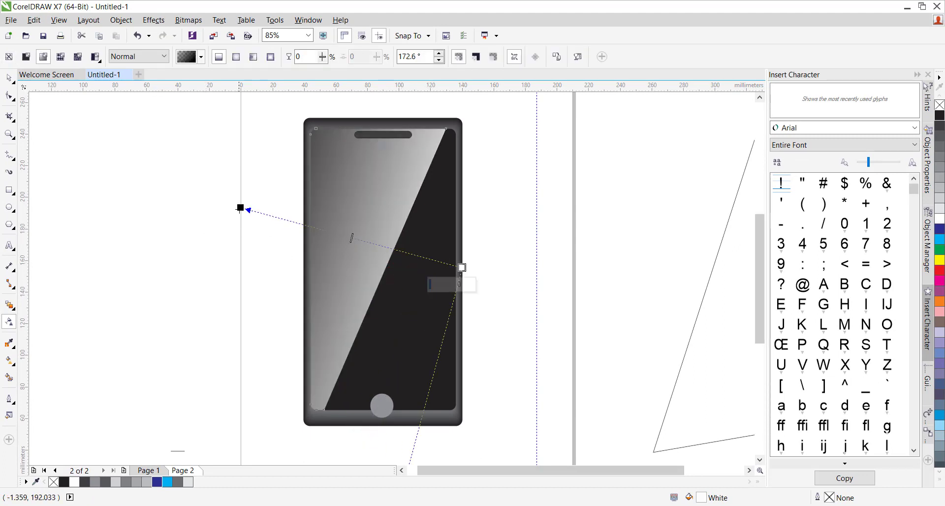
Step: Adjust the transparency's start, end and midpoint to about 172.3° so the white part becomes a faint diagonal glare
{"action": "left_click_drag", "start_coordinate": [240, 207], "coordinate": [340, 213]}
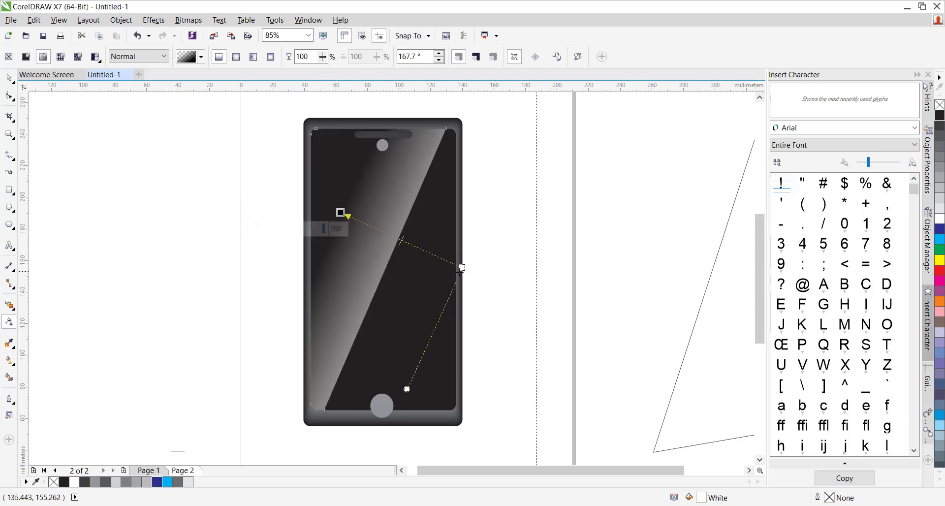
{"action": "left_click_drag", "start_coordinate": [461, 268], "coordinate": [543, 295]}
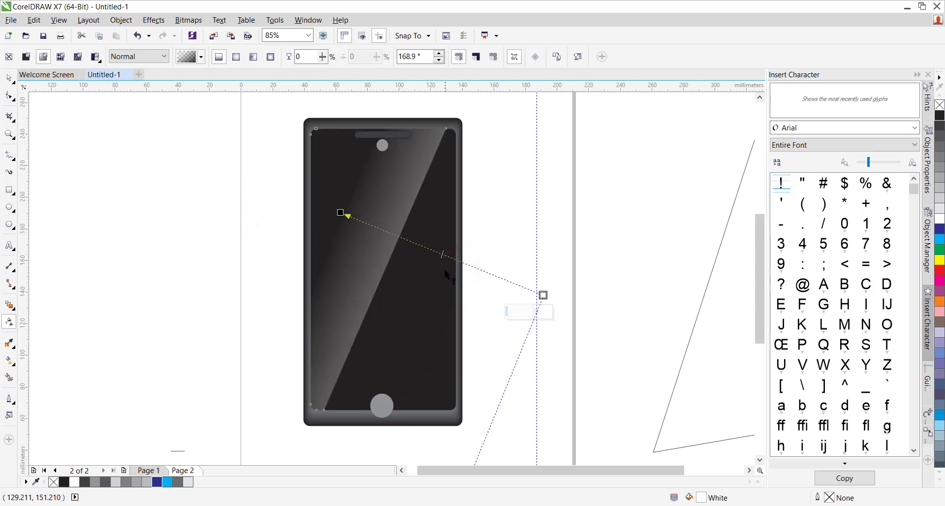
{"action": "left_click_drag", "start_coordinate": [463, 266], "coordinate": [493, 275]}
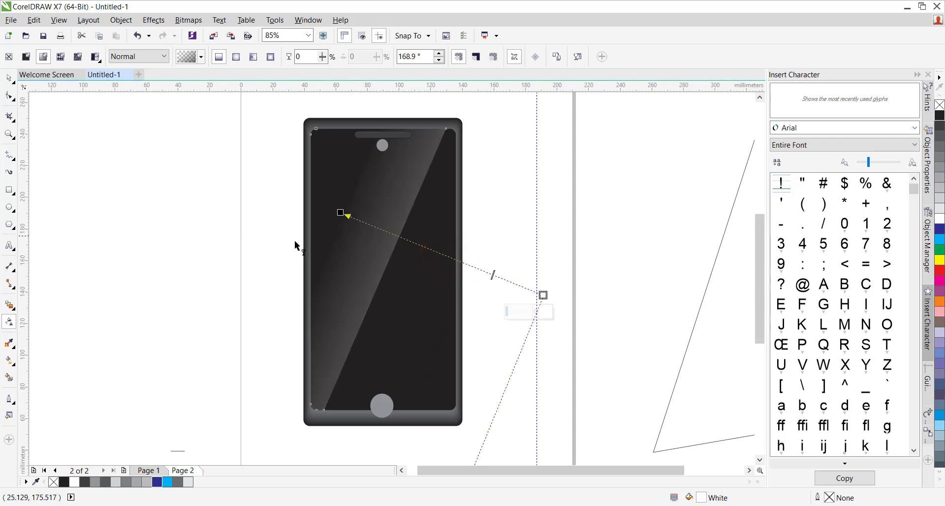
{"action": "left_click_drag", "start_coordinate": [340, 213], "coordinate": [154, 245]}
{"action": "left_click_drag", "start_coordinate": [267, 308], "coordinate": [330, 235]}
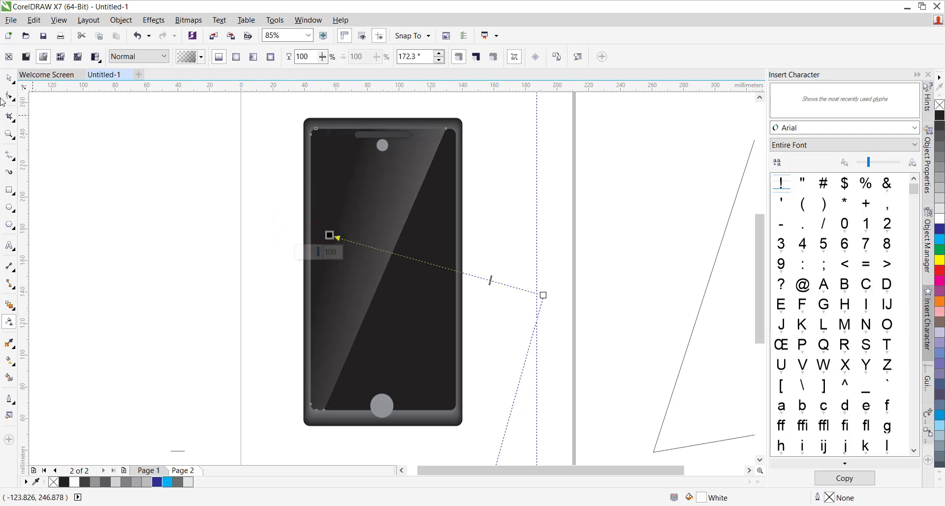
{"action": "left_click", "coordinate": [9, 78]}
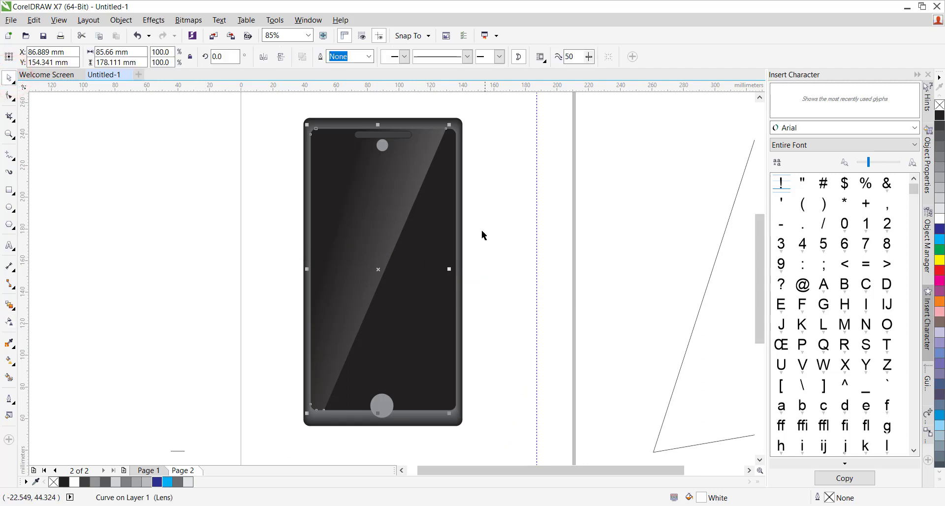
{"action": "left_click", "coordinate": [510, 246]}
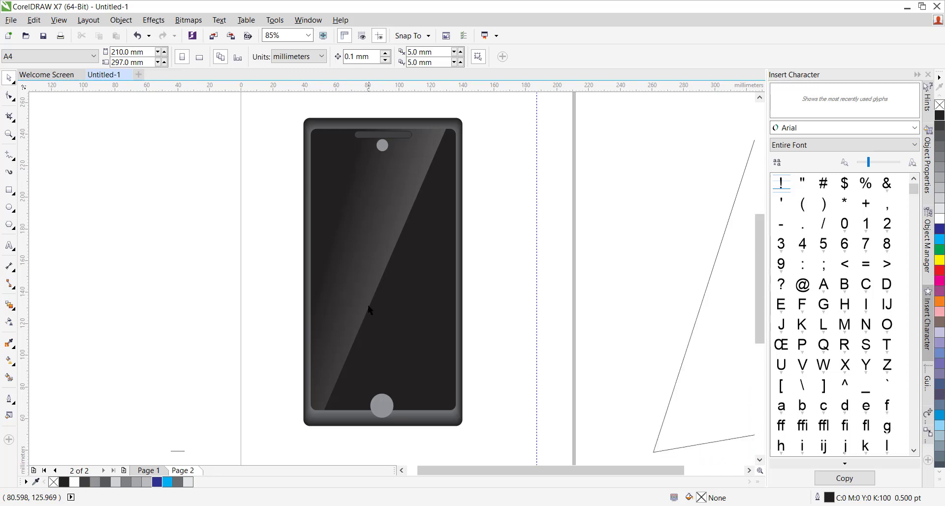
Step: Move the home button up inside the screen and shrink it about its centre to about 11.6 by 12.1 mm
{"action": "left_click_drag", "start_coordinate": [380, 408], "coordinate": [393, 382]}
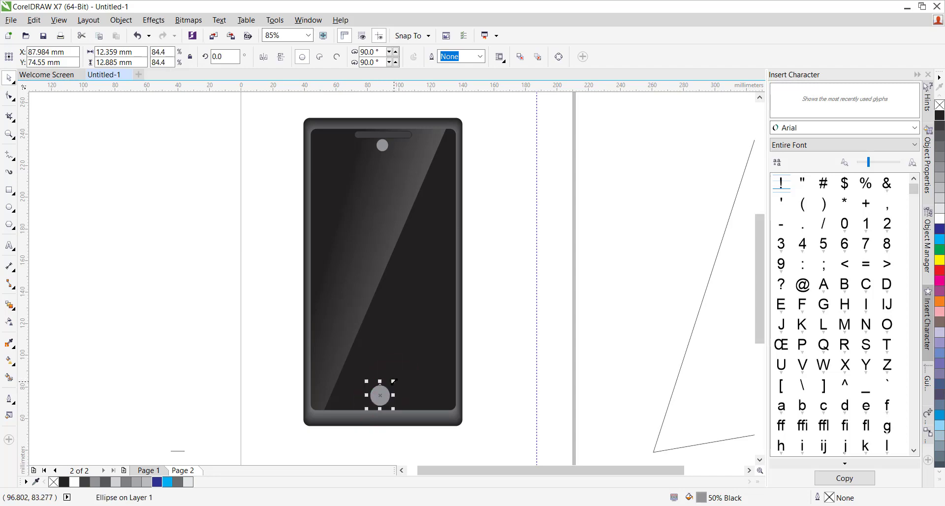
{"action": "key", "text": "ctrl+z"}
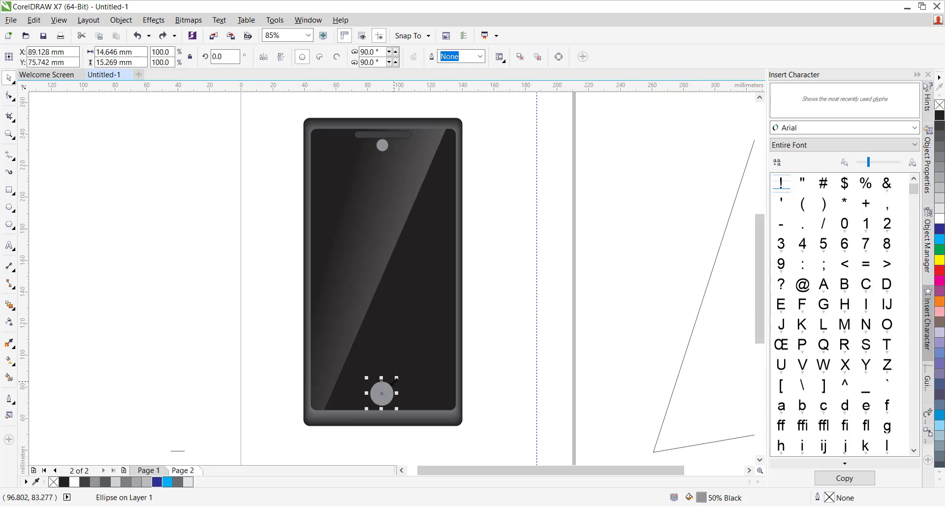
{"action": "left_click_drag", "start_coordinate": [396, 380], "coordinate": [393, 378]}
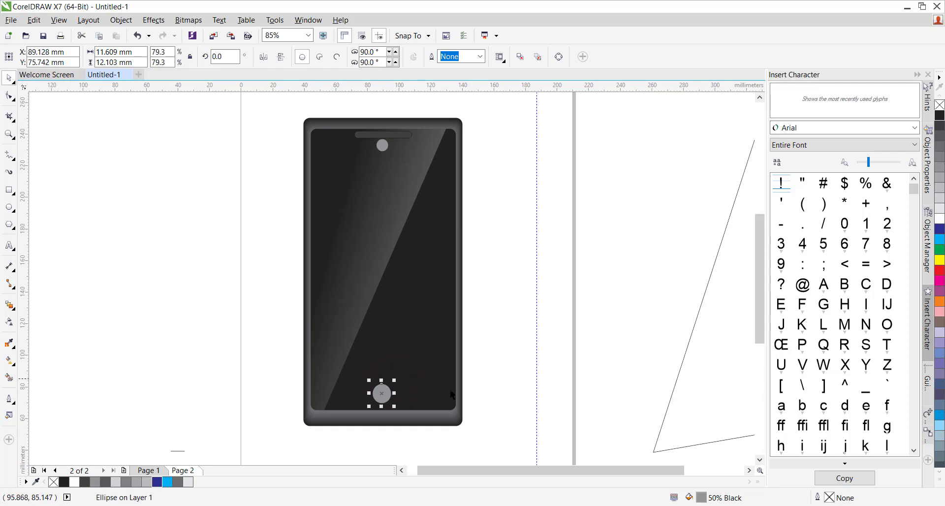
{"action": "left_click", "coordinate": [552, 399]}
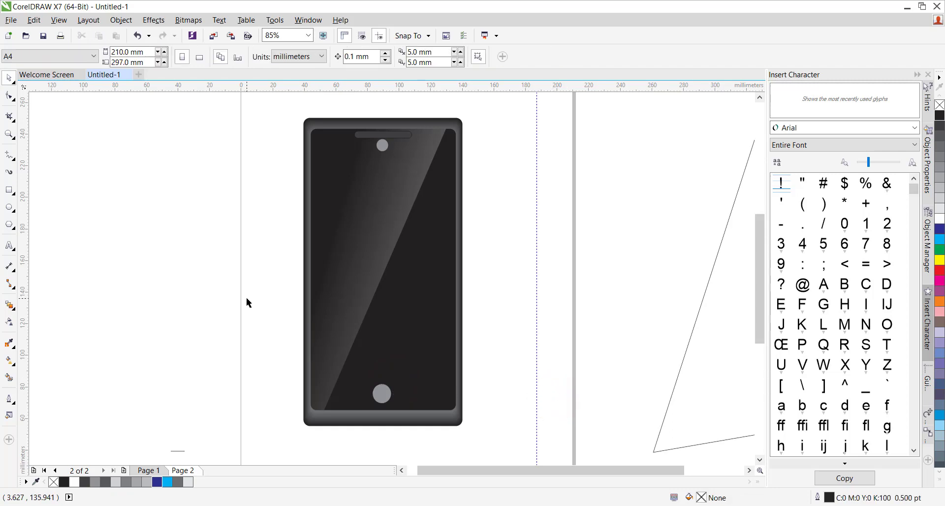
Step: Make a smaller concentric copy of the camera circle, about 5.1 by 5.3 mm, and fill it with dark blue
{"action": "left_click", "coordinate": [9, 133]}
{"action": "left_click_drag", "start_coordinate": [305, 111], "coordinate": [474, 187]}
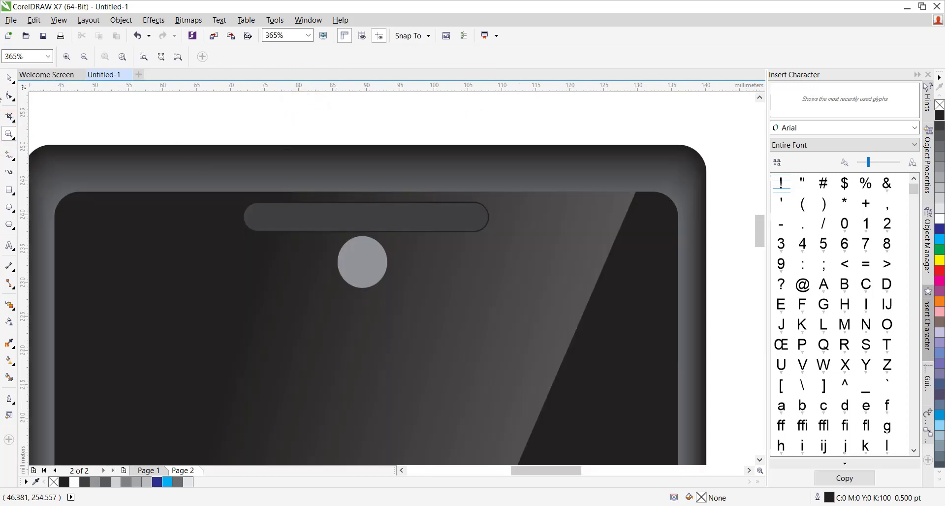
{"action": "left_click", "coordinate": [7, 79]}
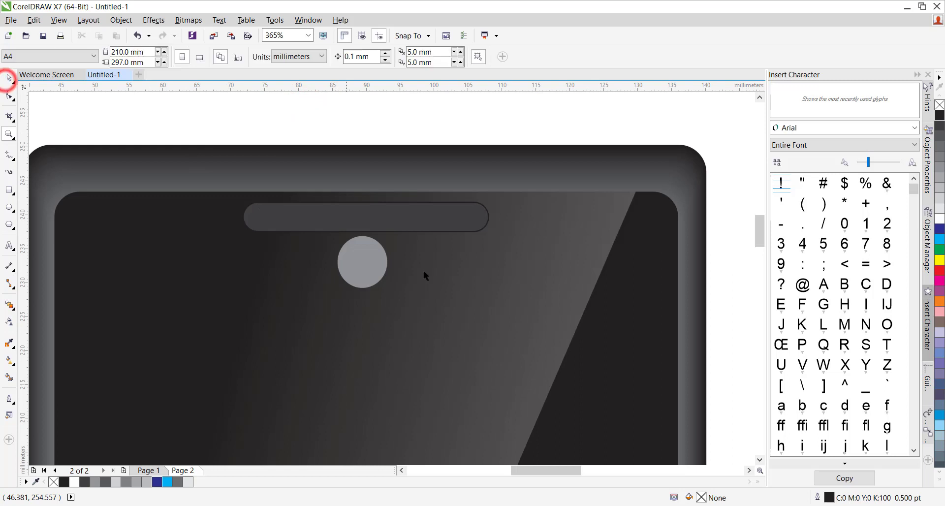
{"action": "left_click", "coordinate": [359, 268]}
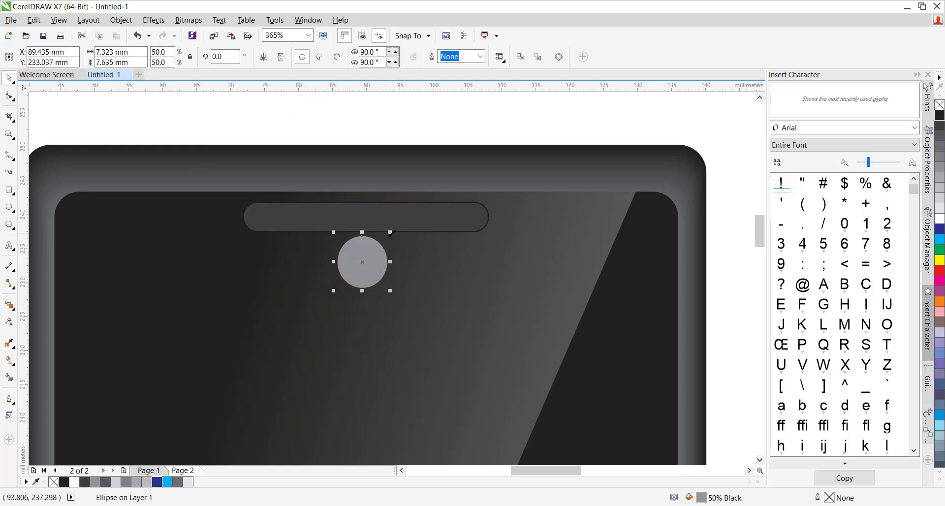
{"action": "mouse_move", "coordinate": [391, 233]}
{"action": "left_mouse_down"}
{"action": "mouse_move", "coordinate": [380, 243]}
{"action": "mouse_move", "coordinate": [385, 236]}
{"action": "left_mouse_up"}
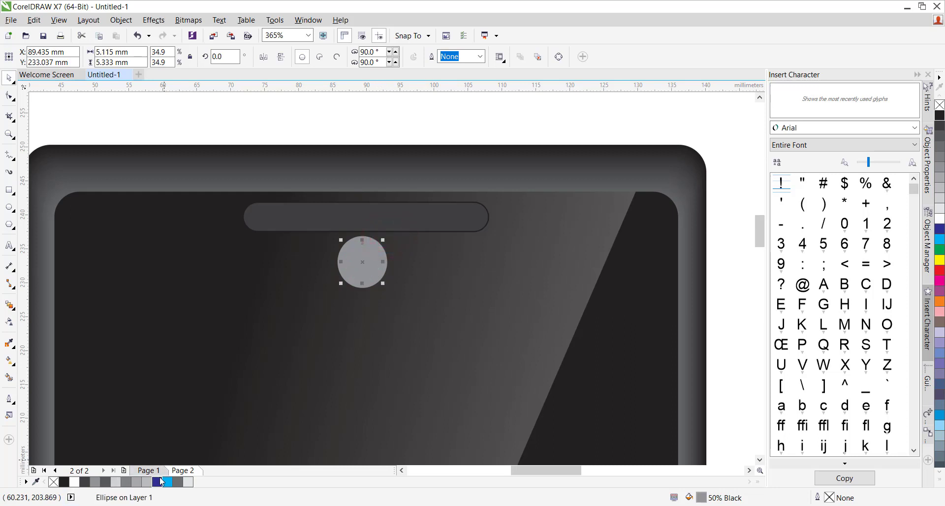
{"action": "left_click", "coordinate": [157, 483]}
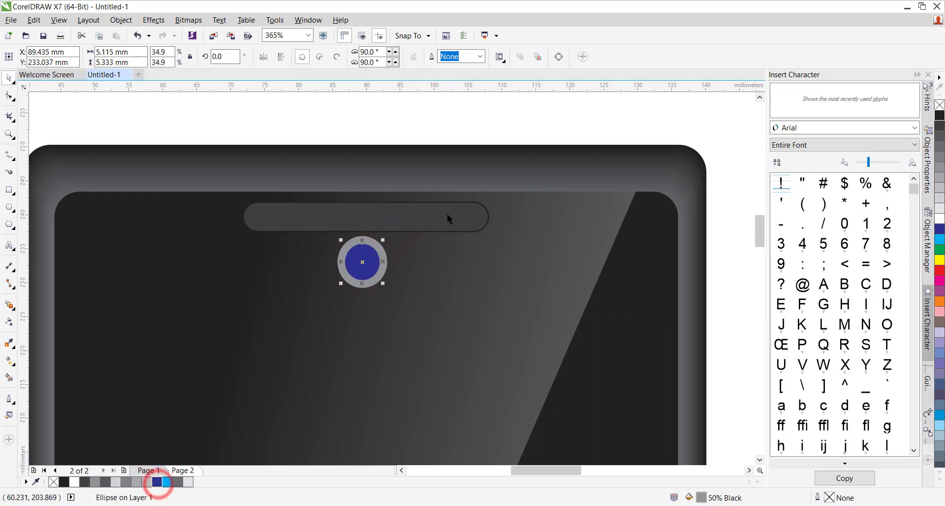
Step: Fill the outer grey camera circle with black
{"action": "left_click", "coordinate": [352, 285]}
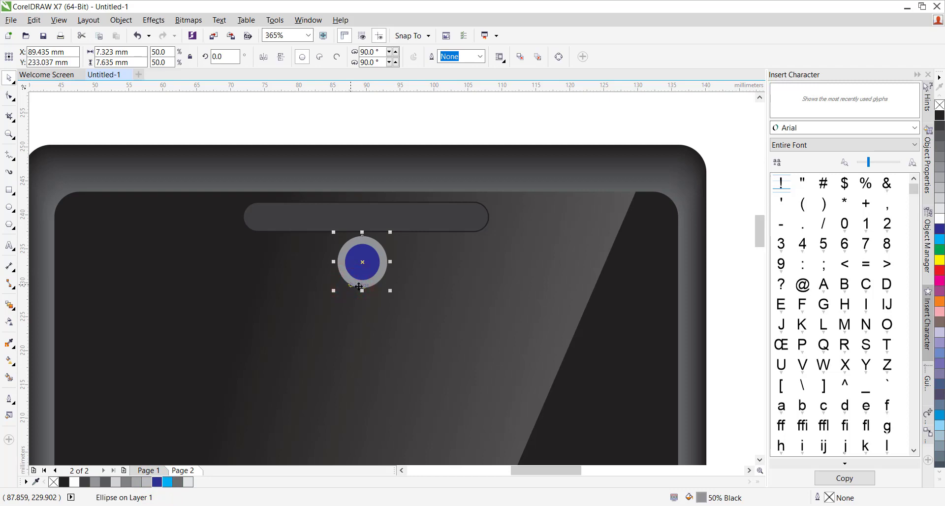
{"action": "left_click", "coordinate": [84, 484]}
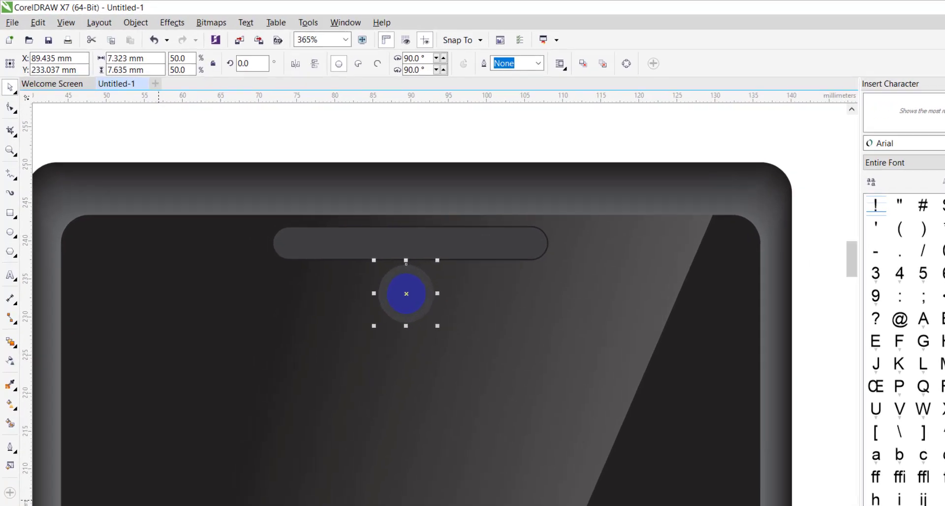
{"action": "left_click", "coordinate": [86, 505]}
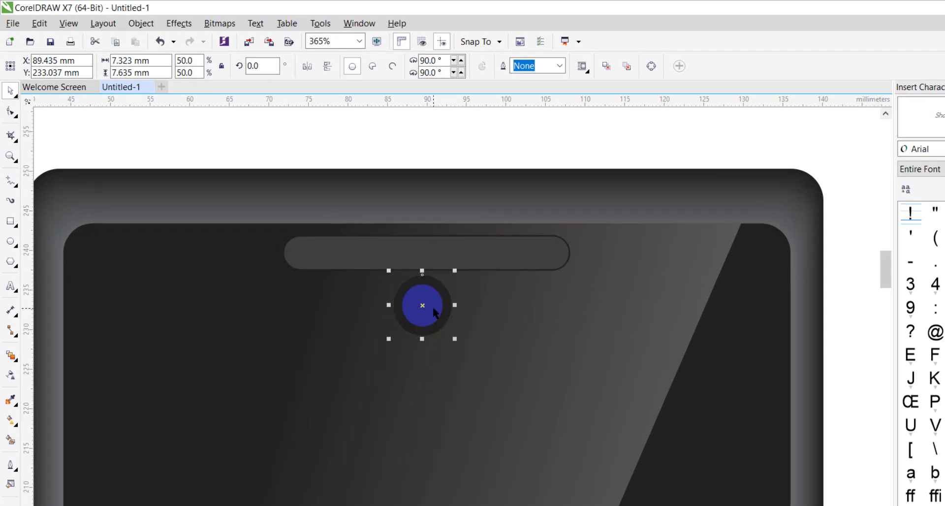
Step: Apply a linear transparency at about 136.7° to the blue camera circle, fading from opaque at lower right to transparent at upper left
{"action": "left_click", "coordinate": [435, 314]}
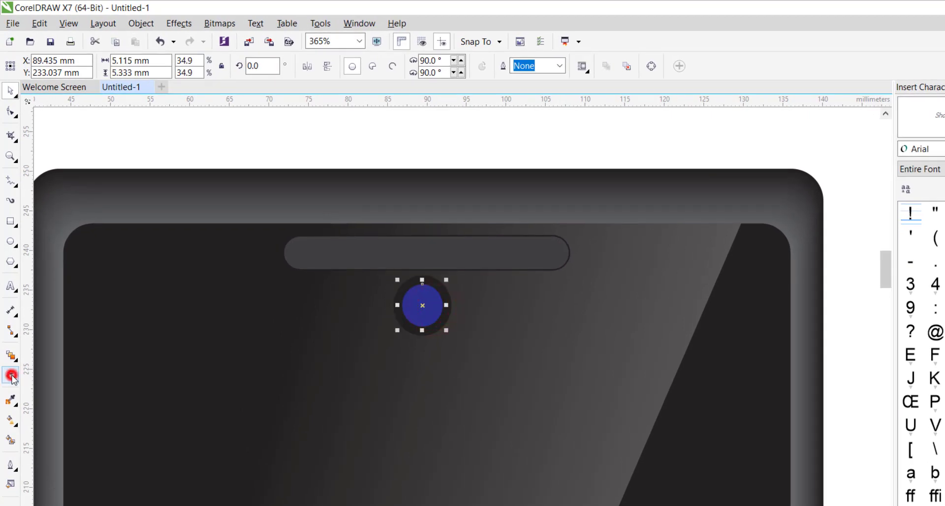
{"action": "left_click", "coordinate": [10, 376]}
{"action": "left_click", "coordinate": [428, 313]}
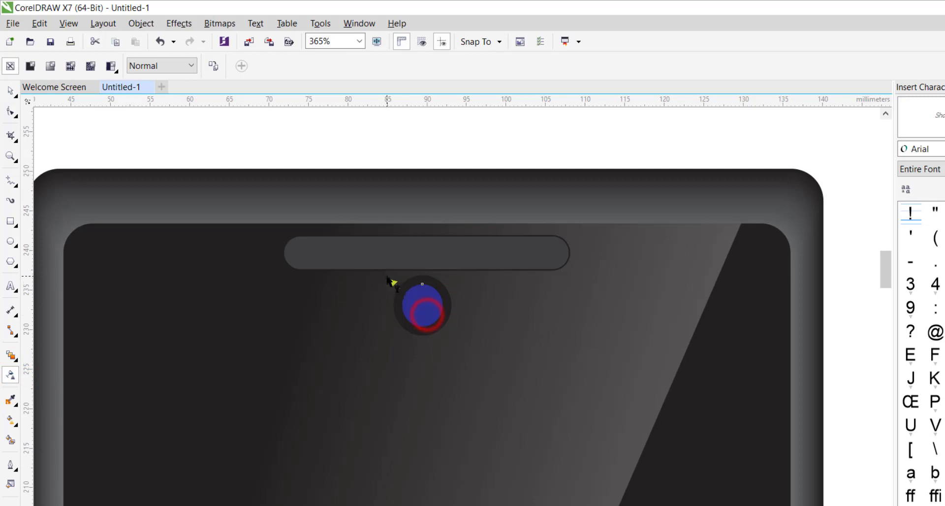
{"action": "left_click_drag", "start_coordinate": [387, 277], "coordinate": [386, 276]}
{"action": "left_click_drag", "start_coordinate": [428, 314], "coordinate": [483, 370]}
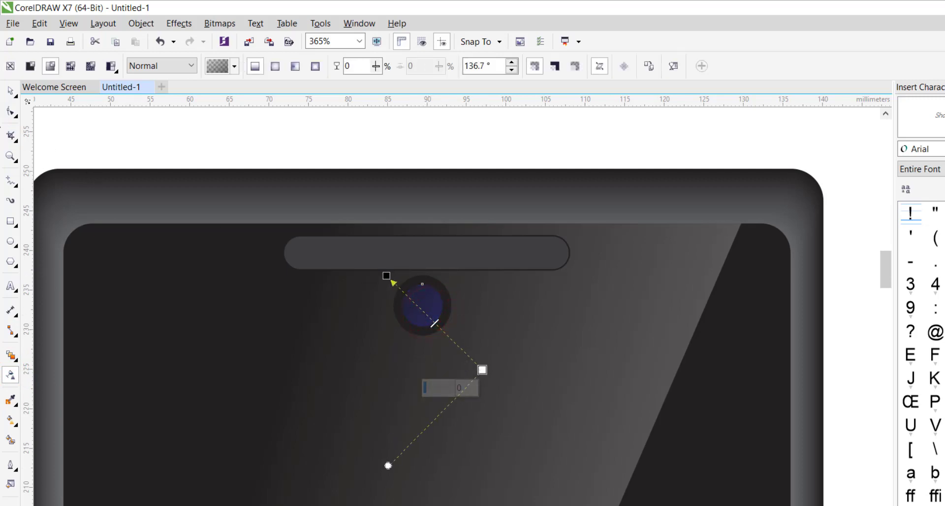
{"action": "left_click", "coordinate": [10, 91]}
Step: Lengthen the blue camera circle's diagonal transparency well past its lower-right edge, at about 136.9°, and deselect it
{"action": "left_click", "coordinate": [8, 157]}
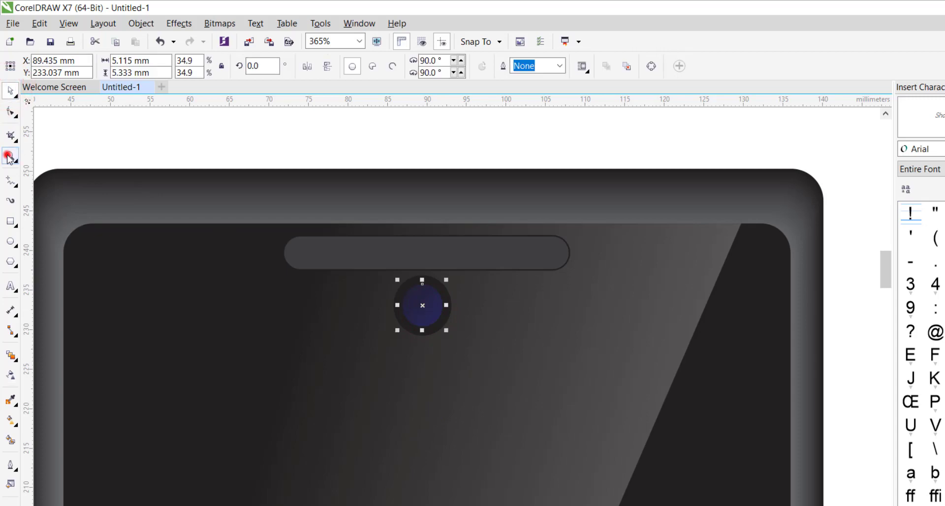
{"action": "right_click", "coordinate": [344, 251]}
{"action": "right_click", "coordinate": [343, 250]}
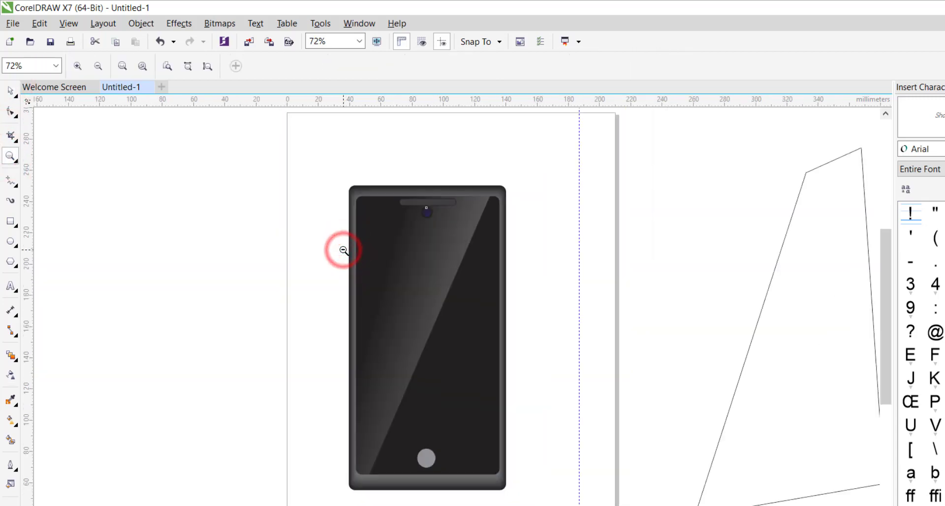
{"action": "left_click_drag", "start_coordinate": [355, 166], "coordinate": [623, 345]}
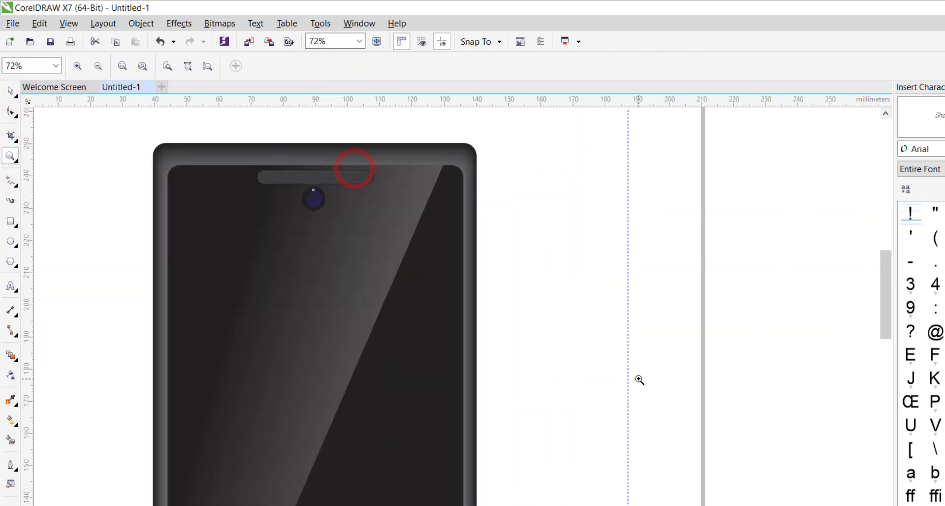
{"action": "right_click", "coordinate": [202, 235]}
{"action": "right_click", "coordinate": [297, 170]}
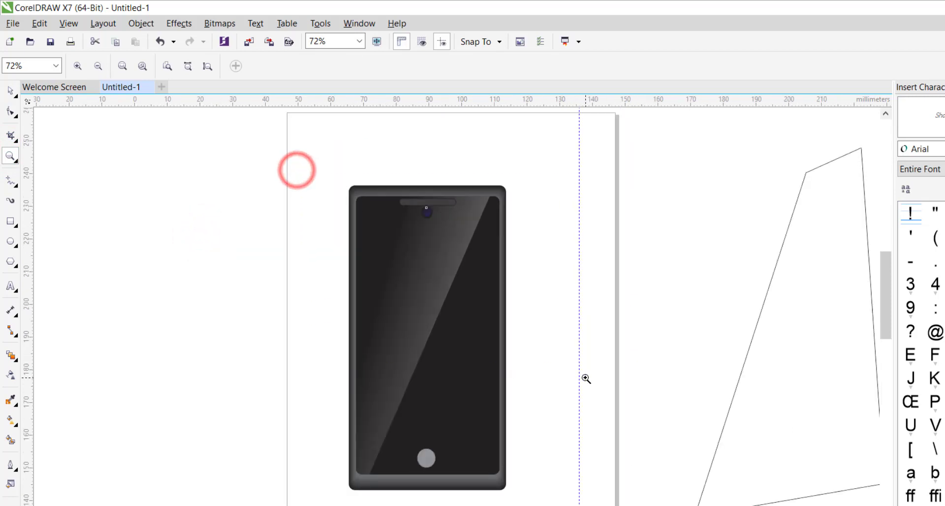
{"action": "left_click", "coordinate": [11, 90]}
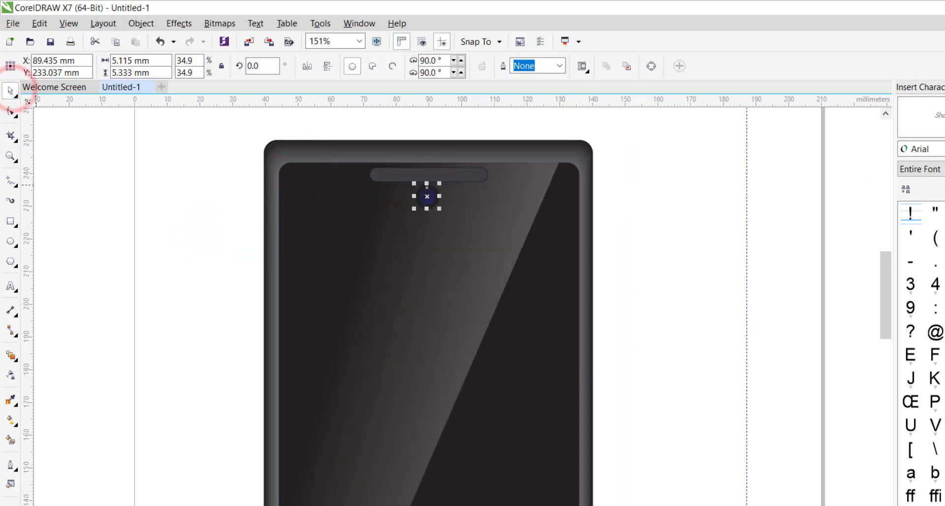
{"action": "left_click", "coordinate": [11, 375]}
{"action": "left_click_drag", "start_coordinate": [411, 183], "coordinate": [491, 262]}
{"action": "left_click", "coordinate": [503, 278]}
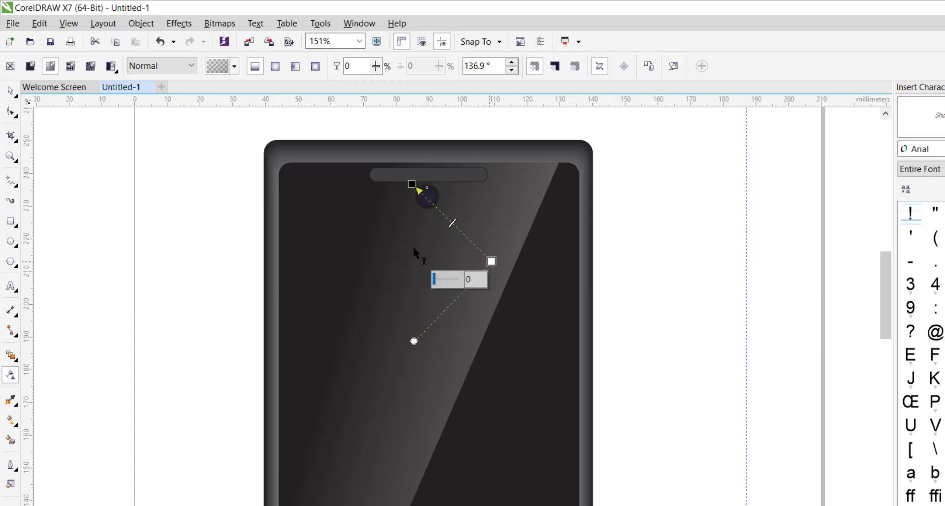
{"action": "left_click", "coordinate": [11, 90]}
{"action": "left_click", "coordinate": [140, 263]}
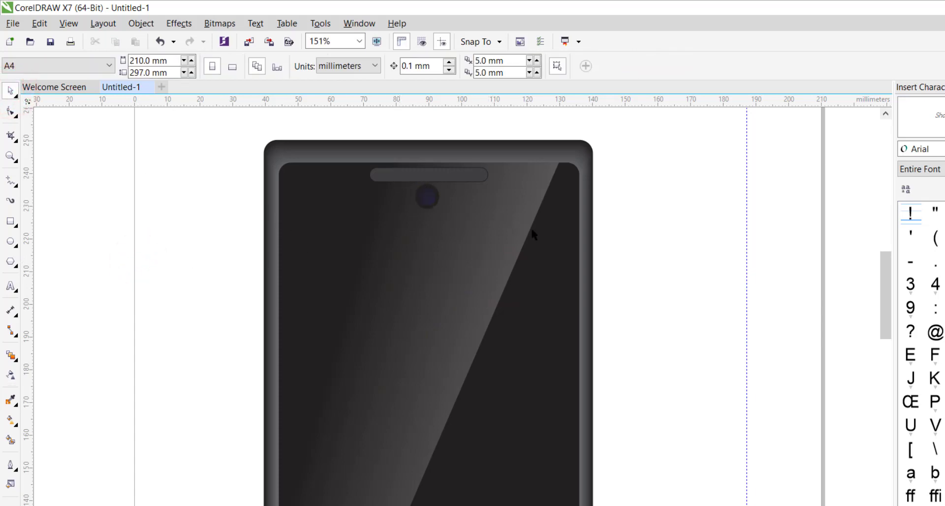
Step: Draw a narrow vertical rectangle, about 3 by 33 mm, overlapping the upper part of the phone body's right edge
{"action": "left_click", "coordinate": [10, 156]}
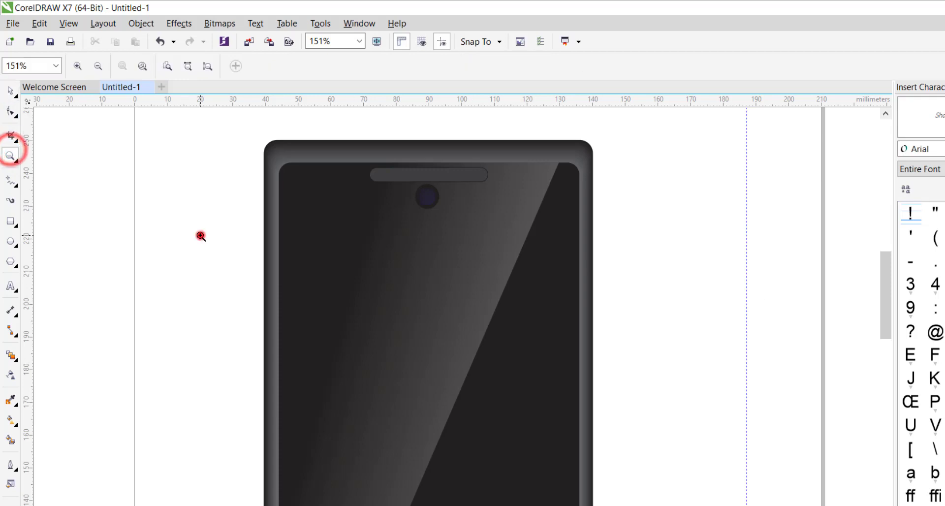
{"action": "right_click", "coordinate": [201, 236]}
{"action": "left_click_drag", "start_coordinate": [282, 114], "coordinate": [550, 379]}
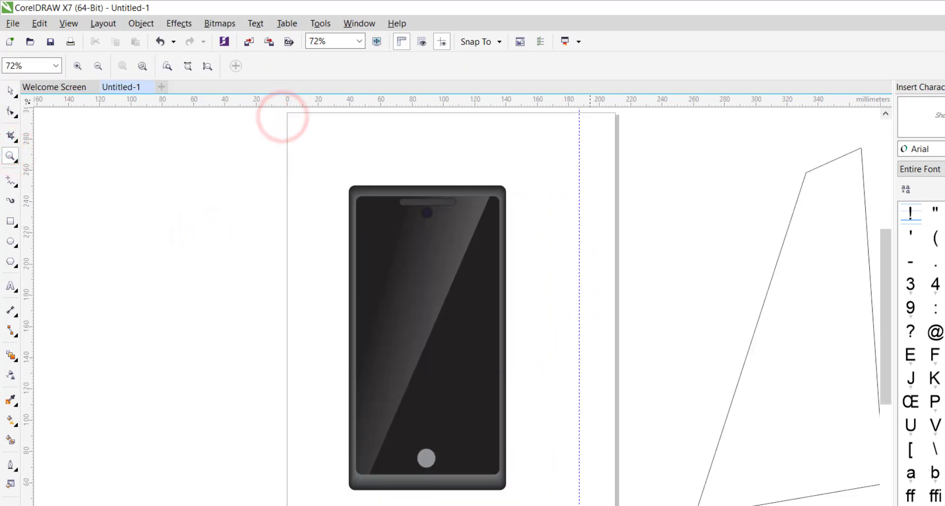
{"action": "left_click", "coordinate": [13, 98]}
{"action": "left_click", "coordinate": [10, 221]}
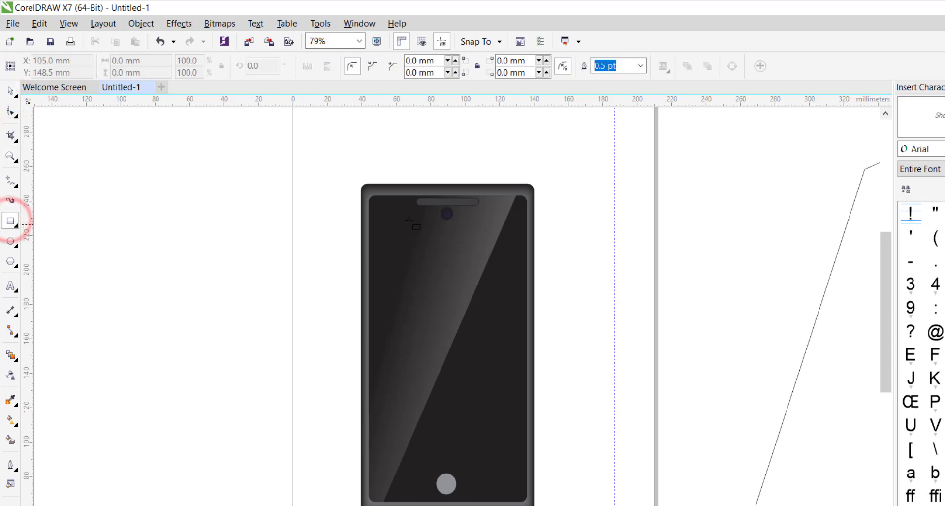
{"action": "left_click_drag", "start_coordinate": [533, 219], "coordinate": [540, 276]}
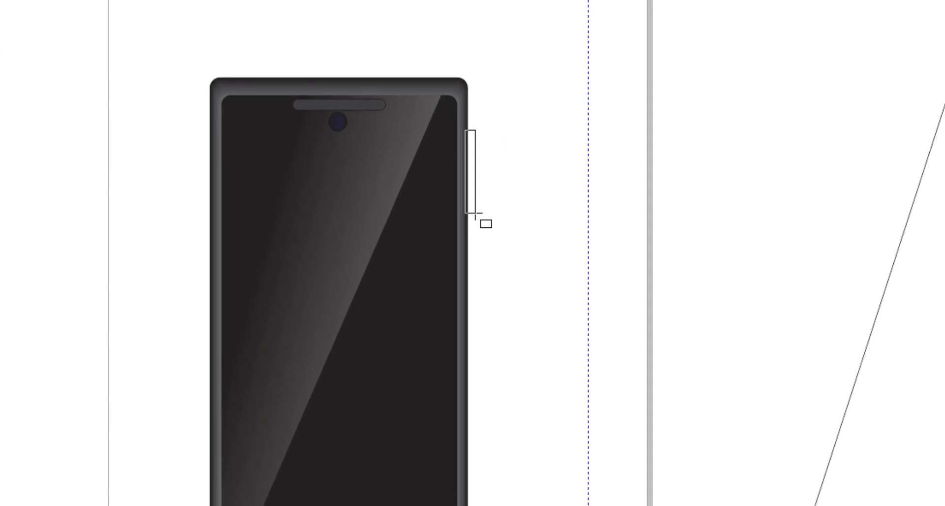
{"action": "left_click_drag", "start_coordinate": [475, 213], "coordinate": [473, 214]}
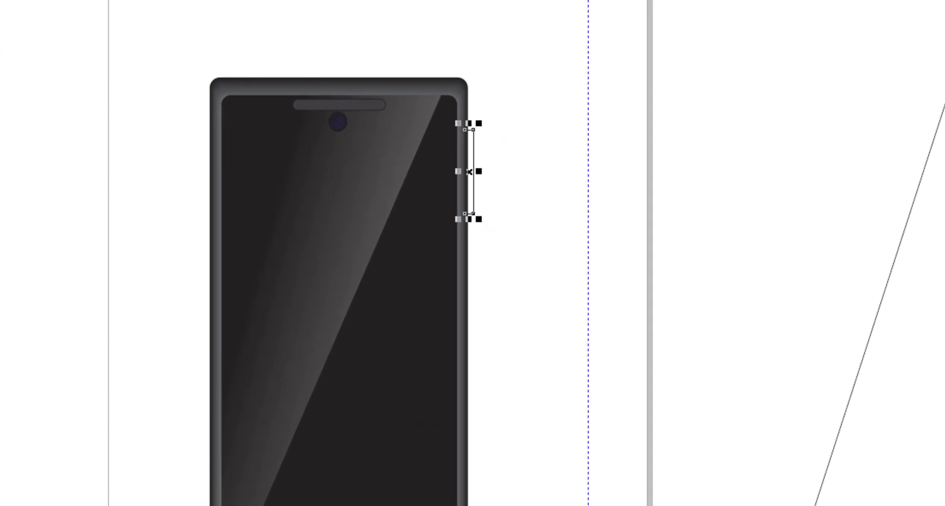
Step: Round the rectangle's two outer corners to a radius of about 1.6 mm and fill it with black
{"action": "key", "text": "z"}
{"action": "left_click", "coordinate": [494, 211]}
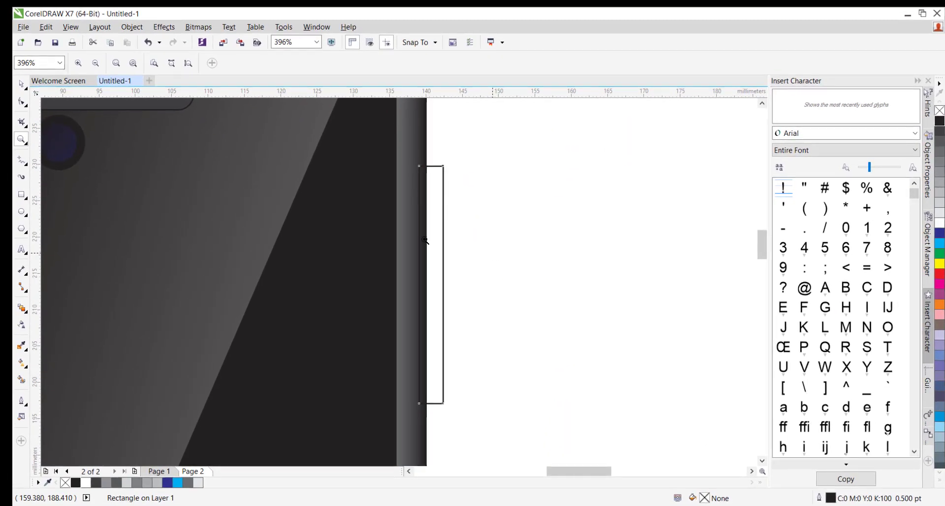
{"action": "left_click", "coordinate": [21, 101]}
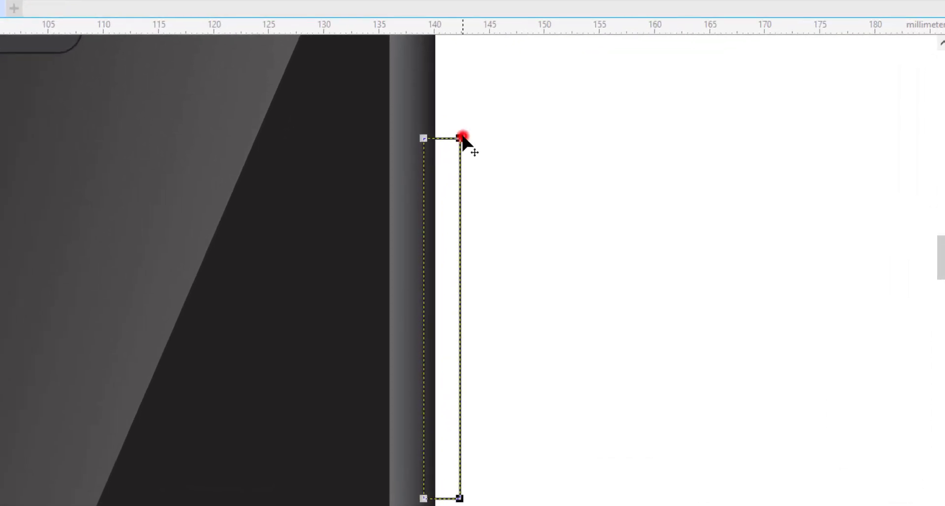
{"action": "left_click", "coordinate": [461, 138]}
{"action": "left_click_drag", "start_coordinate": [460, 499], "coordinate": [466, 495]}
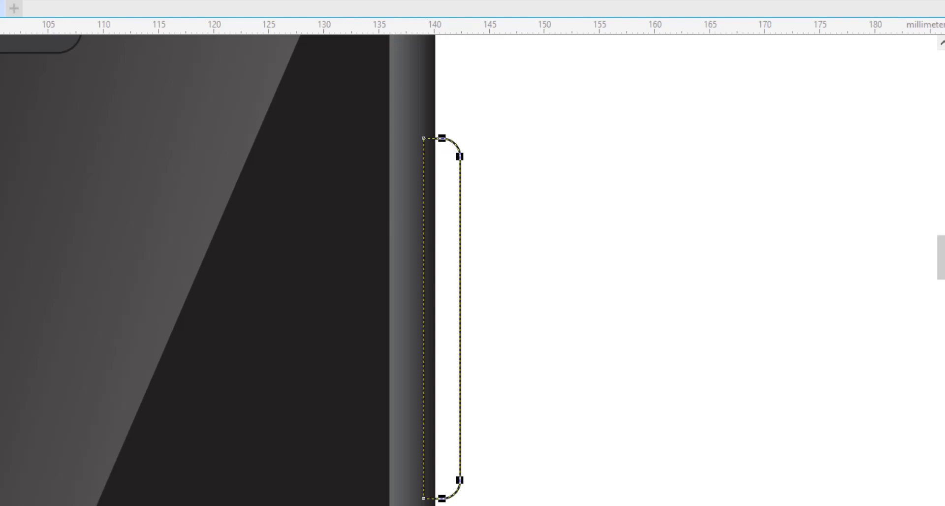
{"action": "key", "text": "s"}
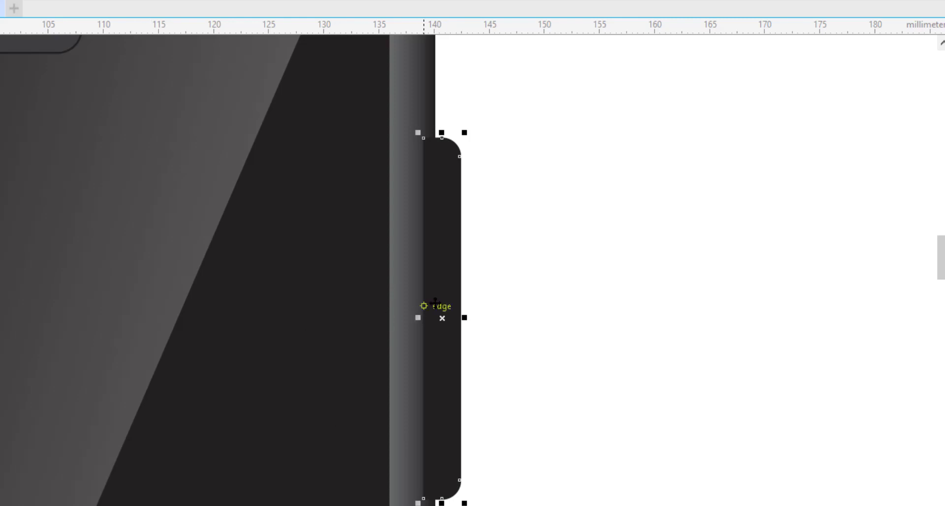
Step: Move the black side button outward so its straight inner edge sits flush against the phone body's right edge
{"action": "mouse_move", "coordinate": [445, 301]}
{"action": "left_mouse_down"}
{"action": "mouse_move", "coordinate": [473, 301]}
{"action": "mouse_move", "coordinate": [459, 301]}
{"action": "left_mouse_up"}
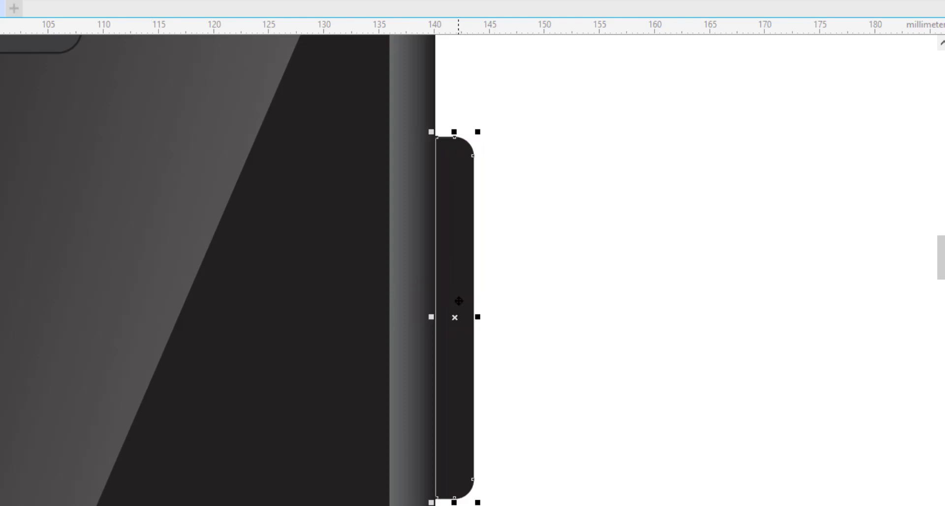
{"action": "key", "text": "Left"}
{"action": "key", "text": "Left"}
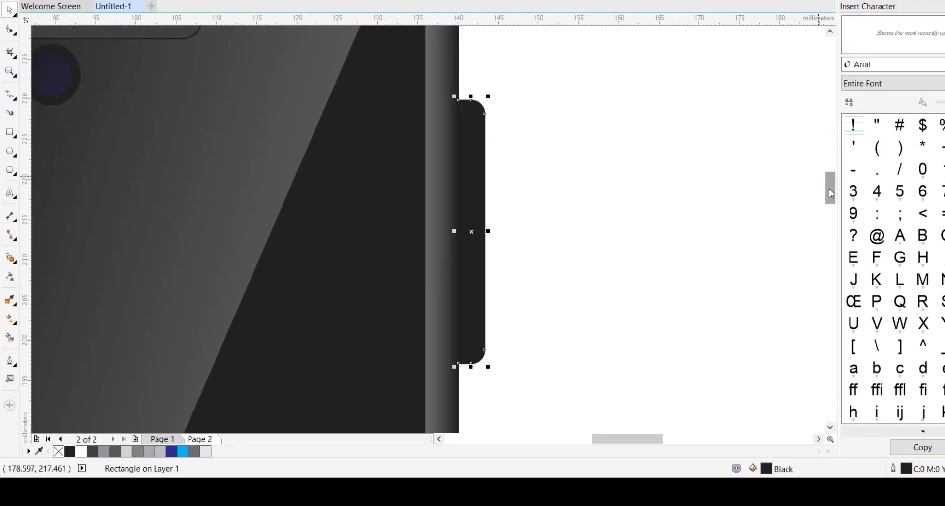
Step: Duplicate the side button about 10 mm below the original and shorten the copy to about 9 mm
{"action": "mouse_move", "coordinate": [830, 191]}
{"action": "left_mouse_down"}
{"action": "mouse_move", "coordinate": [829, 218]}
{"action": "mouse_move", "coordinate": [828, 205]}
{"action": "left_mouse_up"}
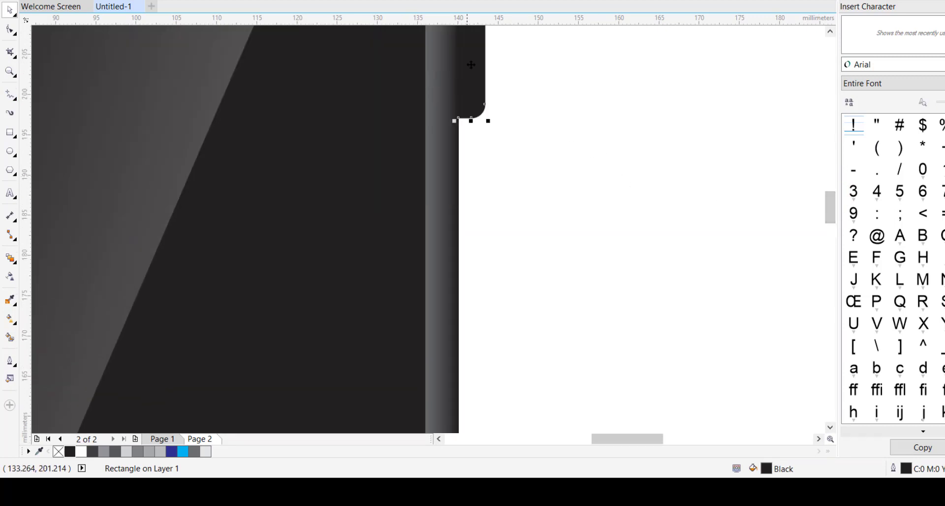
{"action": "left_click_drag", "start_coordinate": [469, 61], "coordinate": [469, 410]}
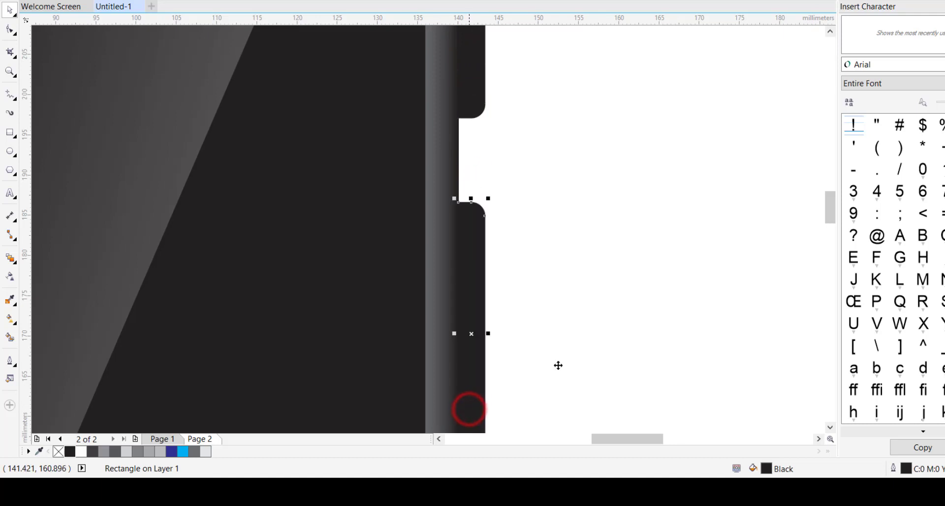
{"action": "left_click_drag", "start_coordinate": [831, 213], "coordinate": [831, 224]}
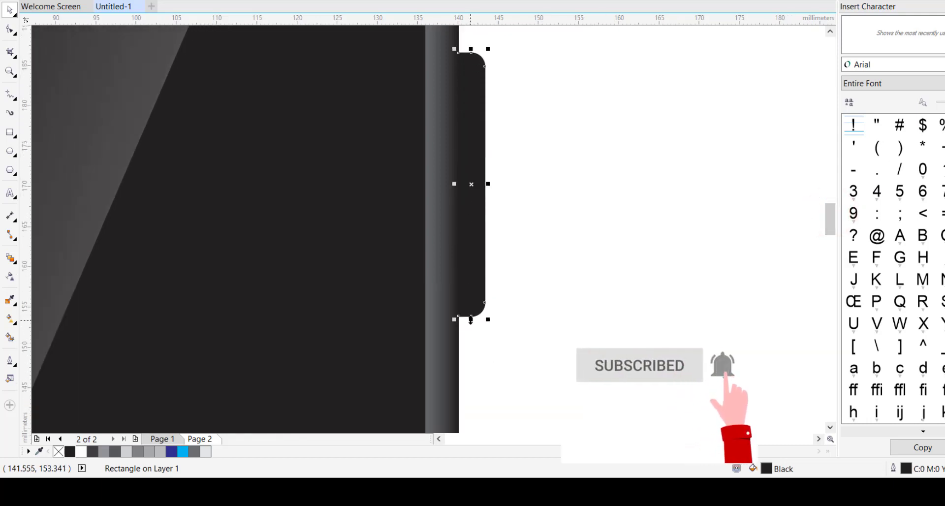
{"action": "left_click_drag", "start_coordinate": [472, 316], "coordinate": [470, 127]}
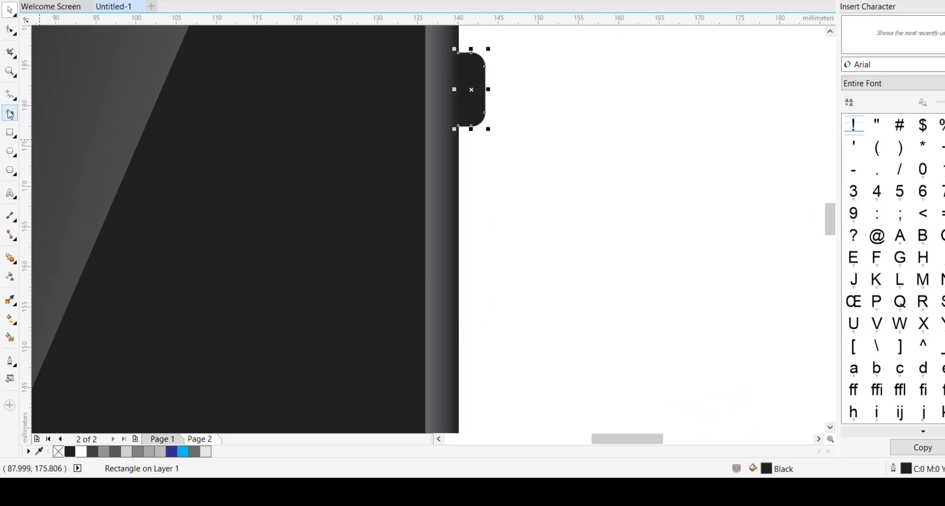
Step: Narrow both black side buttons together to about 54% of their width, keeping their inner edges against the phone body
{"action": "left_click", "coordinate": [5, 76]}
{"action": "right_click", "coordinate": [407, 182]}
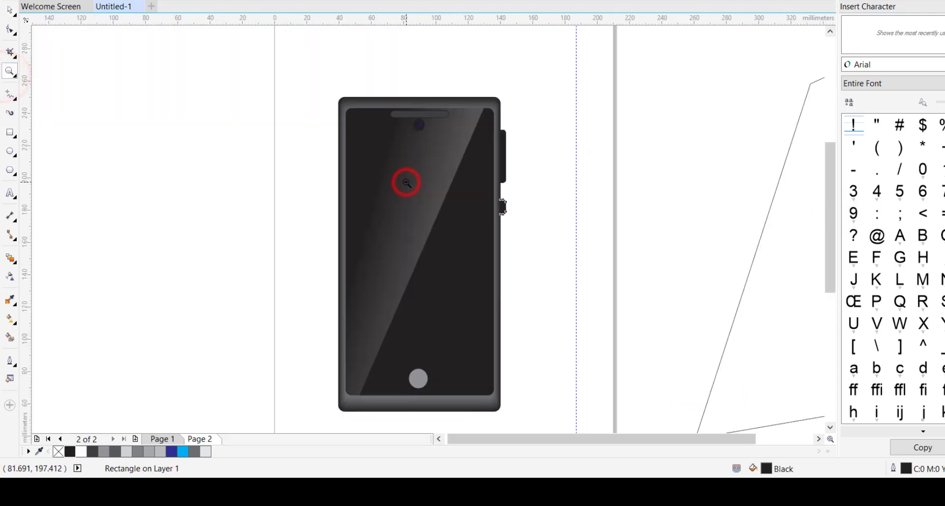
{"action": "left_click_drag", "start_coordinate": [433, 74], "coordinate": [517, 334]}
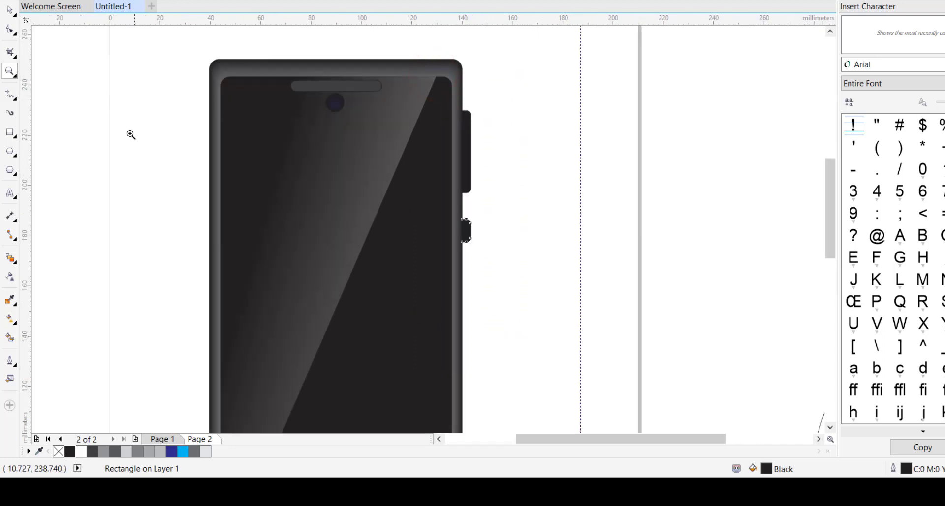
{"action": "left_click", "coordinate": [11, 13]}
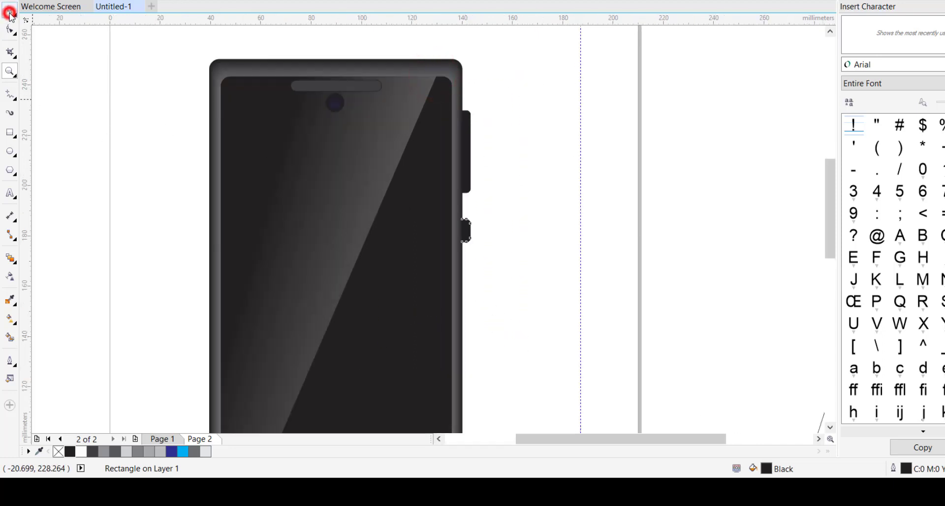
{"action": "left_click", "coordinate": [467, 166], "text": "shift"}
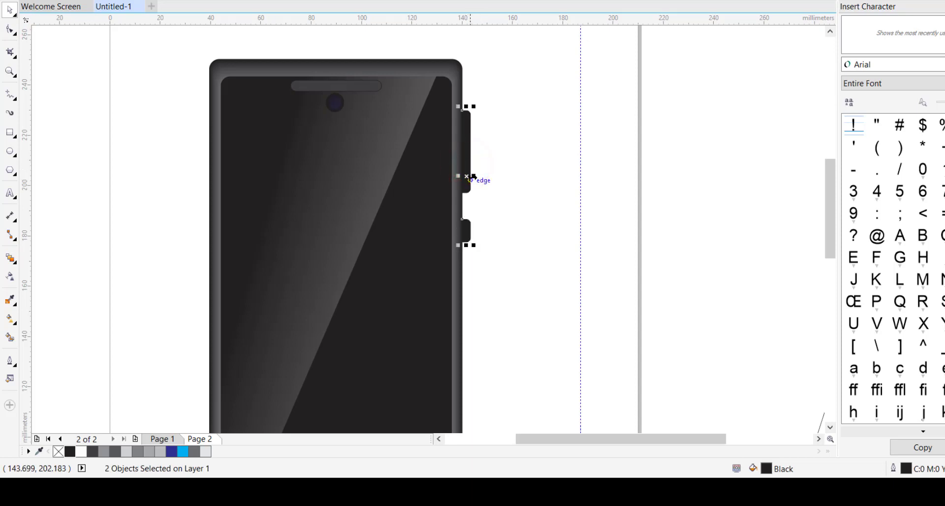
{"action": "left_click", "coordinate": [10, 71]}
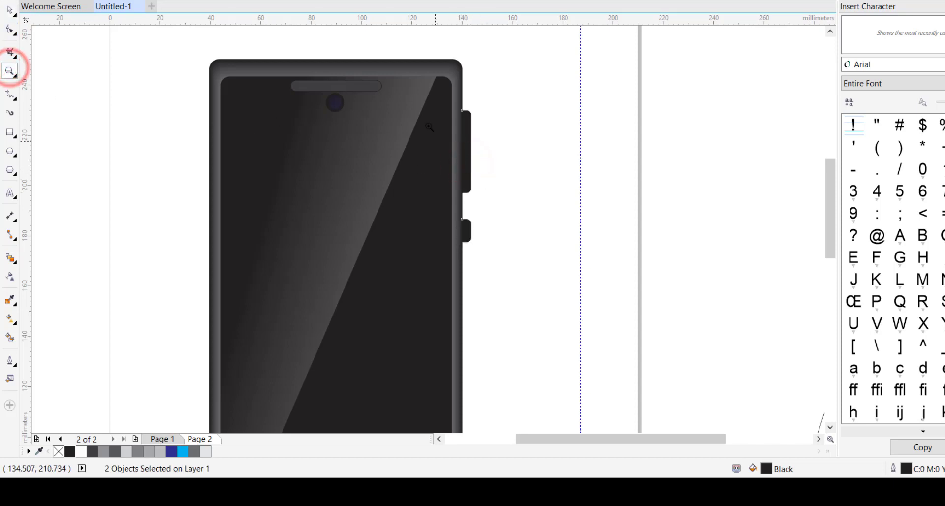
{"action": "left_click_drag", "start_coordinate": [429, 109], "coordinate": [544, 310]}
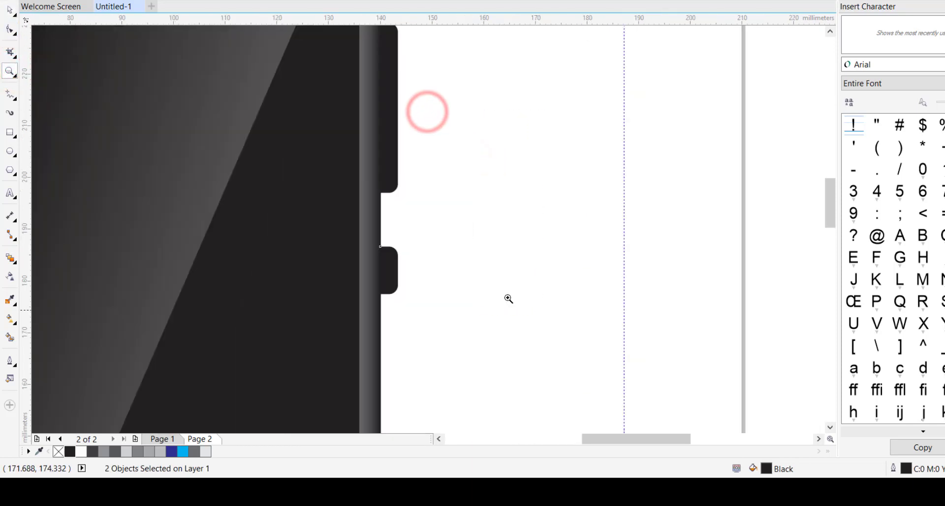
{"action": "left_click", "coordinate": [10, 9]}
{"action": "left_click", "coordinate": [545, 145]}
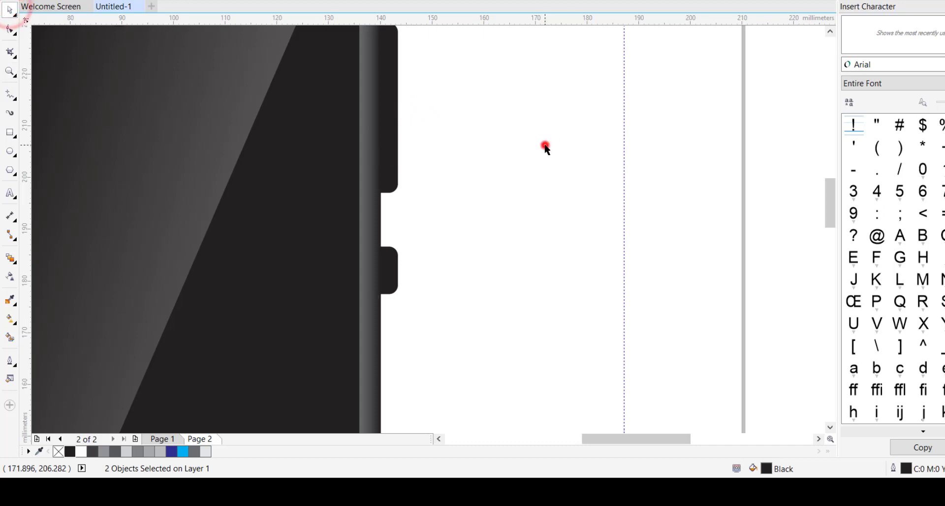
{"action": "left_click", "coordinate": [393, 144]}
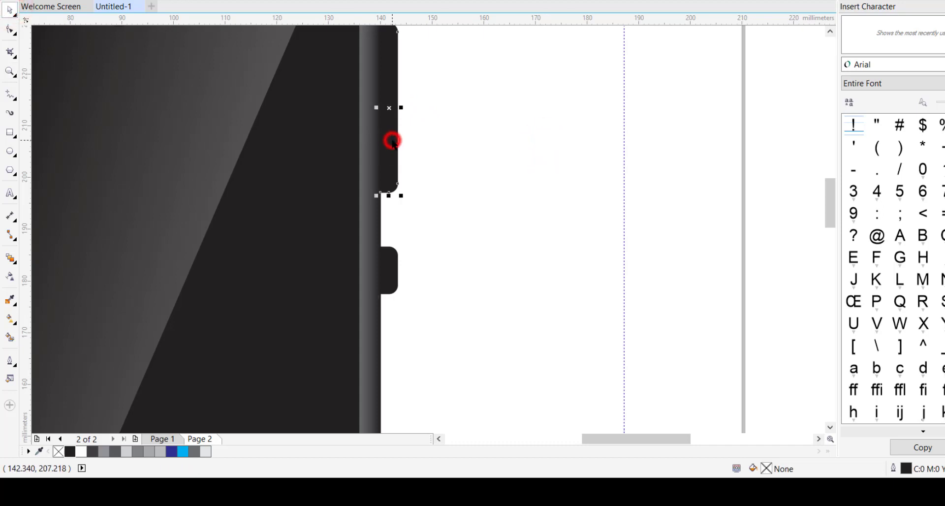
{"action": "left_click", "coordinate": [385, 266], "text": "shift"}
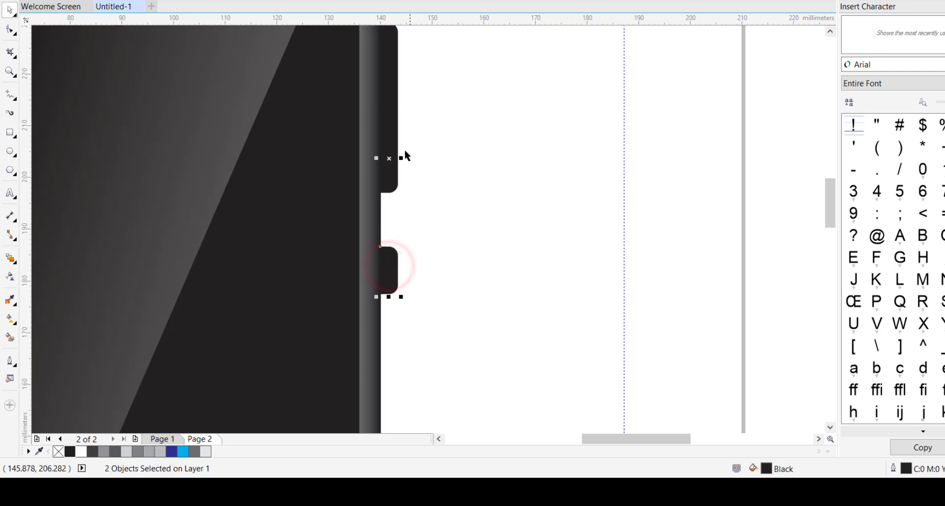
{"action": "mouse_move", "coordinate": [401, 158]}
{"action": "left_mouse_down"}
{"action": "mouse_move", "coordinate": [387, 174]}
{"action": "mouse_move", "coordinate": [405, 172]}
{"action": "mouse_move", "coordinate": [393, 172]}
{"action": "left_mouse_up"}
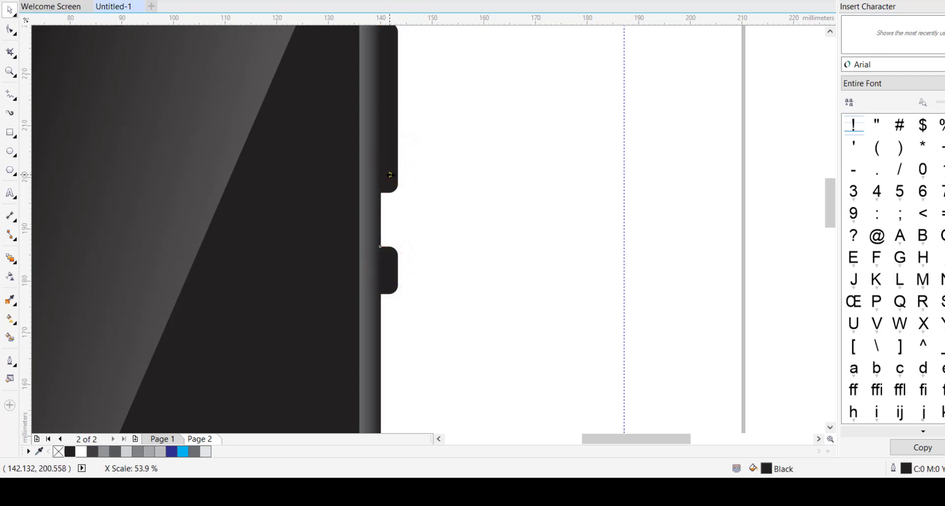
Step: Draw a rectangle about 44 by 14 mm in the empty area left of the phone and round its corners to about 3.5 mm
{"action": "left_click", "coordinate": [11, 73]}
{"action": "left_click", "coordinate": [331, 156], "text": "shift"}
{"action": "left_click", "coordinate": [331, 157], "text": "shift"}
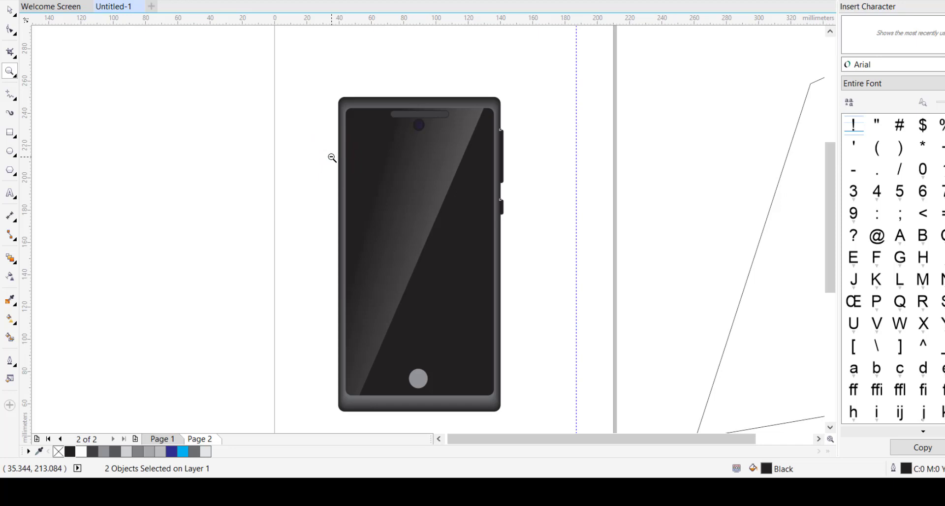
{"action": "left_click", "coordinate": [10, 10]}
{"action": "left_click", "coordinate": [233, 242]}
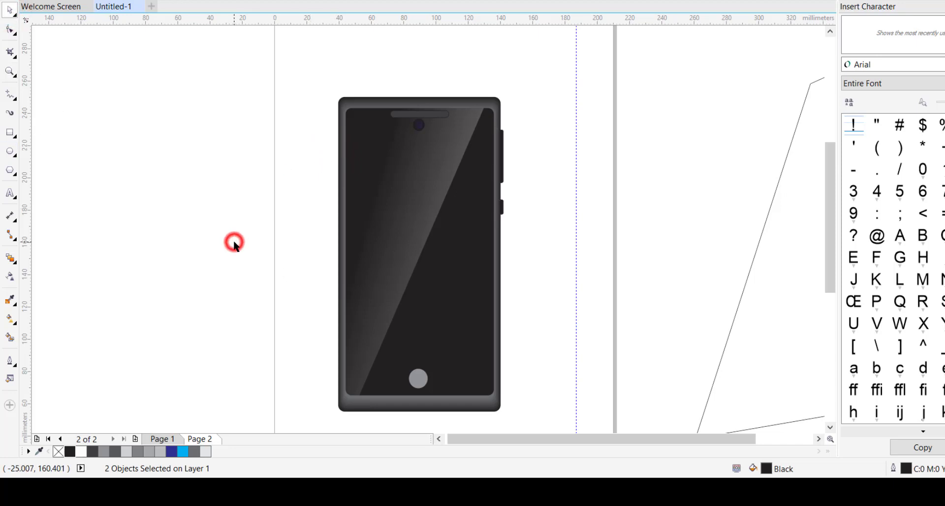
{"action": "left_click", "coordinate": [10, 133]}
{"action": "left_click_drag", "start_coordinate": [150, 208], "coordinate": [222, 230]}
{"action": "left_click", "coordinate": [10, 29]}
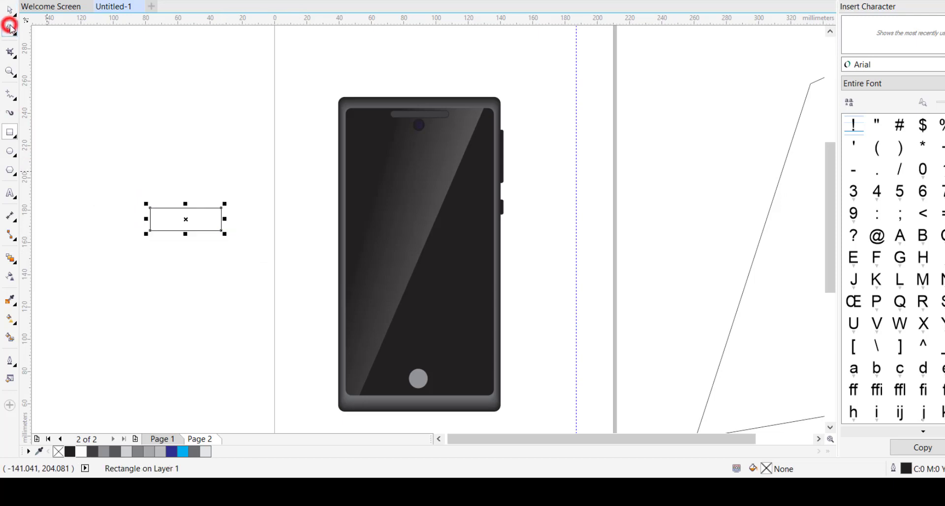
{"action": "left_click_drag", "start_coordinate": [222, 210], "coordinate": [200, 240]}
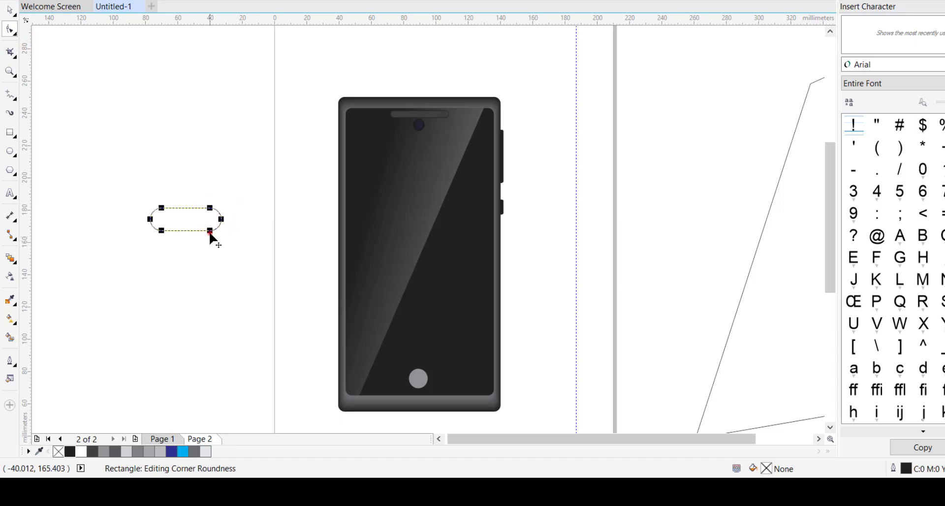
{"action": "mouse_move", "coordinate": [210, 230]}
{"action": "left_mouse_down"}
{"action": "mouse_move", "coordinate": [228, 235]}
{"action": "mouse_move", "coordinate": [215, 238]}
{"action": "left_mouse_up"}
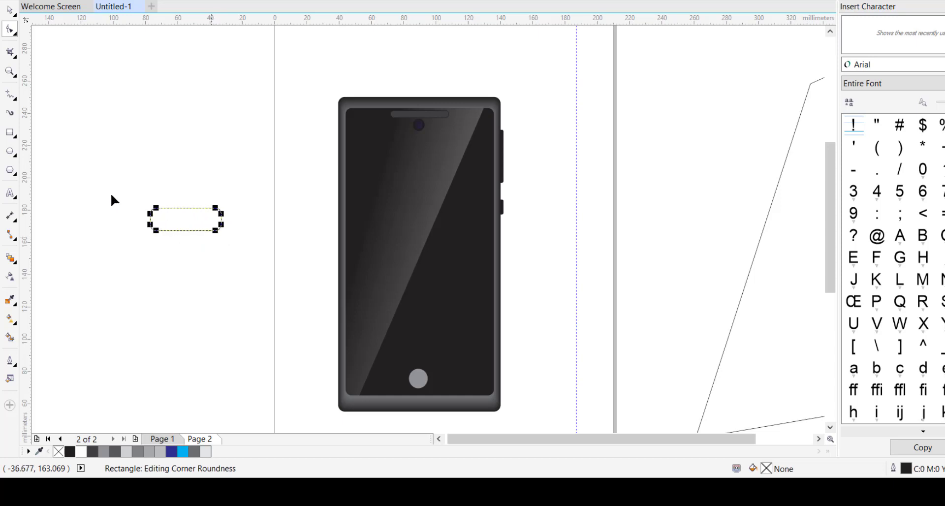
{"action": "left_click", "coordinate": [9, 9]}
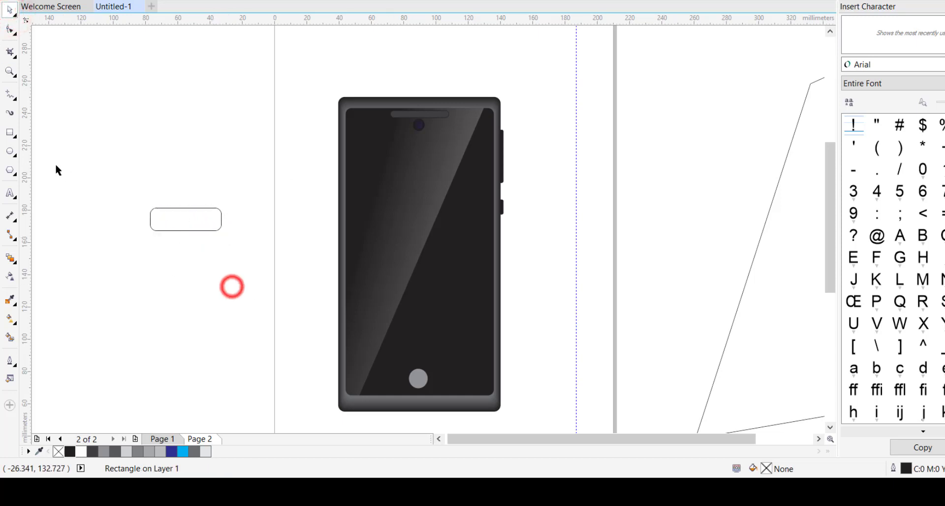
Step: Draw a second rectangle, about 33 by 39 mm, overlapping the left part of the rounded rectangle
{"action": "left_click", "coordinate": [169, 220]}
{"action": "left_click", "coordinate": [11, 132]}
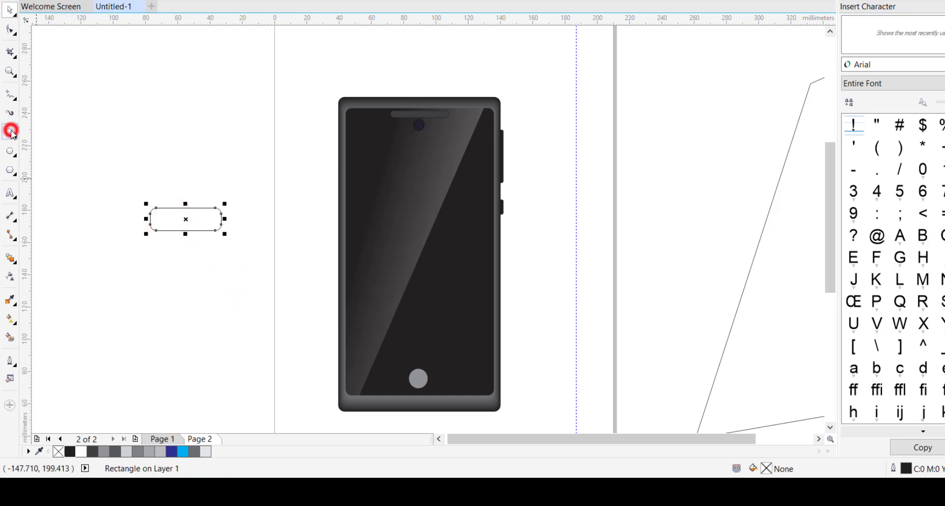
{"action": "left_click_drag", "start_coordinate": [129, 191], "coordinate": [183, 255]}
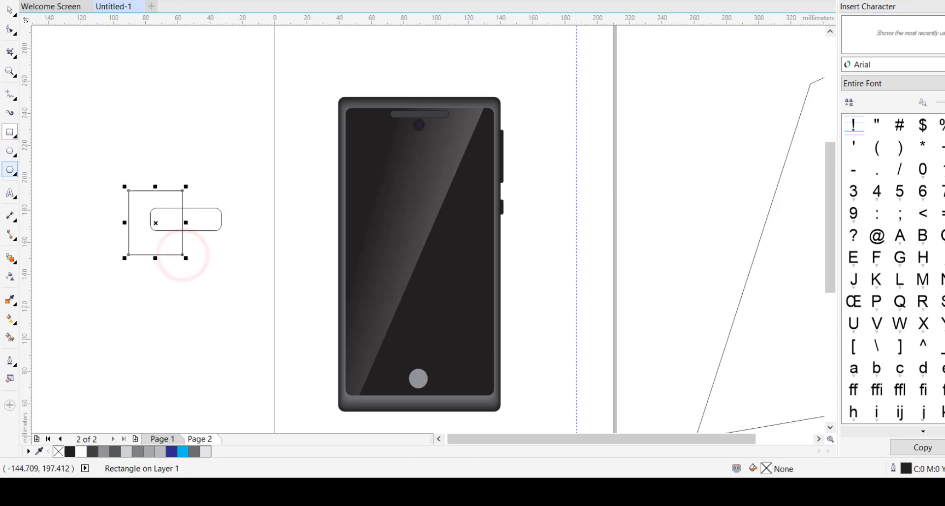
{"action": "left_click", "coordinate": [10, 9]}
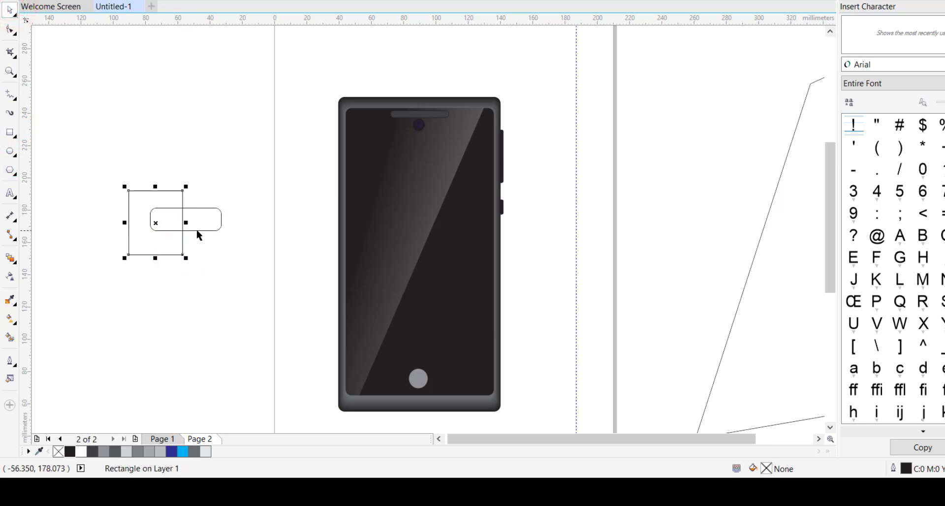
Step: Try trimming the larger rectangle with the rounded rectangle, and undo the trim
{"action": "left_click", "coordinate": [159, 239], "text": "shift"}
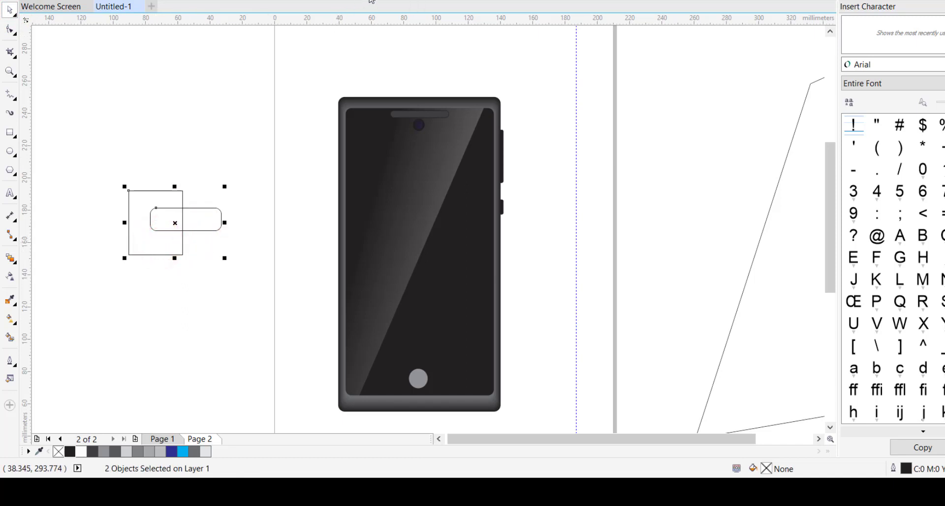
{"action": "double_click", "coordinate": [148, 242]}
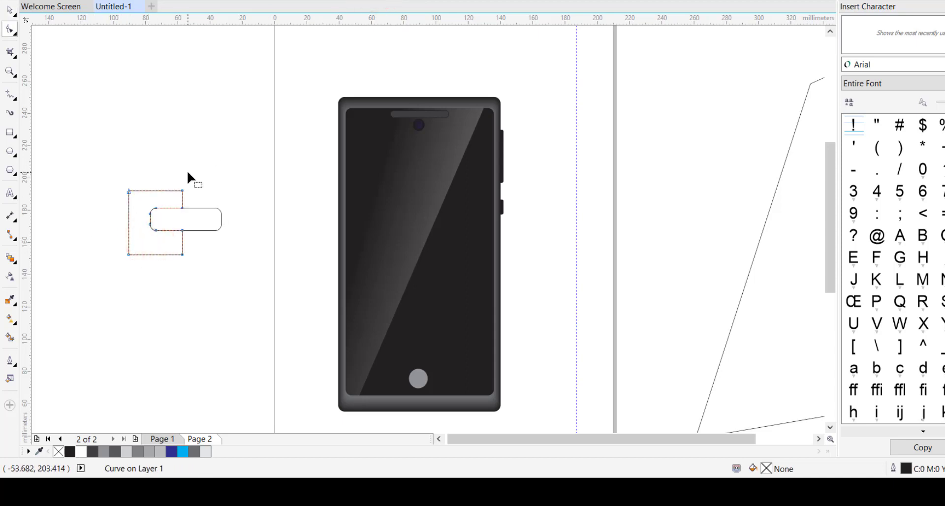
{"action": "key", "text": "ctrl+z"}
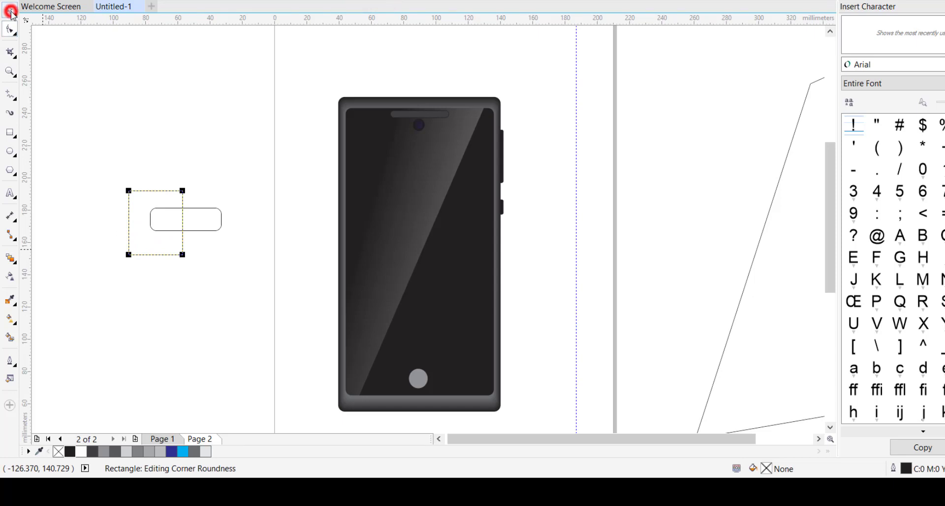
Step: Fill the larger rectangle with 90% Black
{"action": "left_click", "coordinate": [10, 10]}
{"action": "left_click", "coordinate": [93, 451]}
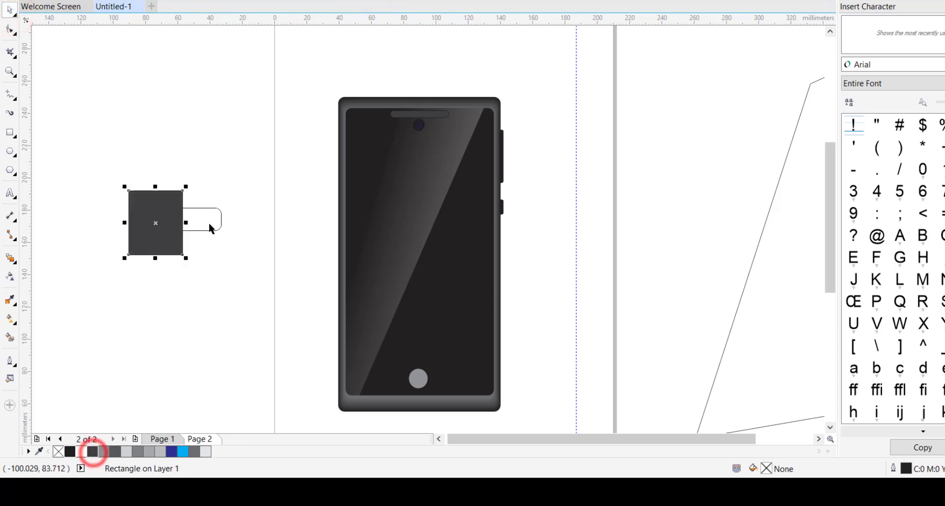
Step: Try shifting the rounded outline over the grey rectangle and trimming the grey one with it, undoing both changes
{"action": "left_click_drag", "start_coordinate": [209, 224], "coordinate": [175, 220]}
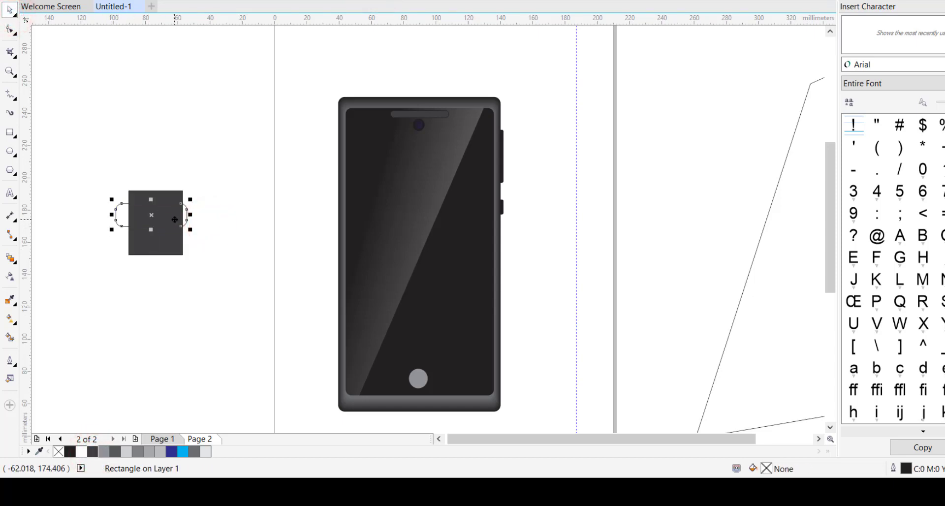
{"action": "left_click", "coordinate": [141, 202], "text": "shift"}
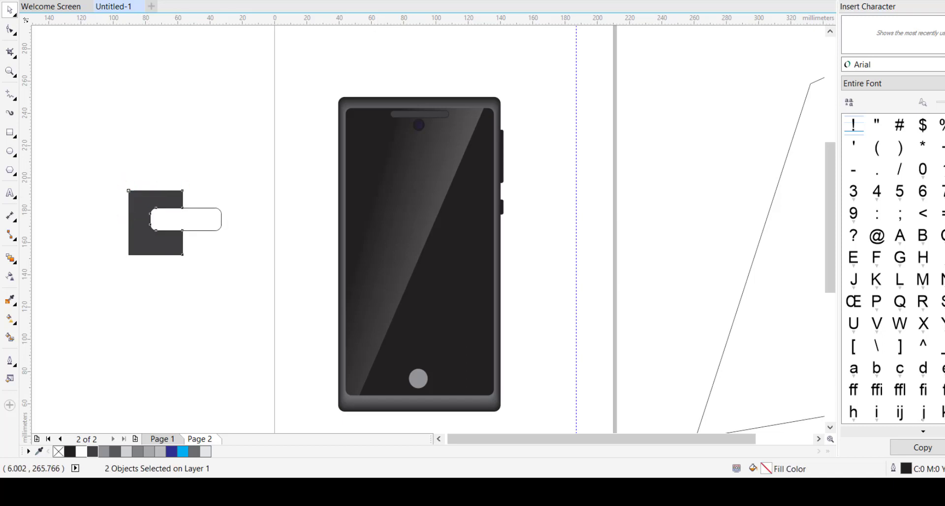
{"action": "left_click", "coordinate": [197, 243]}
{"action": "left_click", "coordinate": [176, 222]}
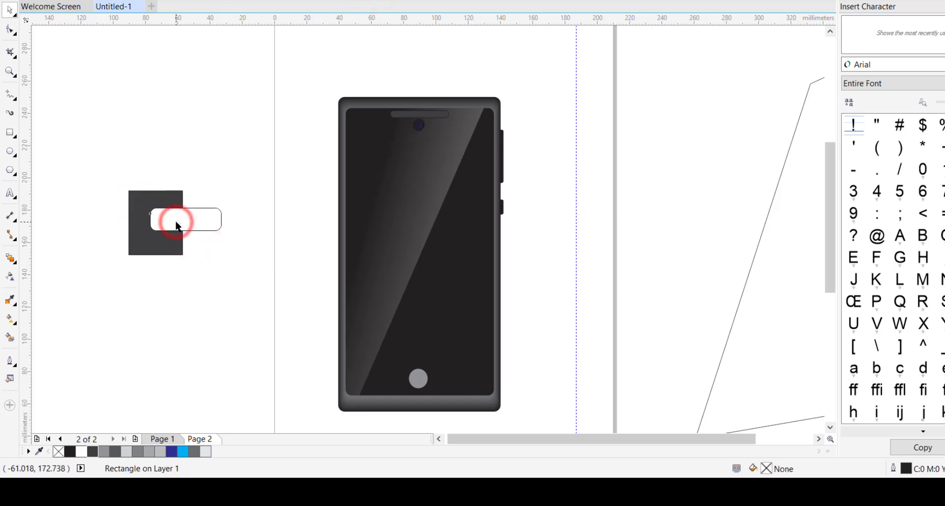
{"action": "key", "text": "ctrl+z"}
{"action": "left_click", "coordinate": [219, 227]}
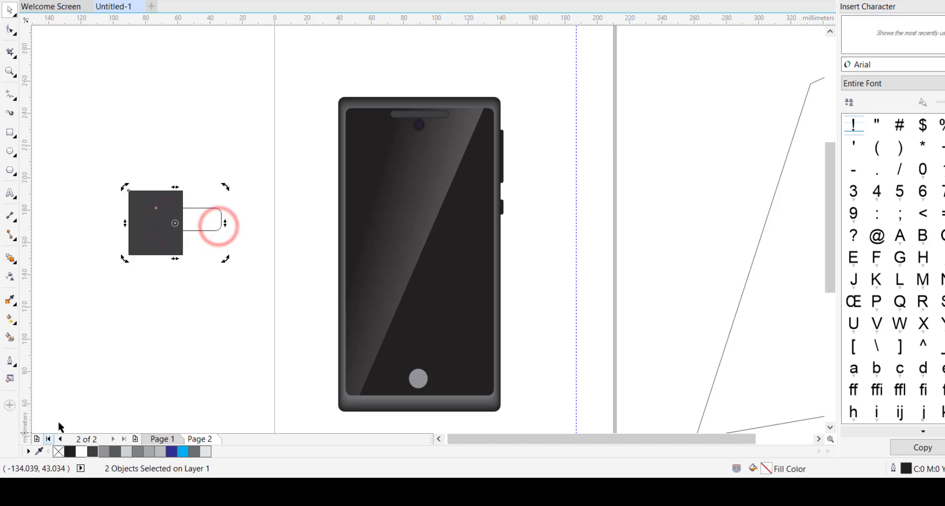
Step: Fill the rounded rectangle beside the phone with black
{"action": "left_click", "coordinate": [114, 382]}
{"action": "left_click", "coordinate": [202, 215]}
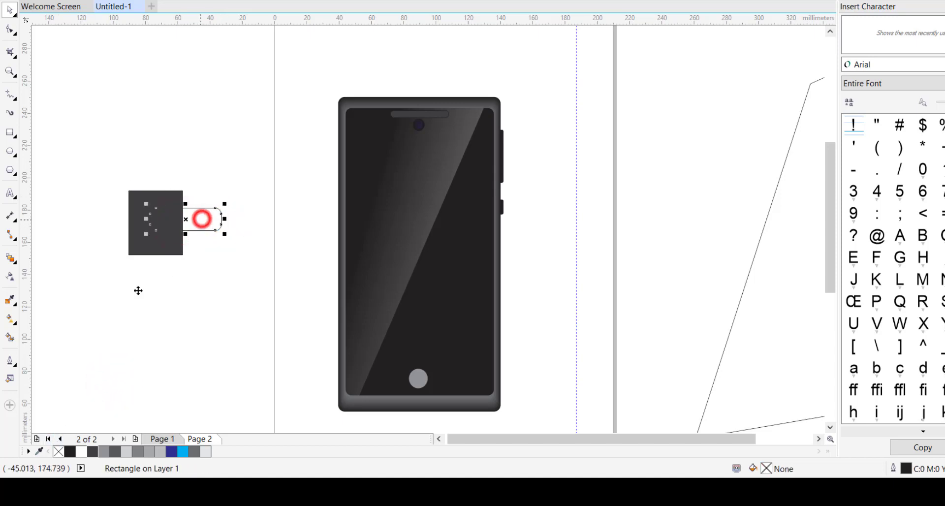
{"action": "left_click", "coordinate": [69, 452]}
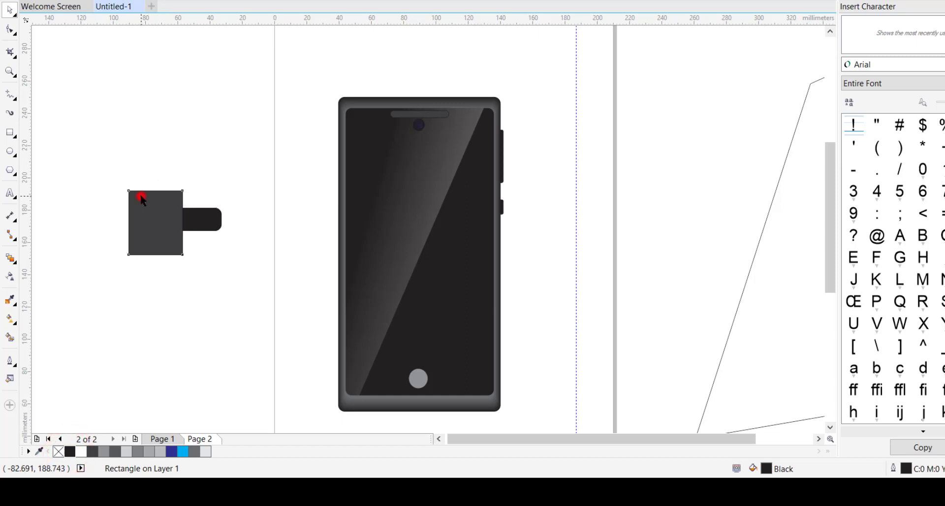
Step: Trim the dark grey rectangle with the black rounded rectangle
{"action": "left_click", "coordinate": [210, 220]}
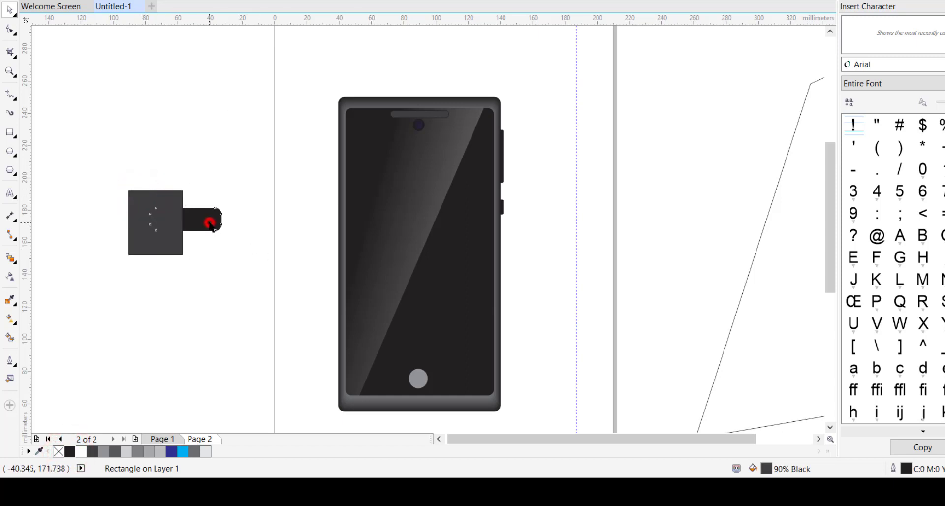
{"action": "left_click", "coordinate": [158, 194], "text": "shift"}
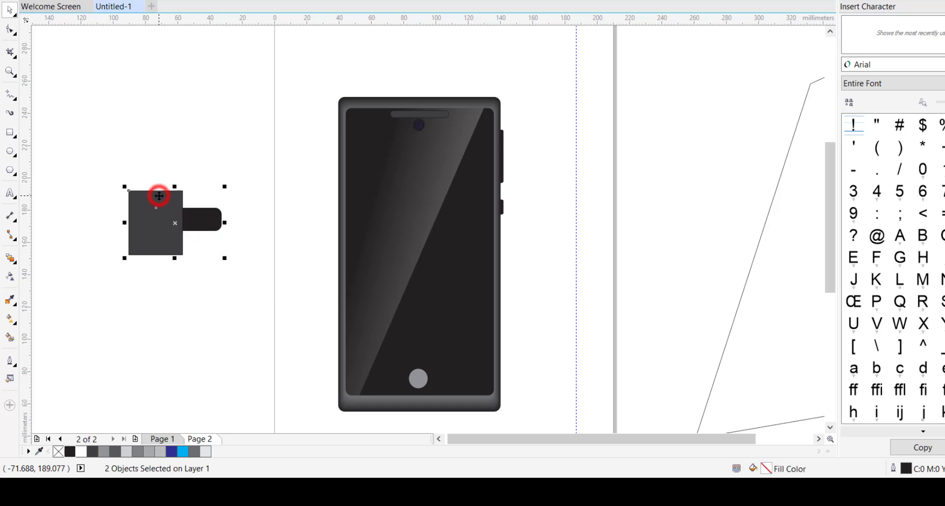
{"action": "left_click", "coordinate": [369, 1]}
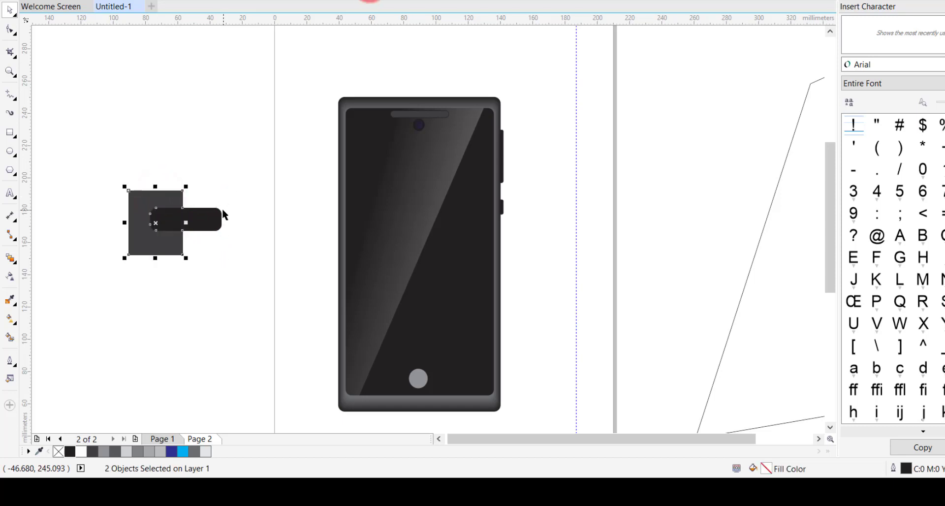
Step: Move the trimmed dark grey shape down below the black rounded rectangle, and undo the move
{"action": "left_click", "coordinate": [175, 186]}
{"action": "left_click", "coordinate": [173, 232]}
{"action": "left_click_drag", "start_coordinate": [165, 249], "coordinate": [196, 310]}
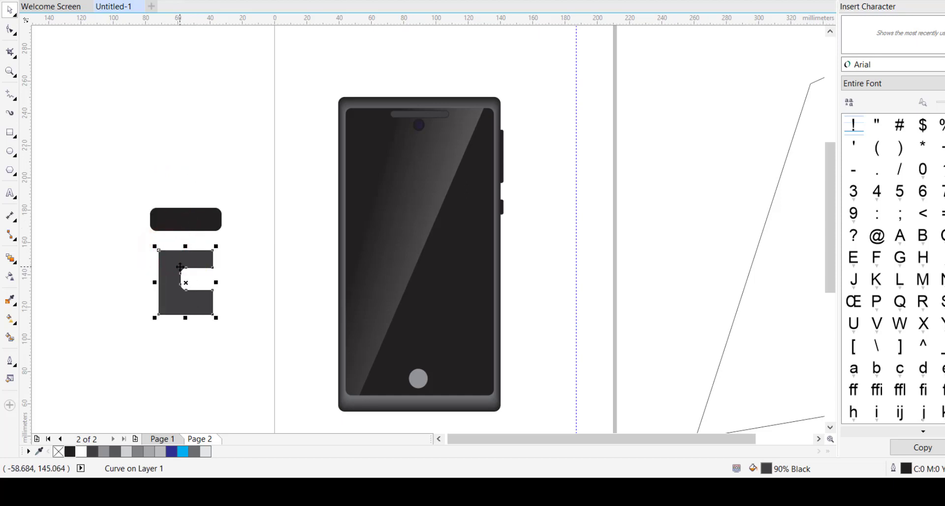
{"action": "key", "text": "ctrl+z"}
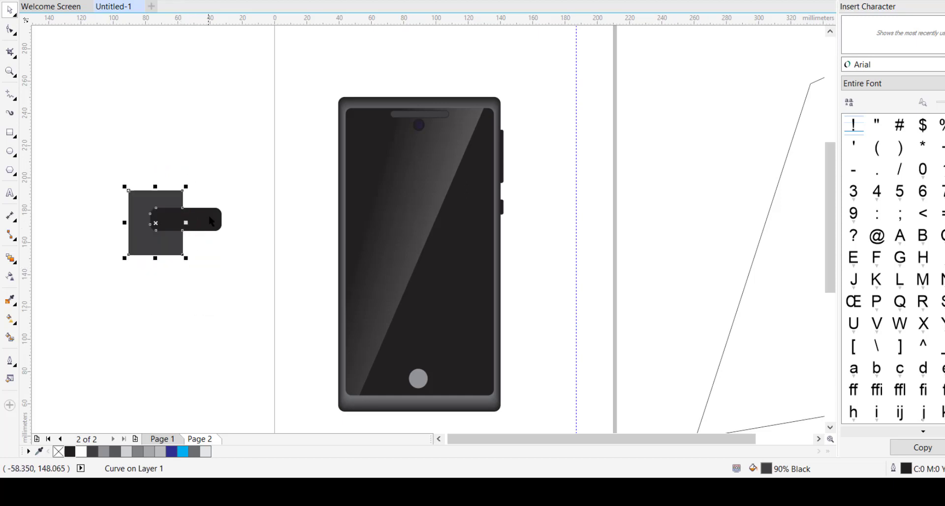
Step: Delete the trimmed dark grey shape behind the black rounded rectangle
{"action": "left_click_drag", "start_coordinate": [121, 161], "coordinate": [262, 315]}
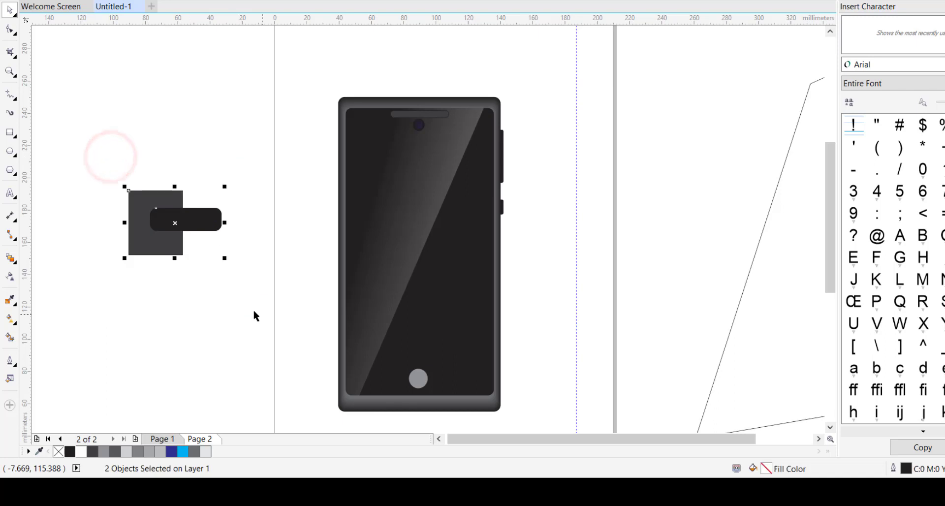
{"action": "left_click", "coordinate": [211, 285]}
{"action": "left_click", "coordinate": [161, 247]}
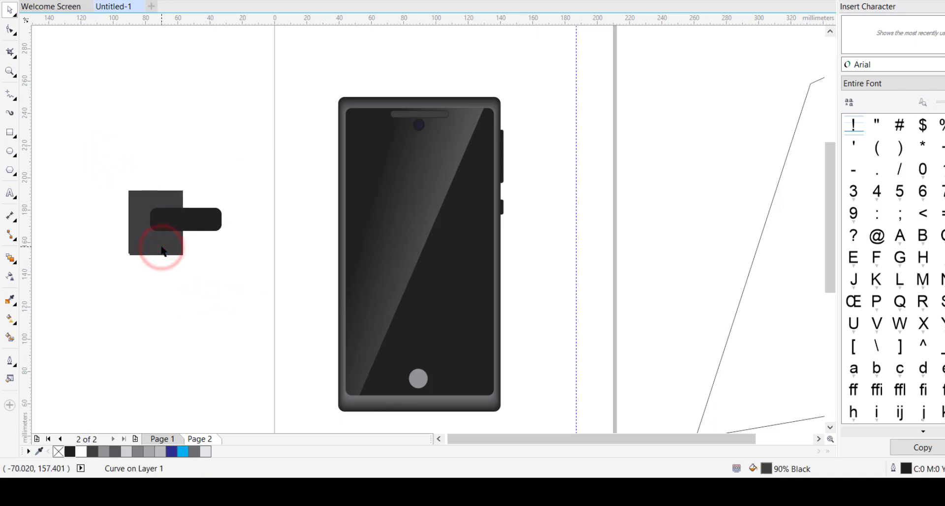
{"action": "key", "text": "Delete"}
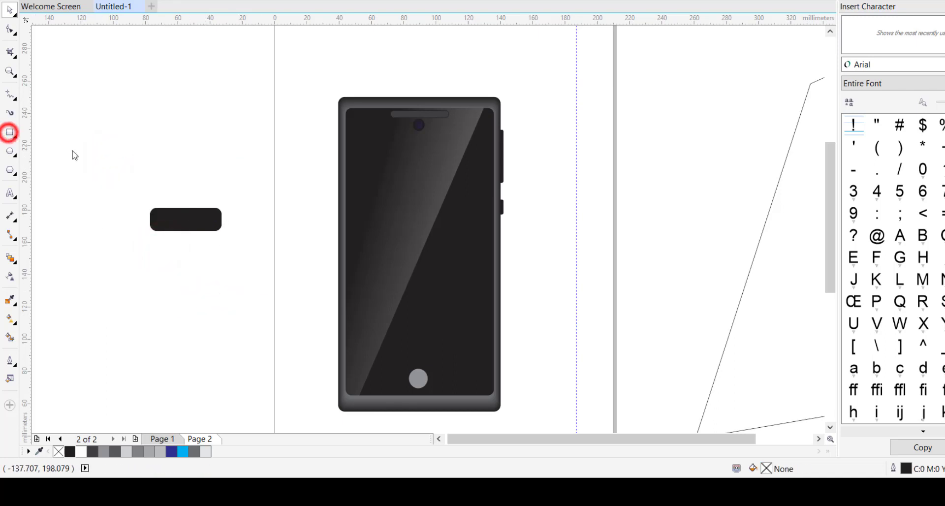
Step: Draw a new rectangle over the left part of the black rounded rectangle and fill it with 90% Black
{"action": "left_click_drag", "start_coordinate": [151, 195], "coordinate": [199, 248]}
{"action": "left_click_drag", "start_coordinate": [146, 222], "coordinate": [131, 223]}
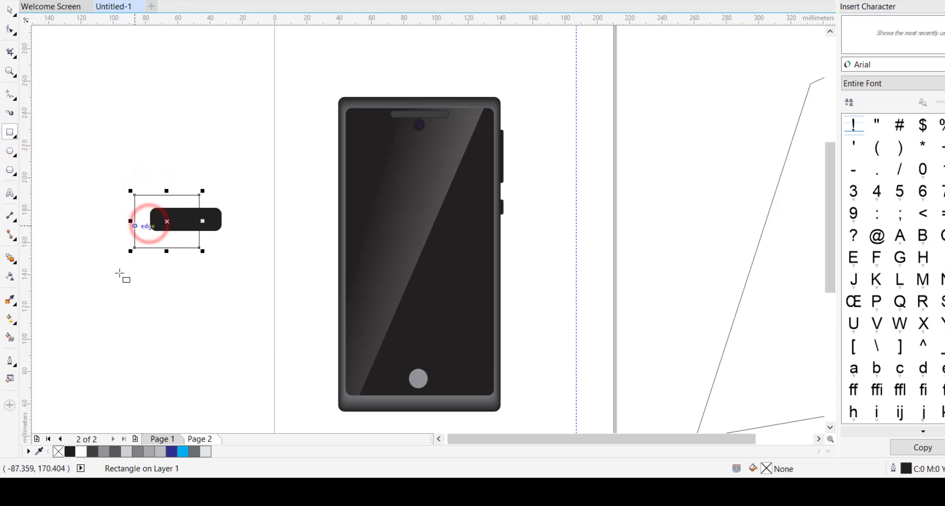
{"action": "left_click", "coordinate": [94, 452]}
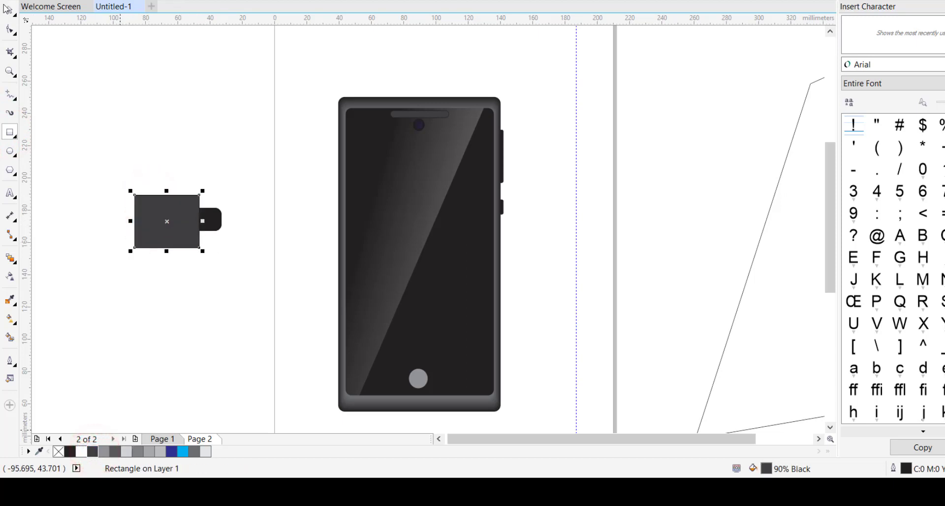
Step: Trim the black rounded rectangle with the dark grey rectangle and move the remaining black piece above the grey one
{"action": "left_click", "coordinate": [8, 13]}
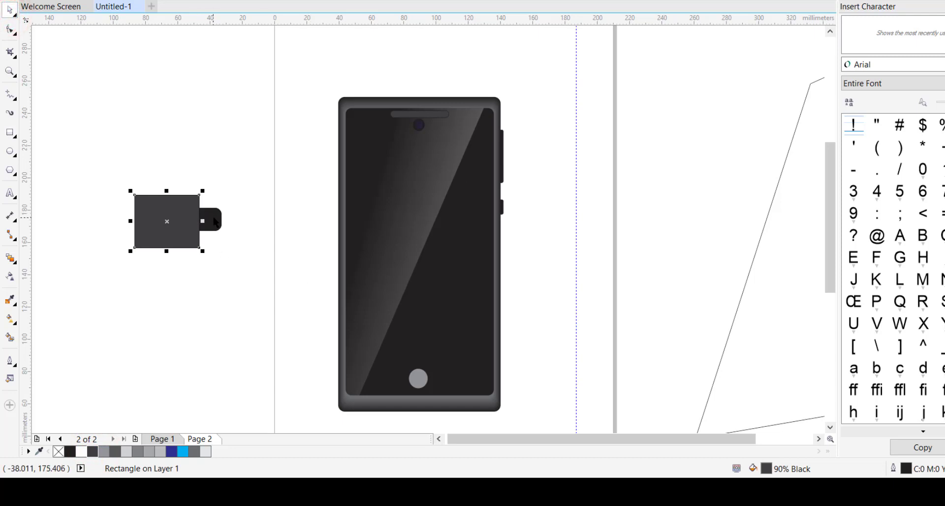
{"action": "left_click", "coordinate": [215, 223], "text": "shift"}
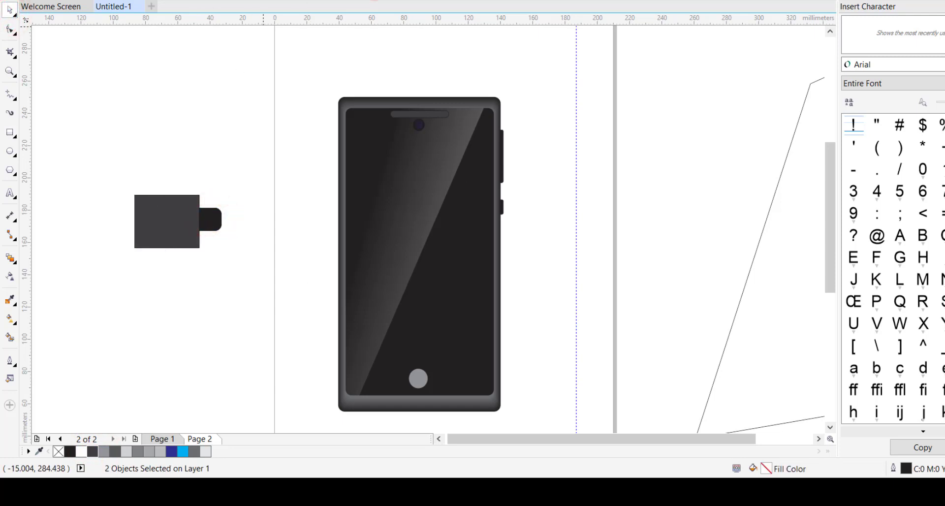
{"action": "left_click", "coordinate": [237, 214]}
{"action": "left_click_drag", "start_coordinate": [205, 218], "coordinate": [204, 153]}
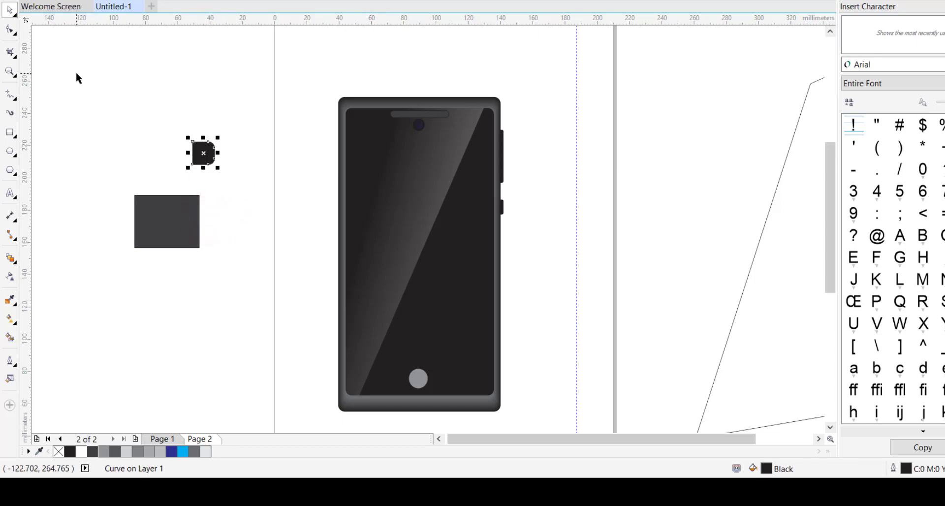
Step: Move the remaining black piece to the empty space beside the phone's upper-left corner
{"action": "right_click", "coordinate": [203, 153]}
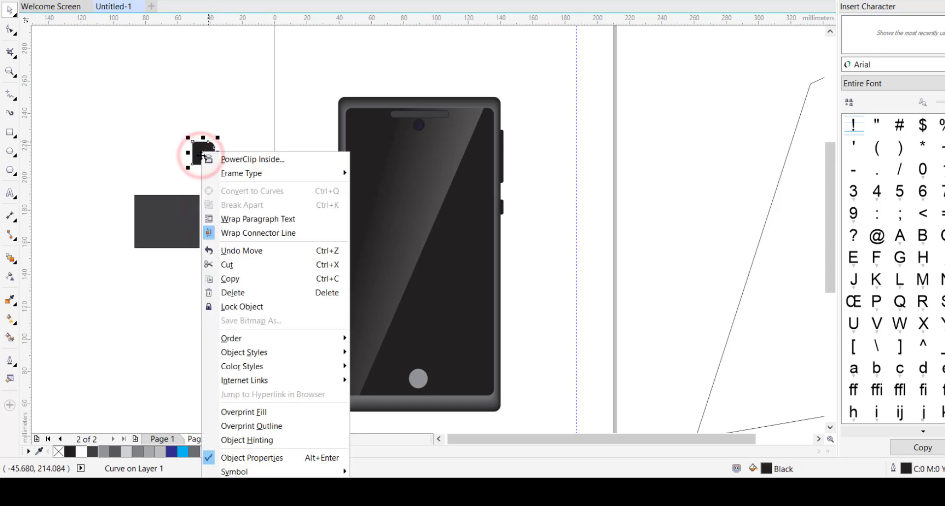
{"action": "mouse_move", "coordinate": [205, 175]}
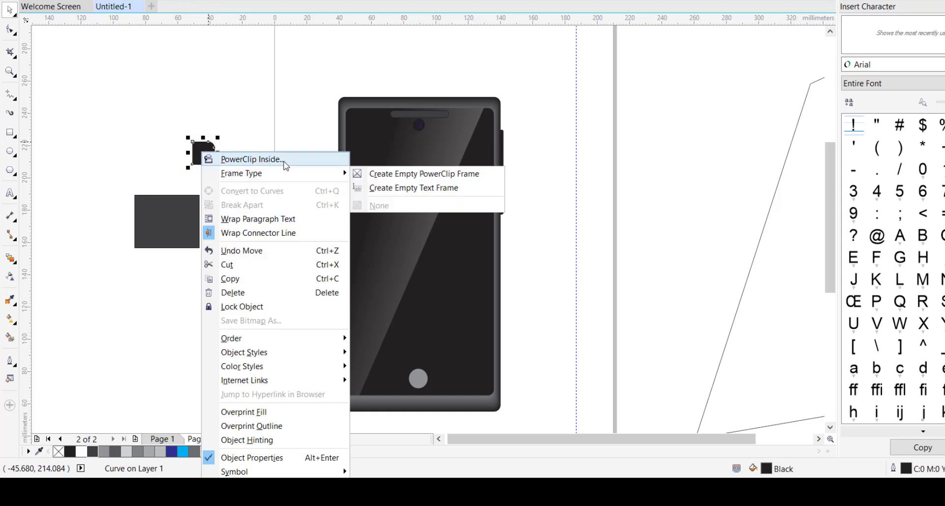
{"action": "left_click", "coordinate": [140, 167]}
{"action": "left_click_drag", "start_coordinate": [201, 148], "coordinate": [292, 122]}
{"action": "right_click", "coordinate": [293, 121]}
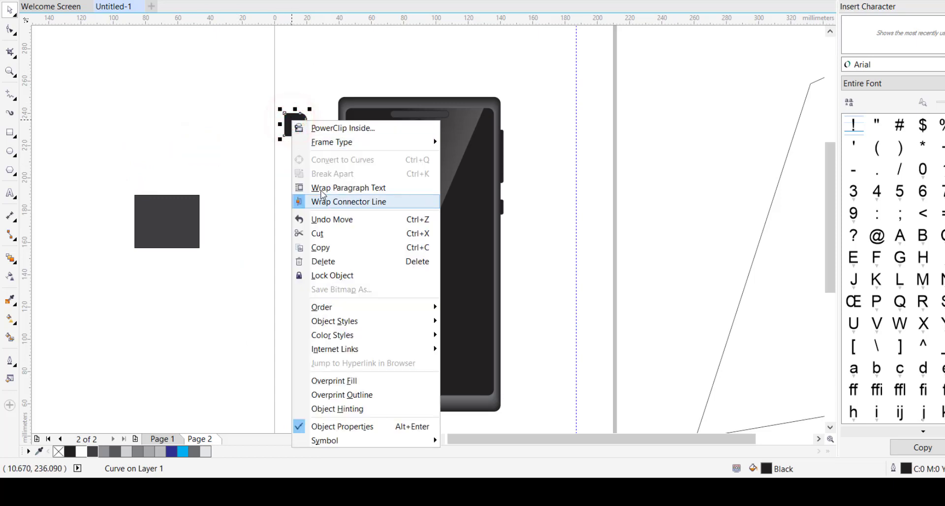
{"action": "left_click", "coordinate": [275, 102]}
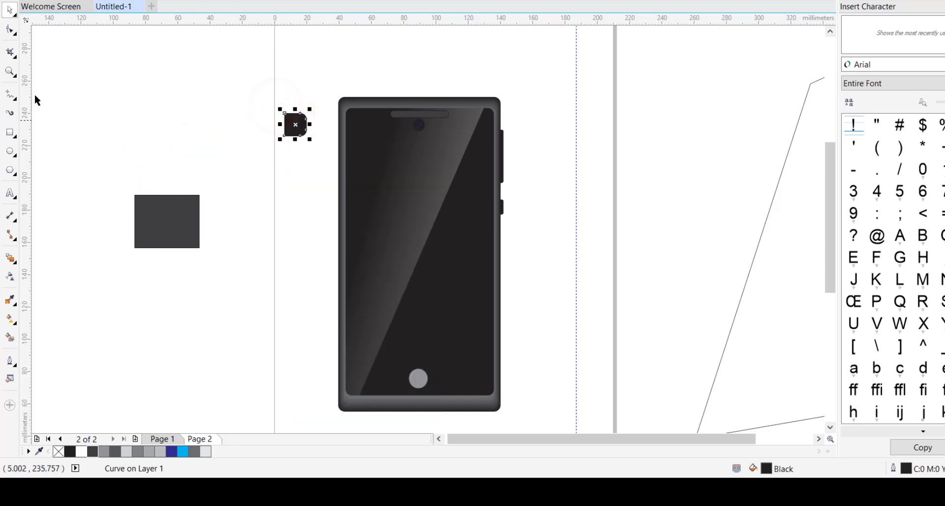
Step: Break the black piece's curve at its upper-left corner node with the Shape tool
{"action": "left_click", "coordinate": [10, 71]}
{"action": "left_click", "coordinate": [261, 99]}
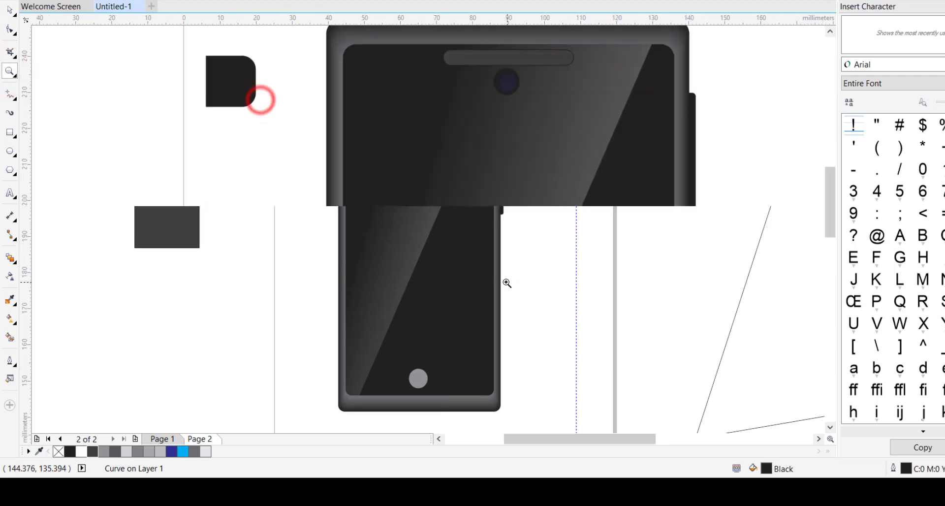
{"action": "left_click", "coordinate": [10, 9]}
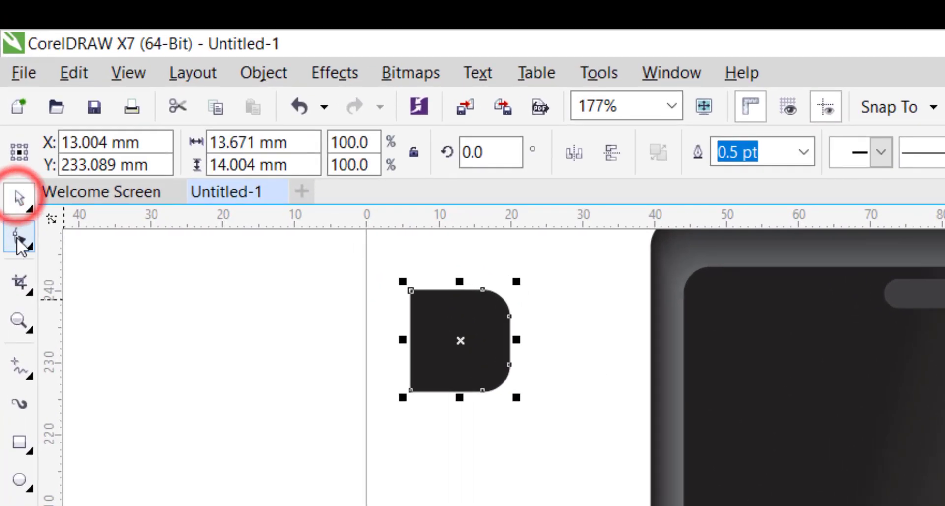
{"action": "left_click", "coordinate": [28, 246]}
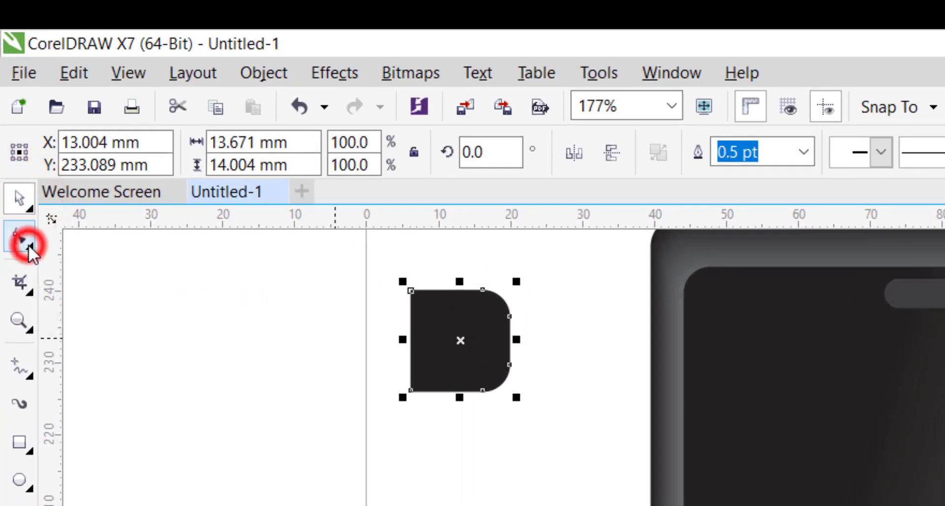
{"action": "left_click", "coordinate": [465, 355]}
{"action": "left_click", "coordinate": [15, 243]}
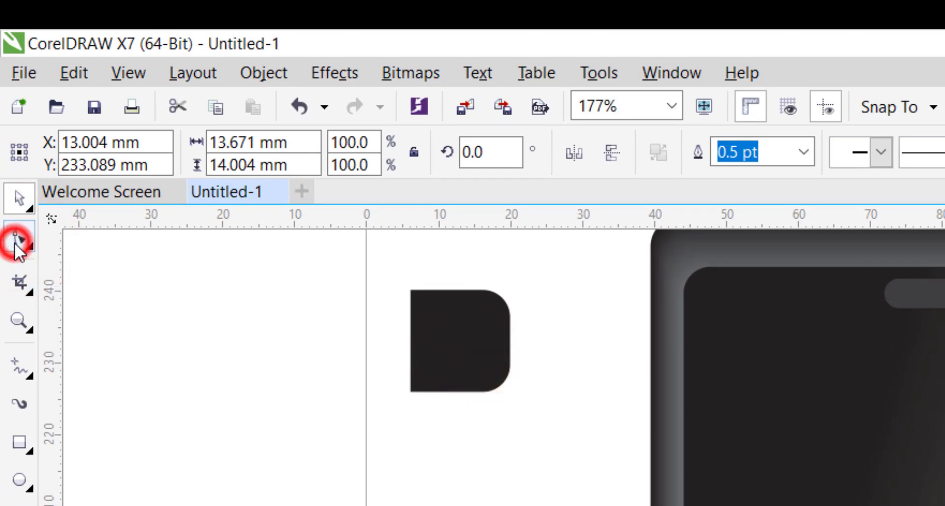
{"action": "left_click", "coordinate": [449, 363]}
{"action": "left_click", "coordinate": [445, 343]}
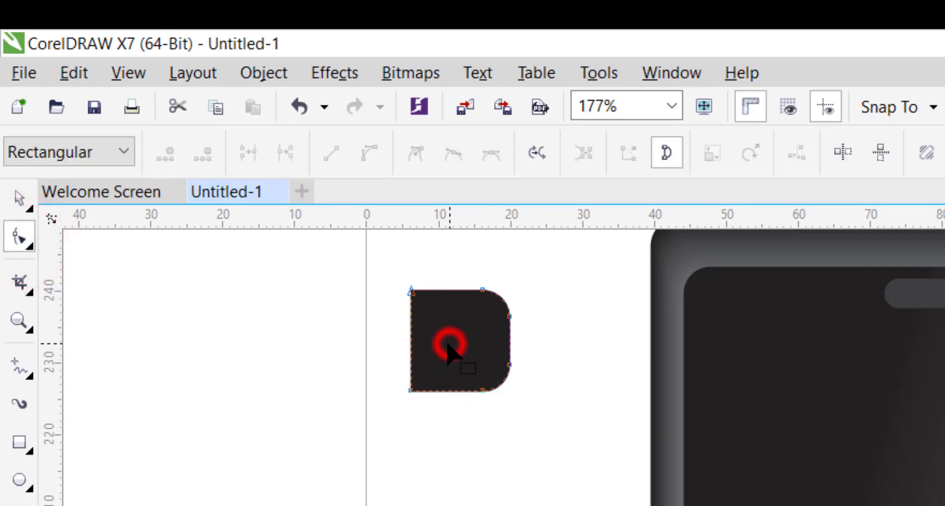
{"action": "left_click", "coordinate": [410, 292]}
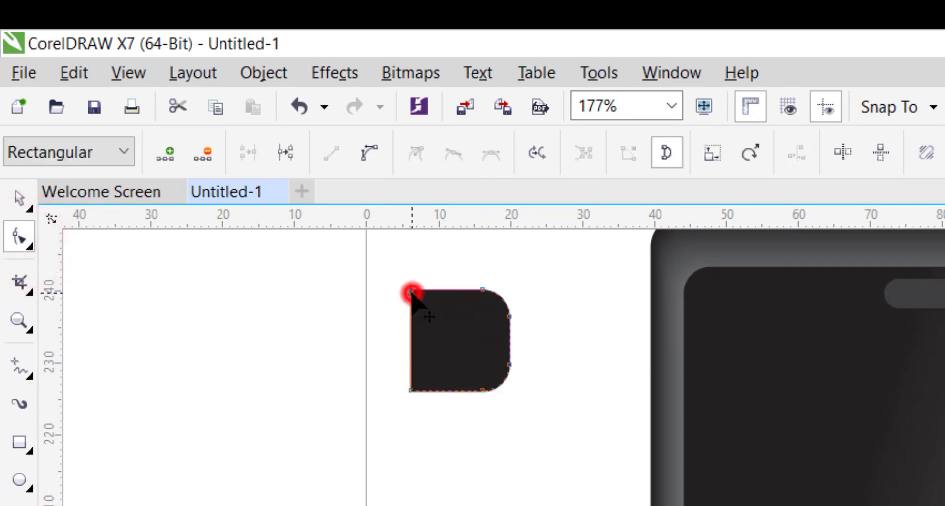
{"action": "left_click", "coordinate": [281, 154]}
Step: Pull the loose end node away from the broken corner and delete it to leave the outline's left side open
{"action": "left_click_drag", "start_coordinate": [402, 291], "coordinate": [283, 306]}
{"action": "key", "text": "ctrl+z"}
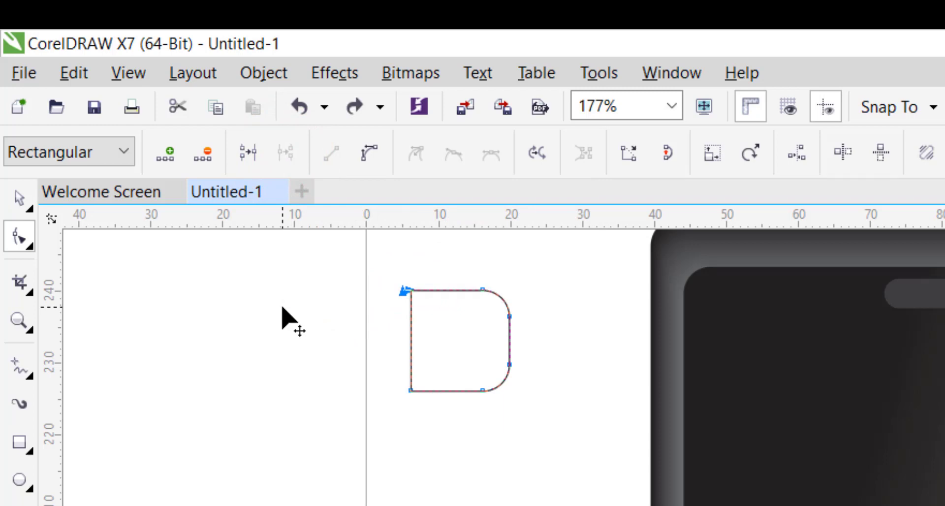
{"action": "left_click", "coordinate": [383, 376]}
{"action": "left_click_drag", "start_coordinate": [406, 293], "coordinate": [249, 334]}
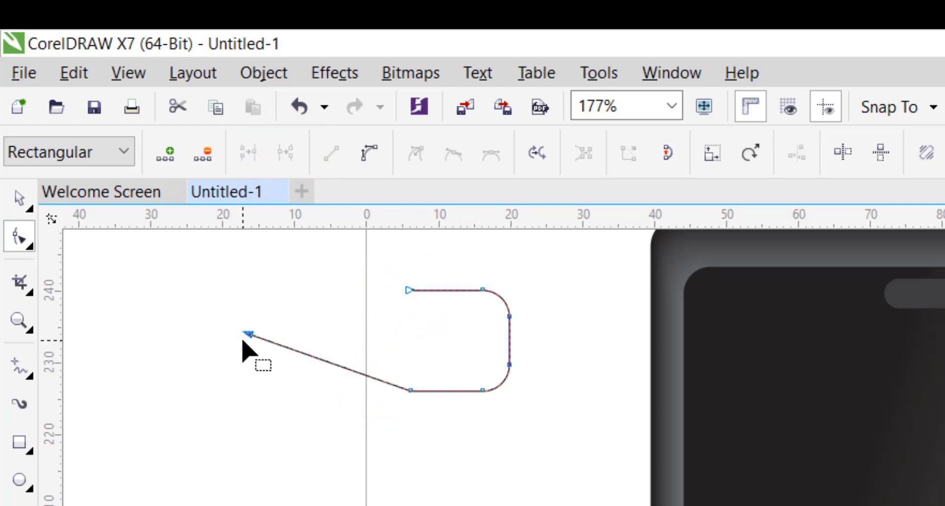
{"action": "left_click", "coordinate": [251, 335]}
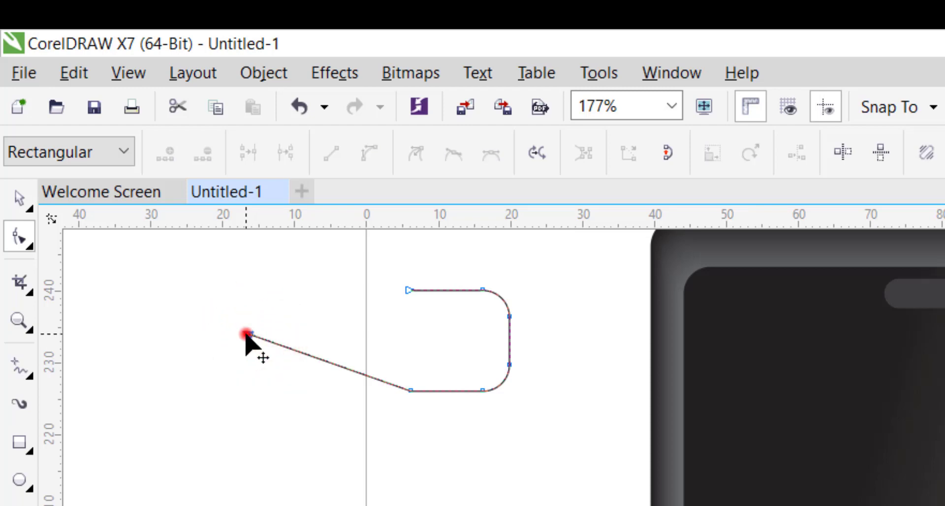
{"action": "double_click", "coordinate": [246, 335]}
{"action": "left_click", "coordinate": [17, 197]}
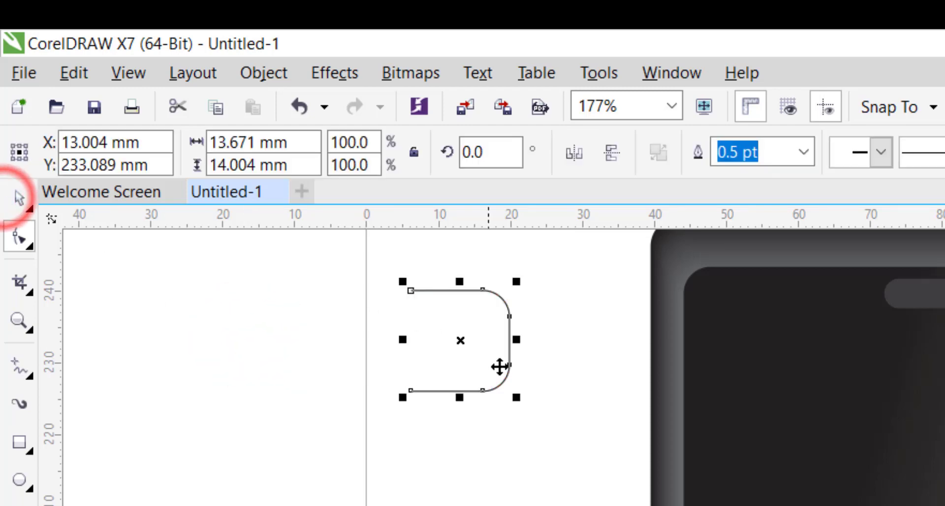
Step: Move the open outline to the right of the phone and place a copy on the lower screen, right of the home button
{"action": "left_click", "coordinate": [459, 342]}
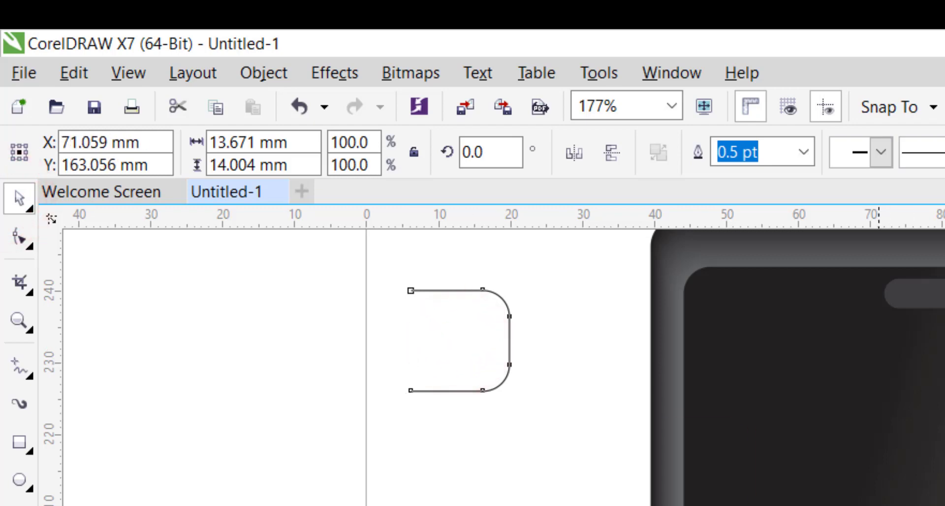
{"action": "left_click_drag", "start_coordinate": [879, 505], "coordinate": [944, 505]}
{"action": "left_click_drag", "start_coordinate": [787, 246], "coordinate": [790, 298]}
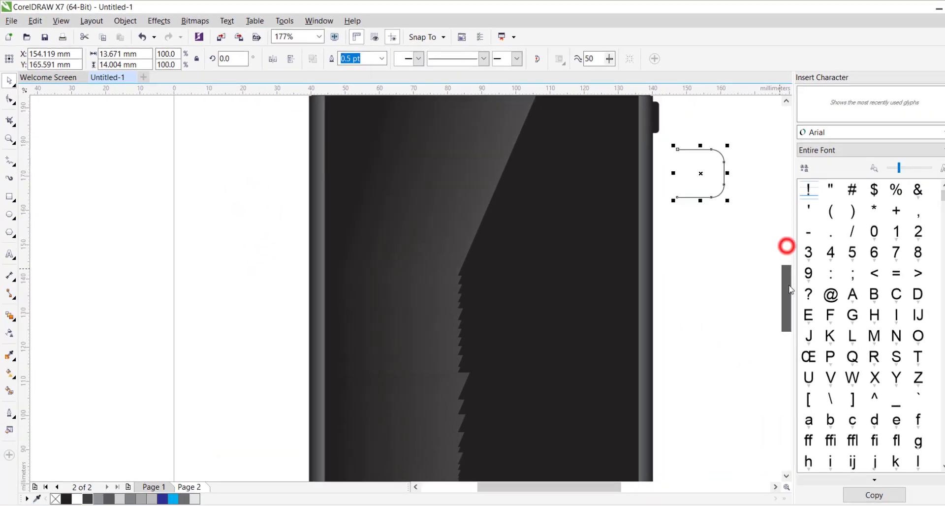
{"action": "left_click_drag", "start_coordinate": [698, 122], "coordinate": [573, 427]}
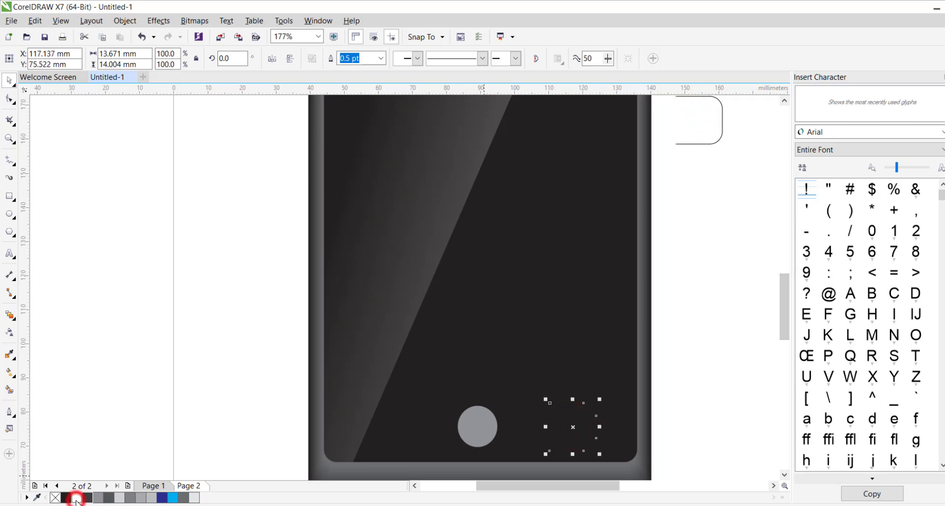
Step: Give the copied outline a white 1.5 pt line and scale it down to about 8.3 by 8.5 mm
{"action": "right_click", "coordinate": [77, 500]}
{"action": "left_click", "coordinate": [10, 414]}
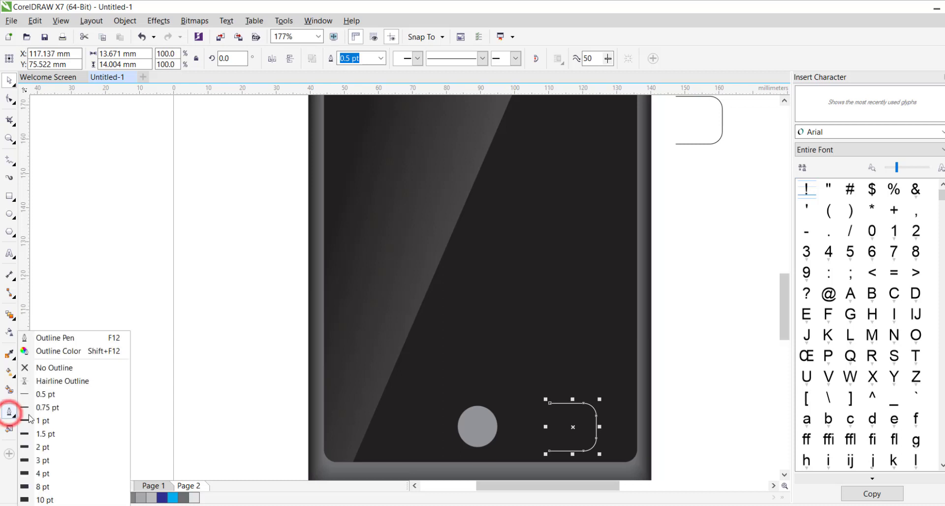
{"action": "left_click", "coordinate": [39, 435]}
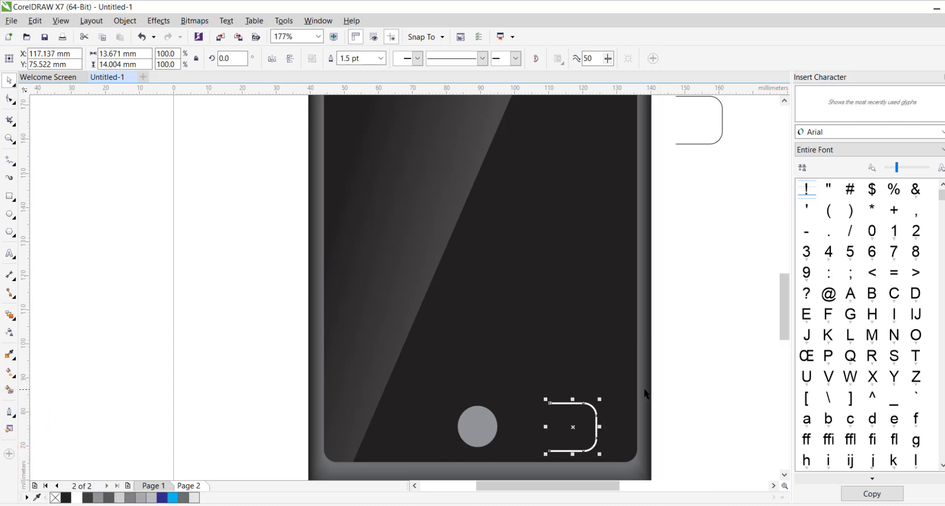
{"action": "left_click_drag", "start_coordinate": [601, 402], "coordinate": [564, 428]}
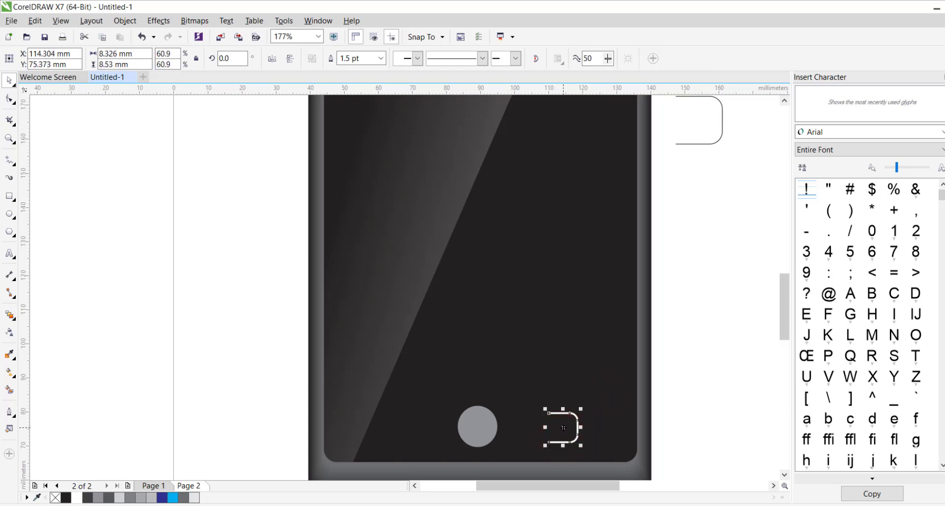
Step: Place two overlapping copies of the white outline left of the home button and mirror one horizontally to form a rounded rectangle
{"action": "left_click_drag", "start_coordinate": [400, 430], "coordinate": [361, 432]}
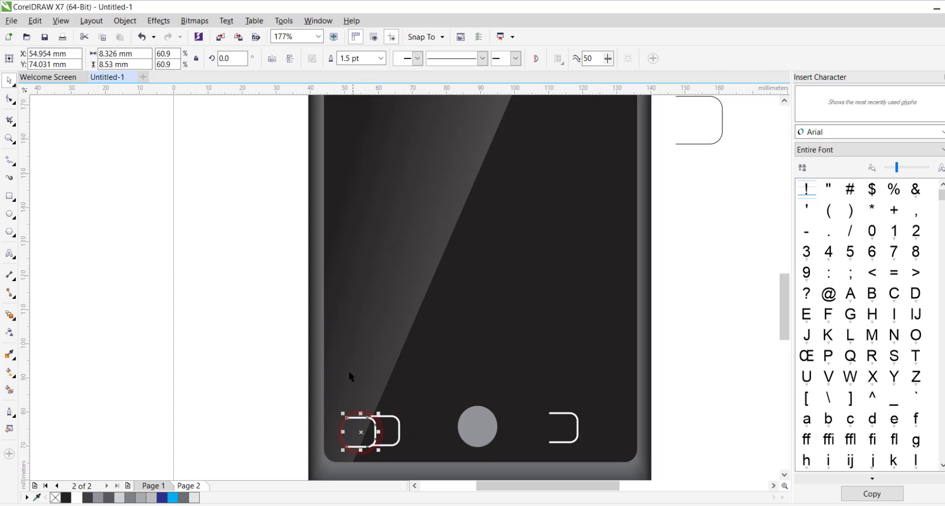
{"action": "left_click", "coordinate": [275, 59]}
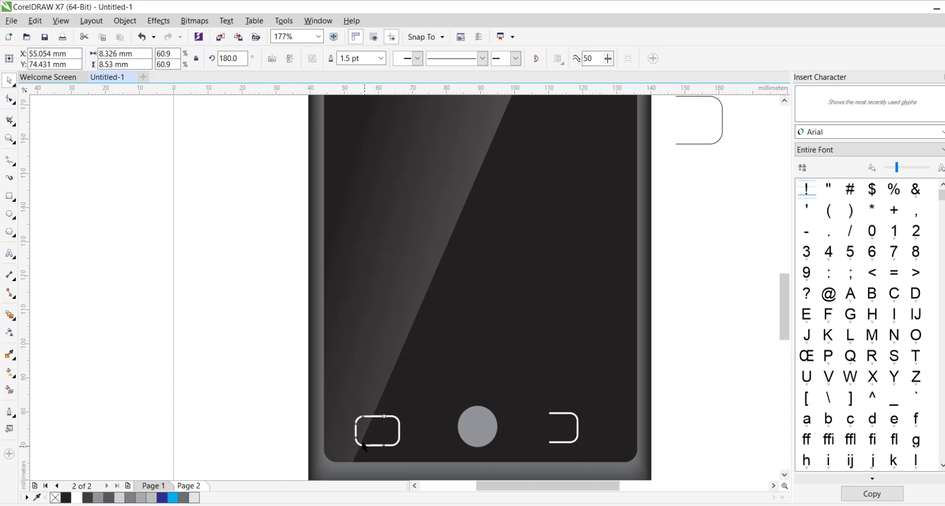
{"action": "left_click", "coordinate": [140, 370]}
Step: Scale the white icons together to about 51 mm overall width and centre them around the home button
{"action": "left_click", "coordinate": [9, 138]}
{"action": "right_click", "coordinate": [305, 272]}
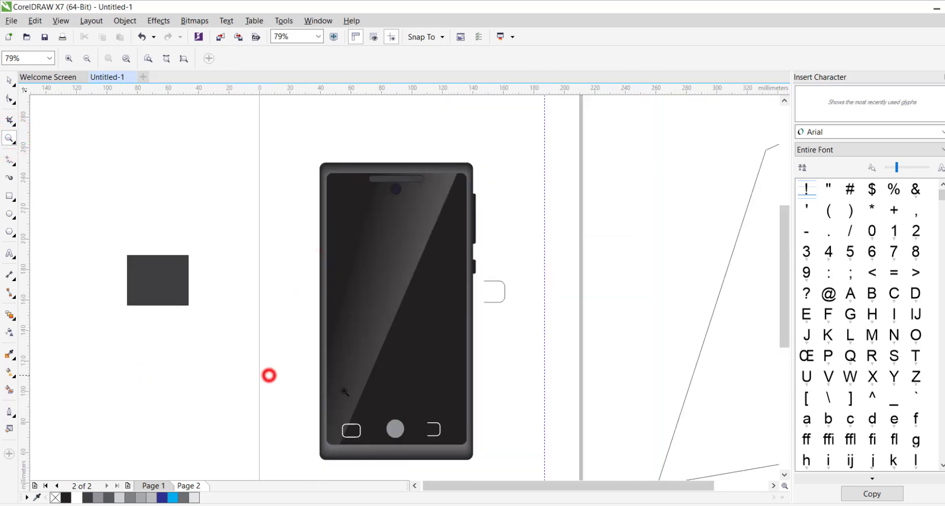
{"action": "left_click_drag", "start_coordinate": [345, 392], "coordinate": [525, 453]}
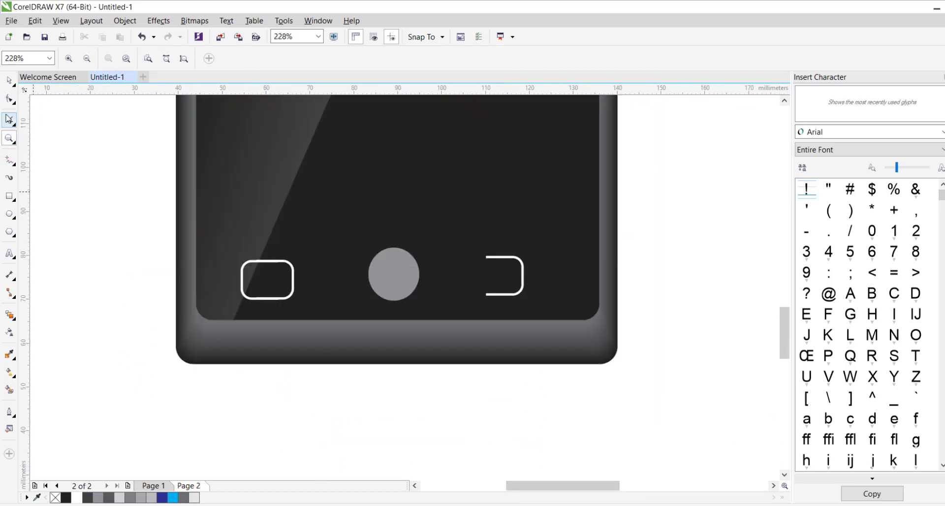
{"action": "left_click", "coordinate": [9, 82]}
{"action": "left_click_drag", "start_coordinate": [139, 246], "coordinate": [325, 319]}
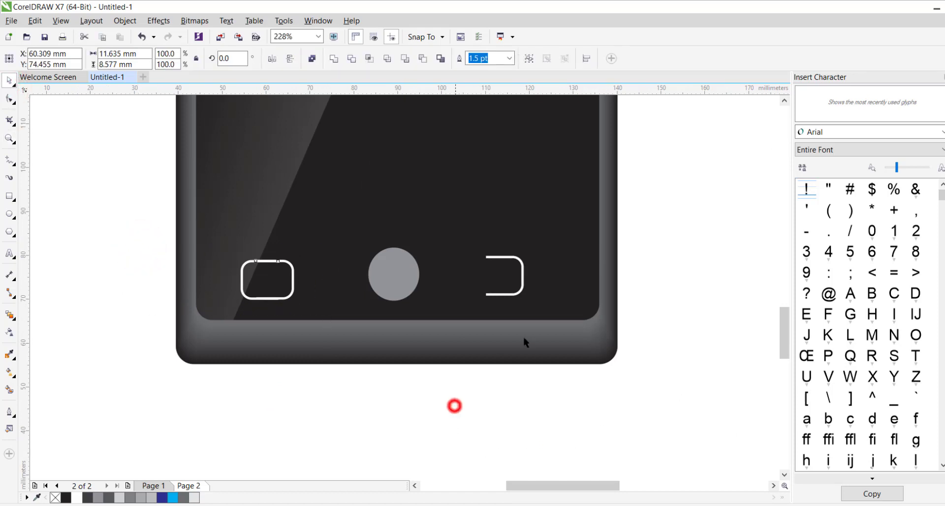
{"action": "left_click_drag", "start_coordinate": [455, 404], "coordinate": [470, 260]}
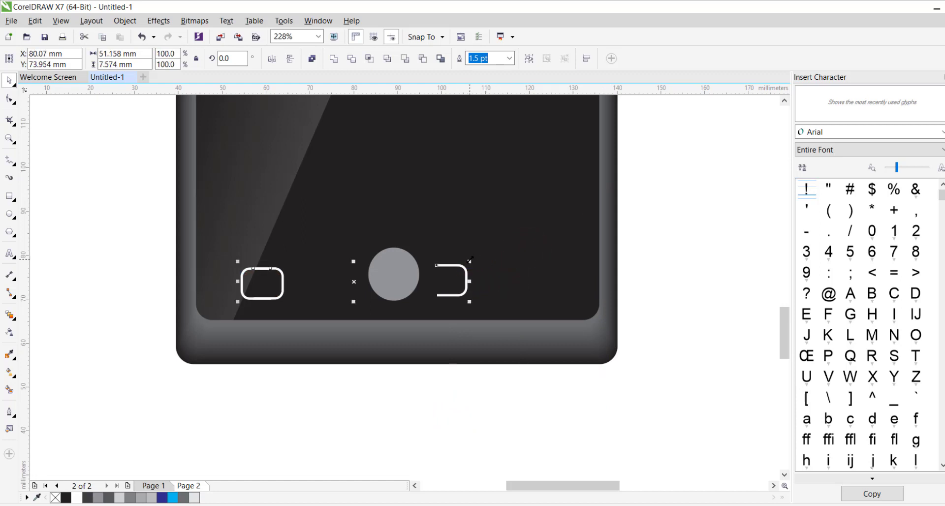
{"action": "left_click_drag", "start_coordinate": [354, 282], "coordinate": [389, 282]}
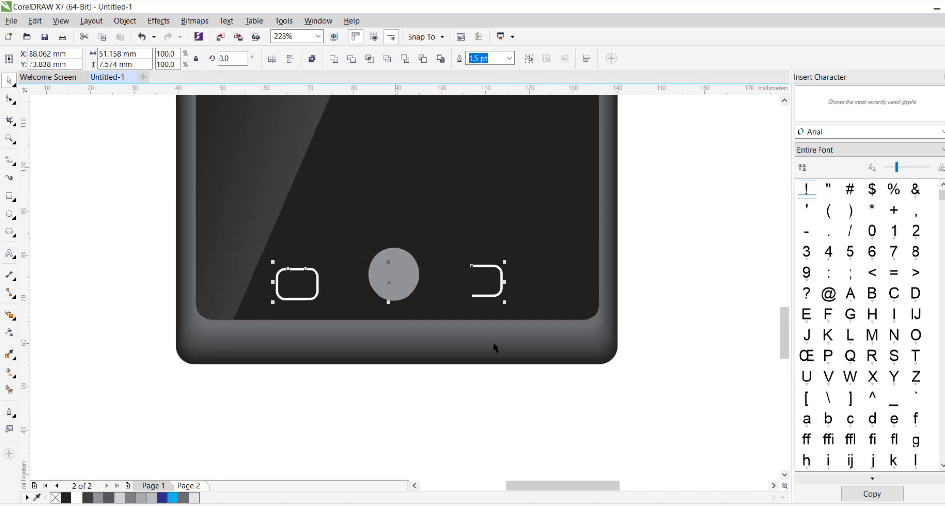
Step: Delete the spare open outline lying beside the phone's right edge
{"action": "left_click", "coordinate": [477, 416]}
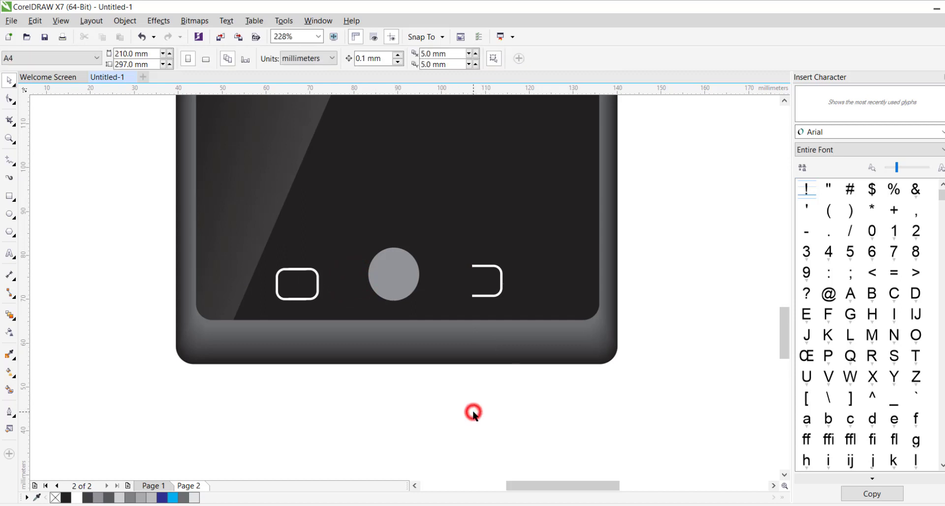
{"action": "left_click", "coordinate": [11, 141]}
{"action": "right_click", "coordinate": [144, 212]}
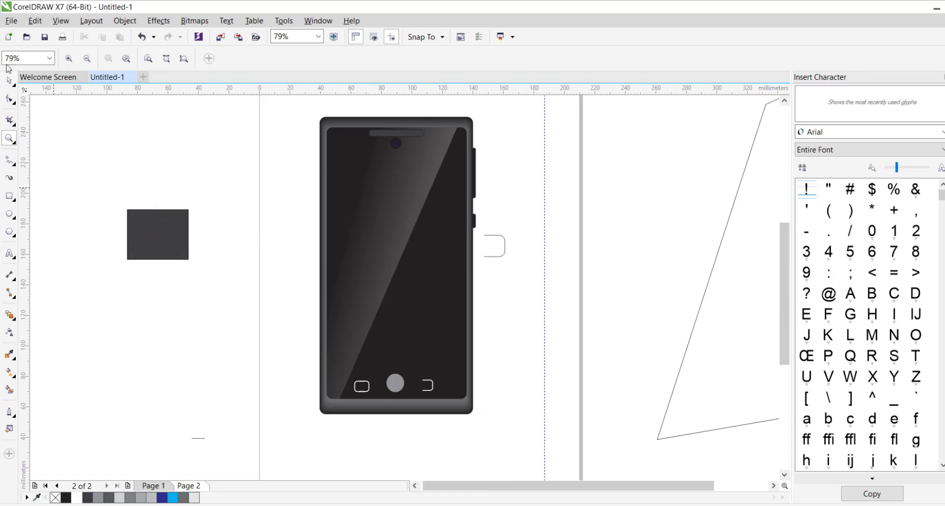
{"action": "left_click", "coordinate": [9, 81]}
{"action": "left_click", "coordinate": [221, 294]}
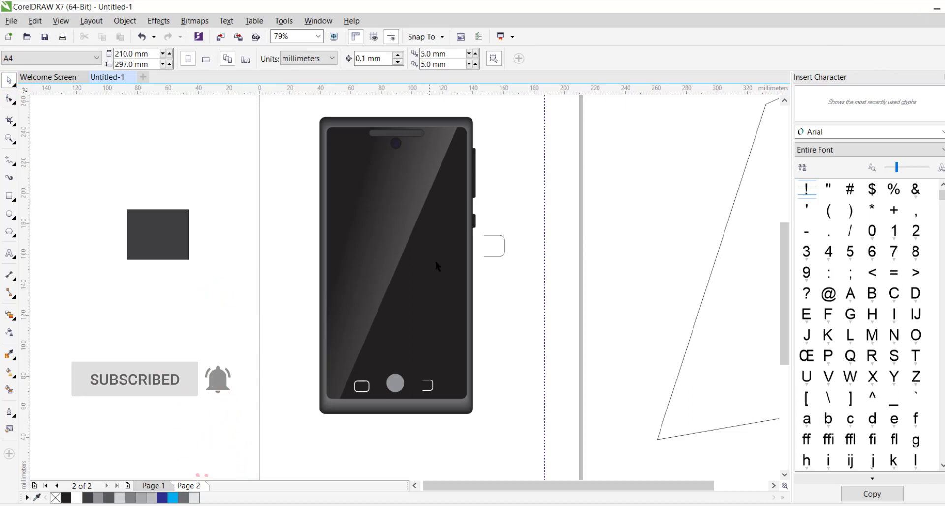
{"action": "left_click", "coordinate": [494, 250]}
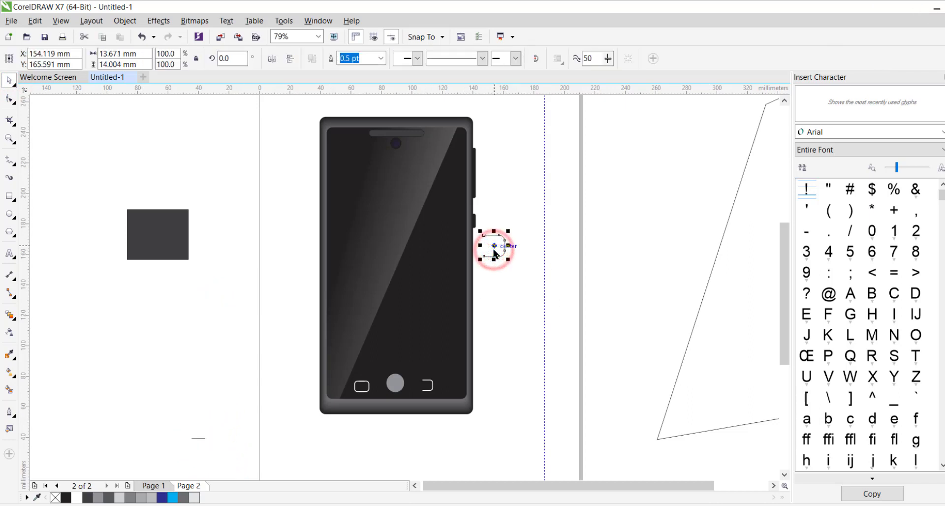
{"action": "key", "text": "Delete"}
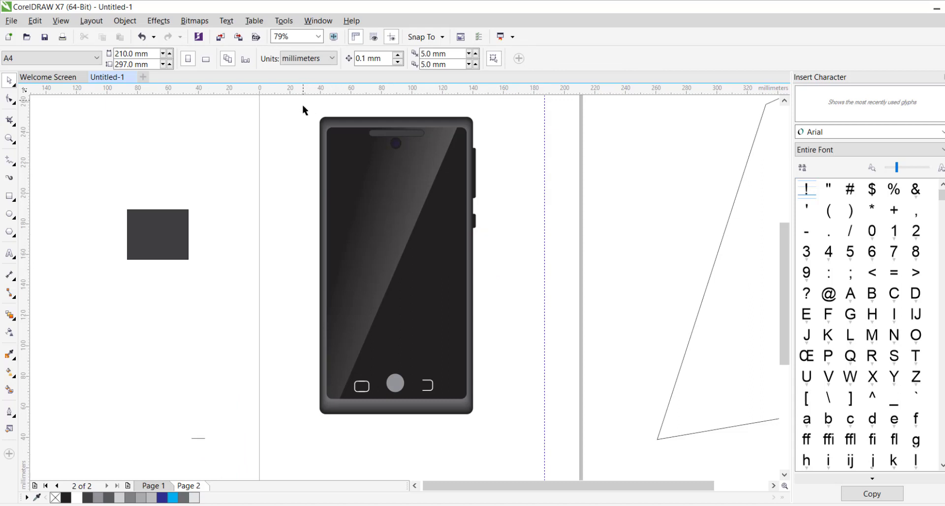
Step: Place a copy of the complete phone to the right of the original and delete the dashed vertical guideline crossing the copy
{"action": "left_click_drag", "start_coordinate": [302, 105], "coordinate": [499, 422]}
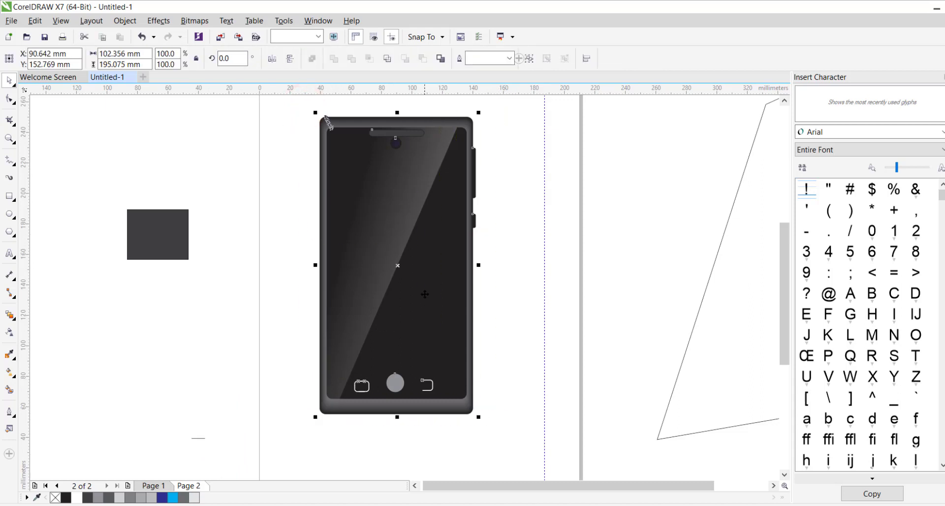
{"action": "left_click_drag", "start_coordinate": [425, 294], "coordinate": [612, 296]}
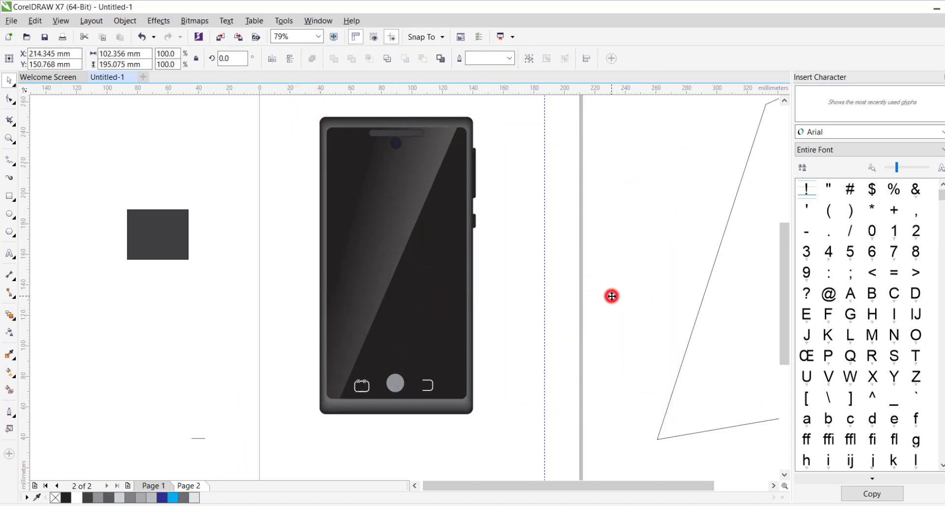
{"action": "left_click", "coordinate": [687, 184]}
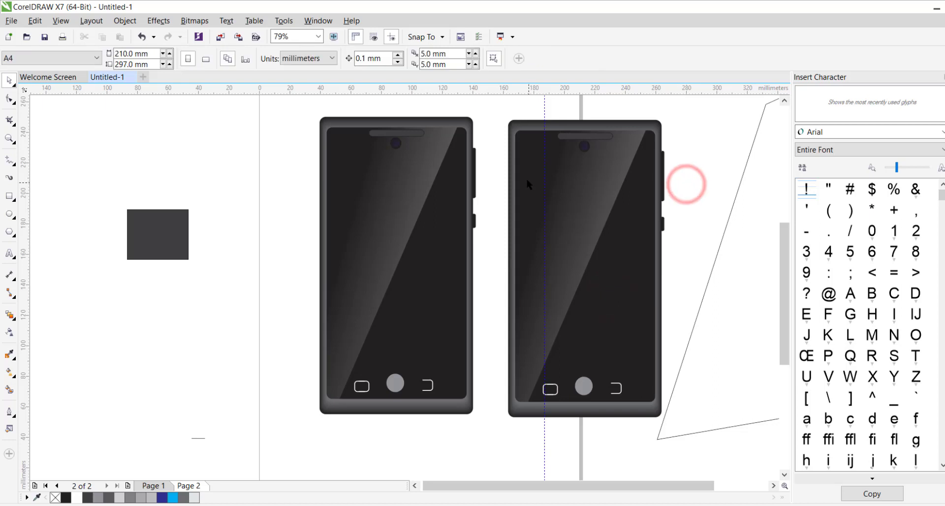
{"action": "left_click", "coordinate": [545, 108]}
{"action": "key", "text": "Delete"}
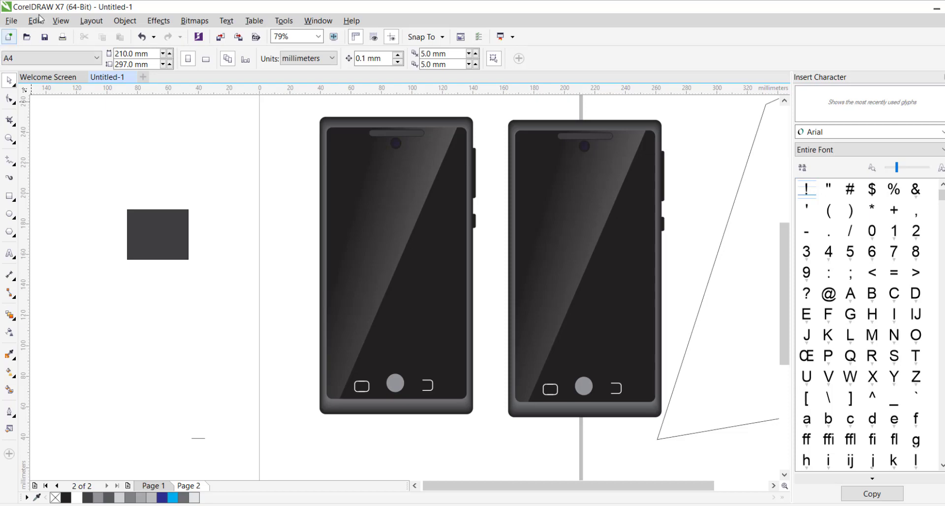
{"action": "left_click", "coordinate": [13, 21]}
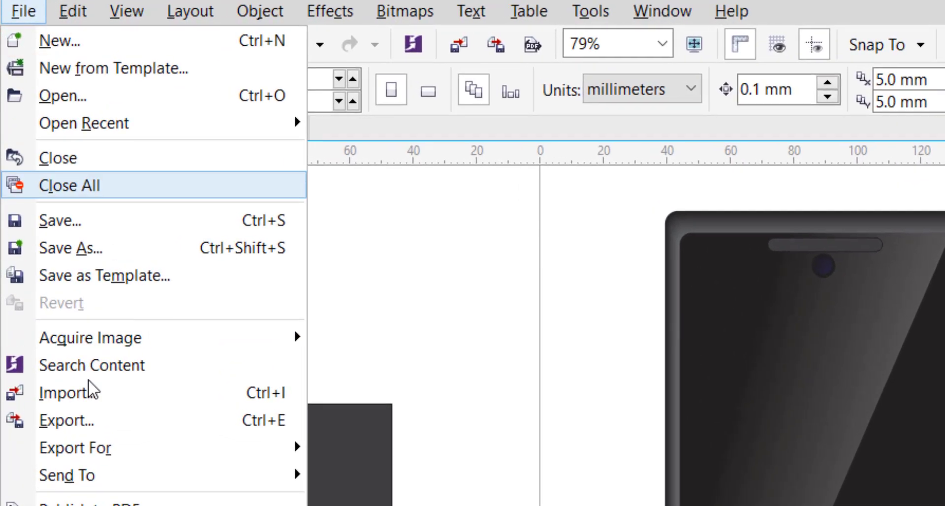
{"action": "left_click", "coordinate": [38, 204]}
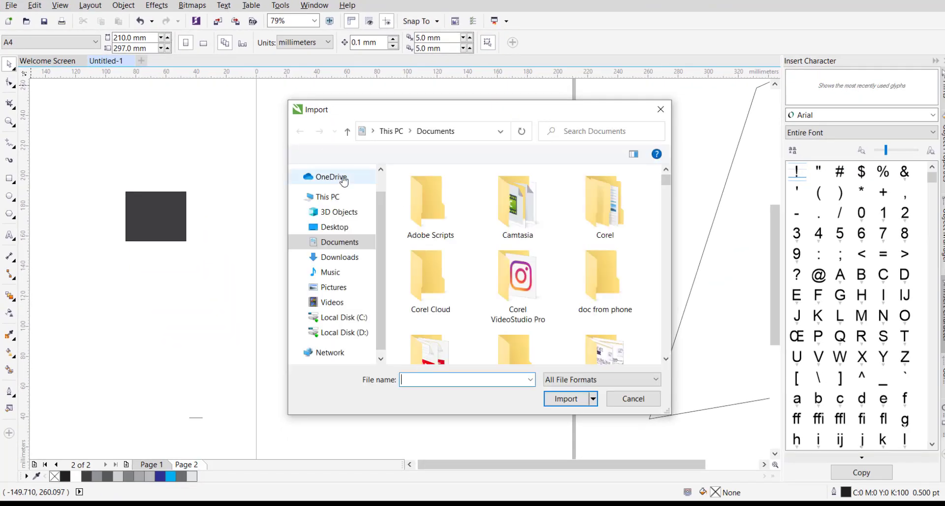
{"action": "left_click", "coordinate": [334, 227]}
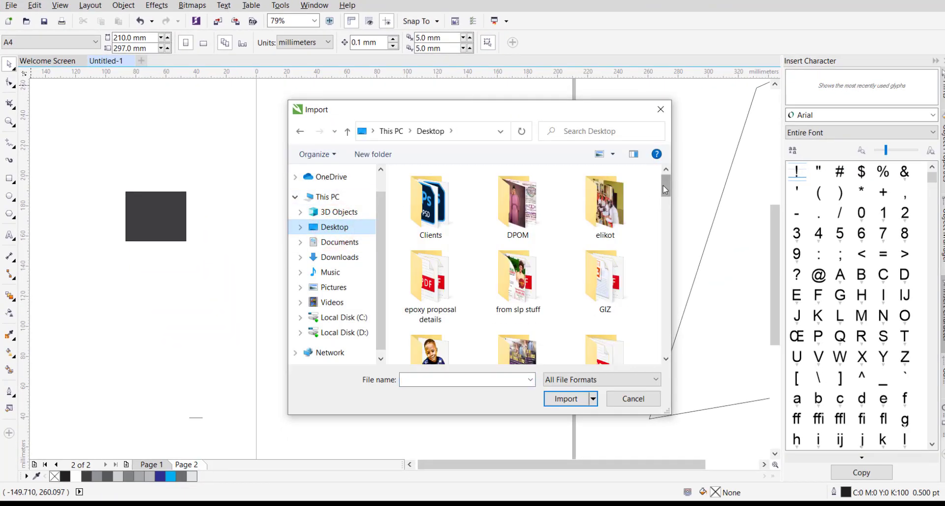
{"action": "left_click_drag", "start_coordinate": [663, 204], "coordinate": [664, 349]}
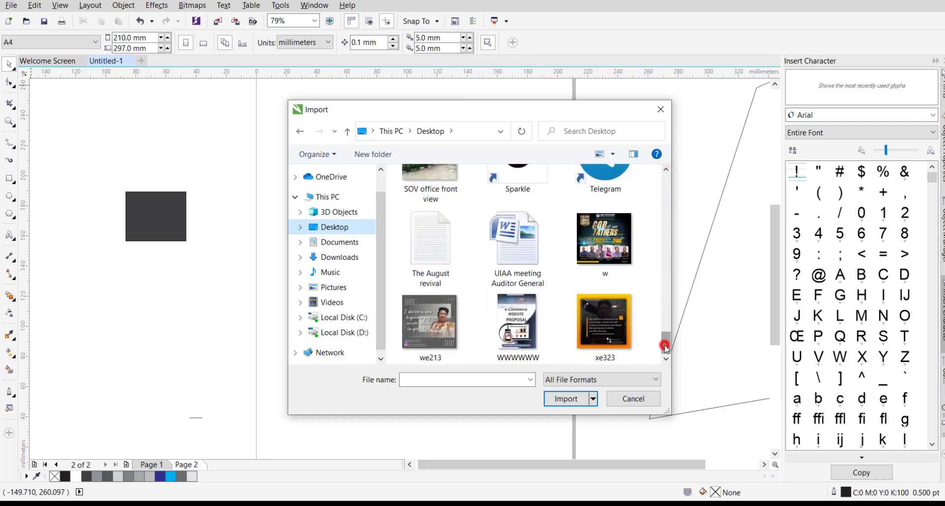
{"action": "scroll", "coordinate": [665, 347], "scroll_direction": "up", "scroll_amount": 10}
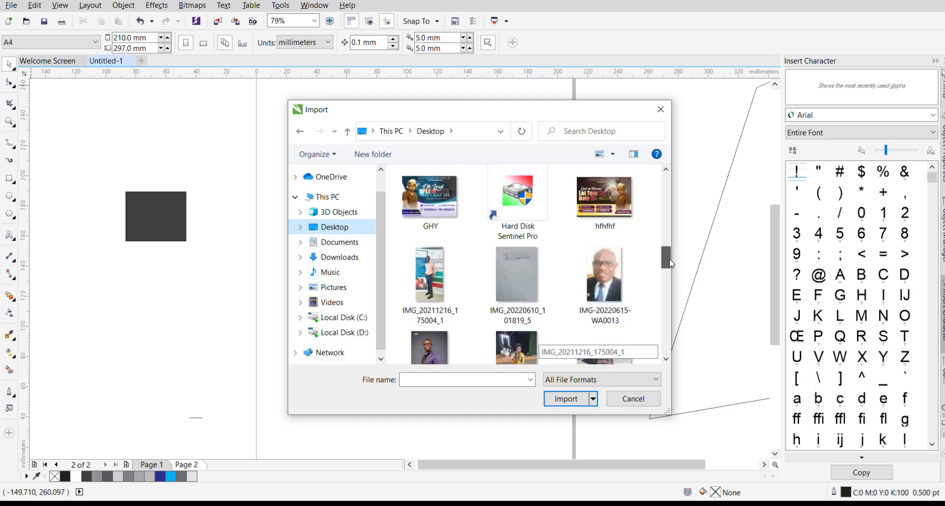
{"action": "left_click_drag", "start_coordinate": [671, 262], "coordinate": [658, 331]}
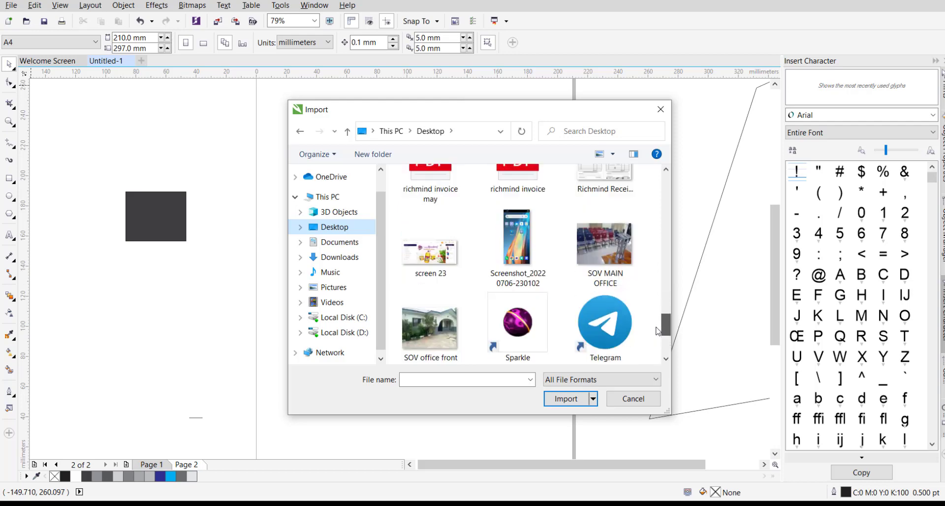
{"action": "left_click", "coordinate": [518, 240]}
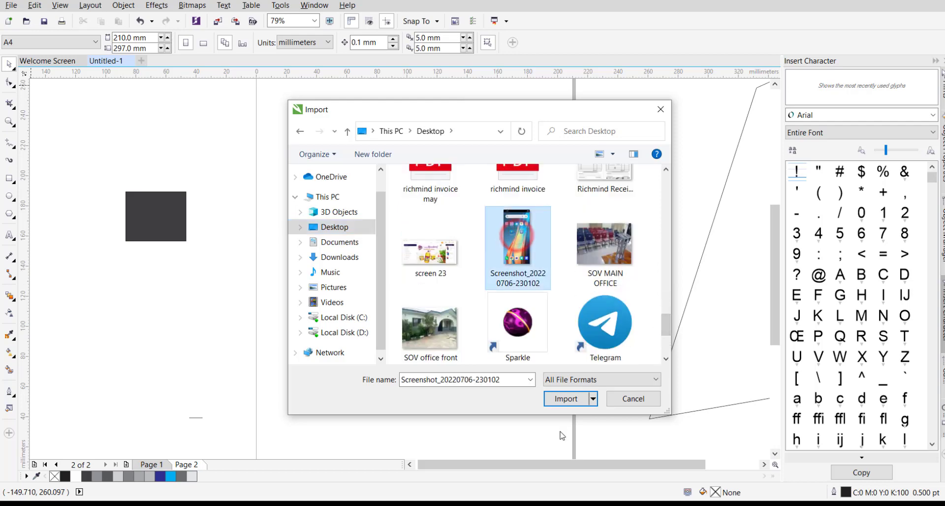
{"action": "left_click", "coordinate": [562, 399]}
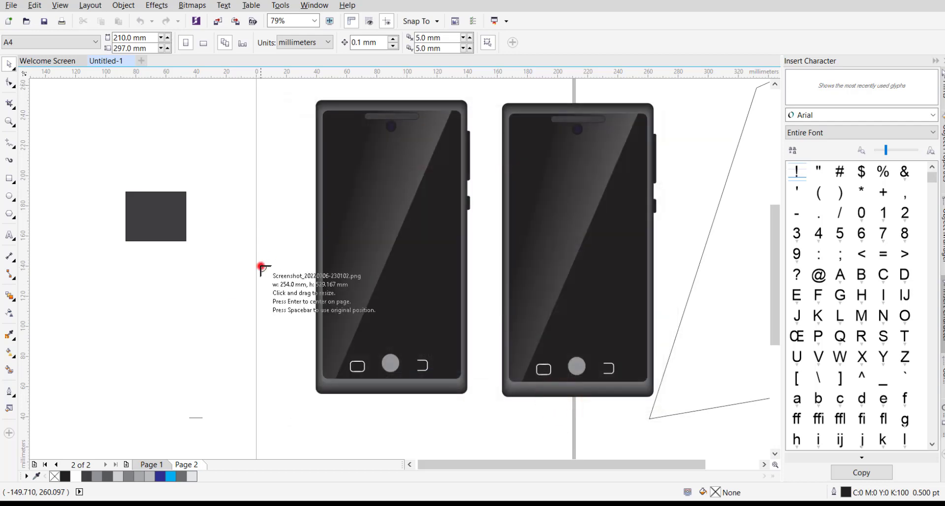
{"action": "left_click", "coordinate": [260, 268]}
Step: Scale the imported screenshot down to 79.6 % and move it to the left, clear of the second phone
{"action": "left_click_drag", "start_coordinate": [389, 363], "coordinate": [297, 297]}
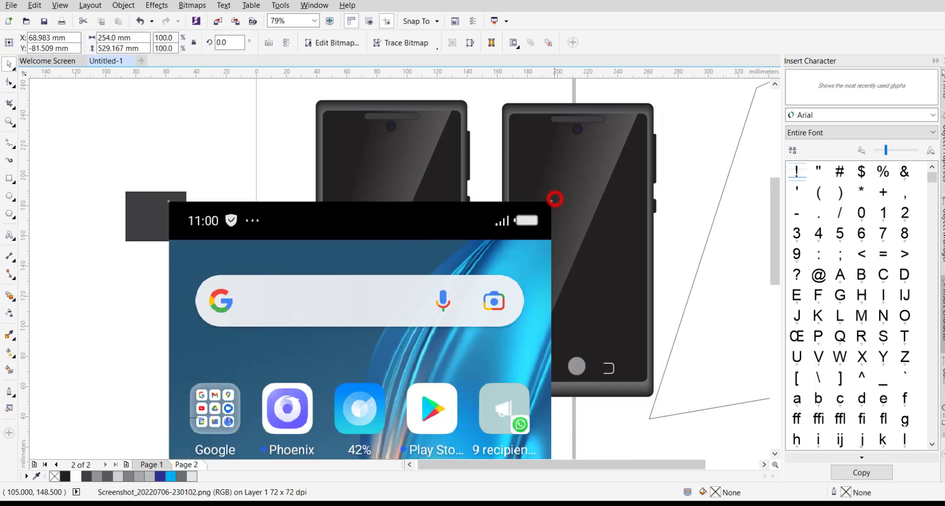
{"action": "left_click_drag", "start_coordinate": [552, 200], "coordinate": [363, 316]}
{"action": "left_click_drag", "start_coordinate": [415, 289], "coordinate": [517, 223]}
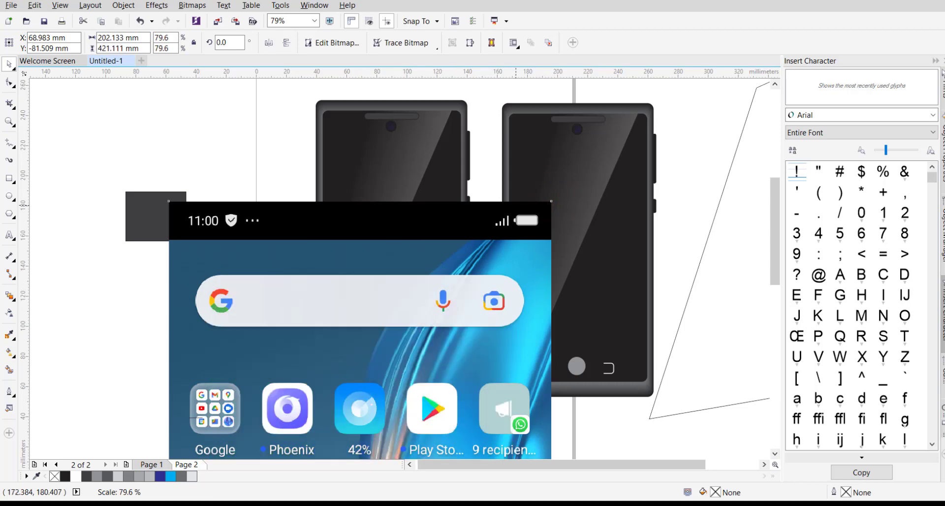
{"action": "left_click_drag", "start_coordinate": [359, 365], "coordinate": [257, 279]}
Step: PowerClip the imported screenshot inside the dark screen shape of the second phone
{"action": "left_click", "coordinate": [604, 330]}
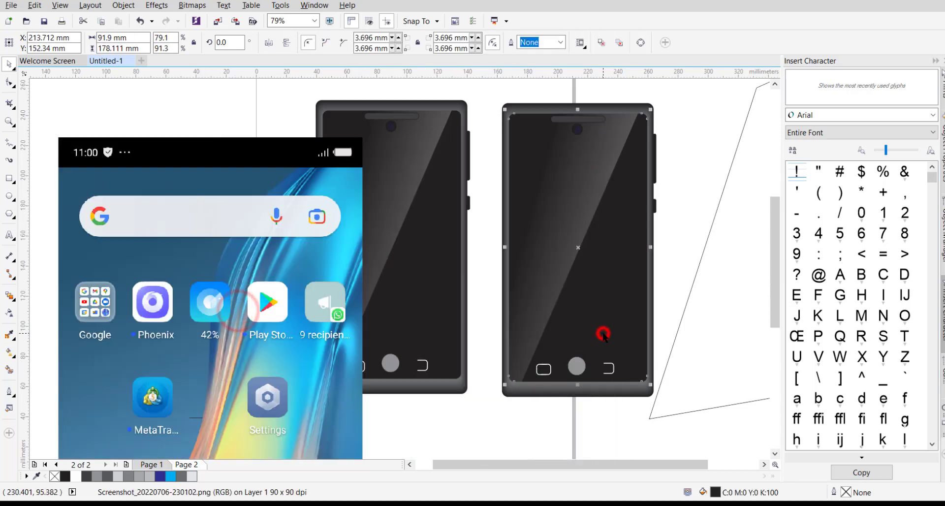
{"action": "left_click", "coordinate": [274, 338]}
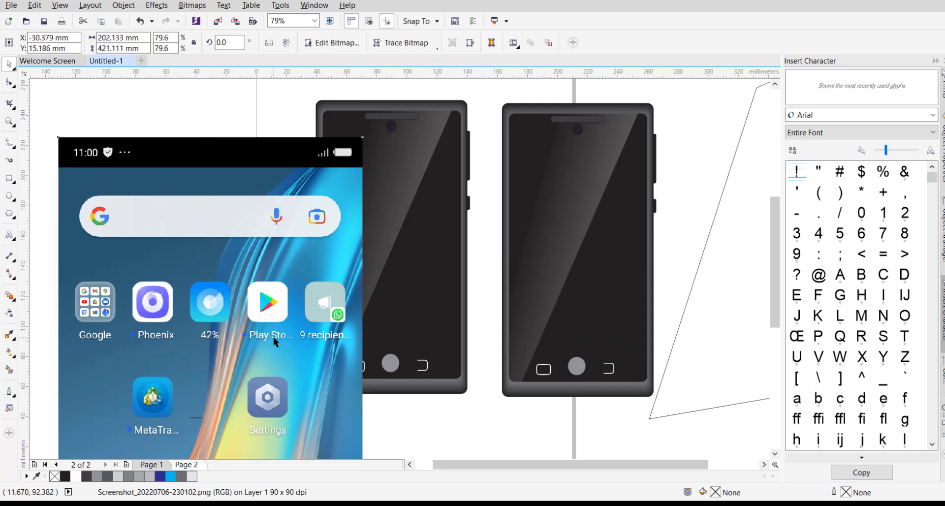
{"action": "left_click_drag", "start_coordinate": [273, 337], "coordinate": [620, 284]}
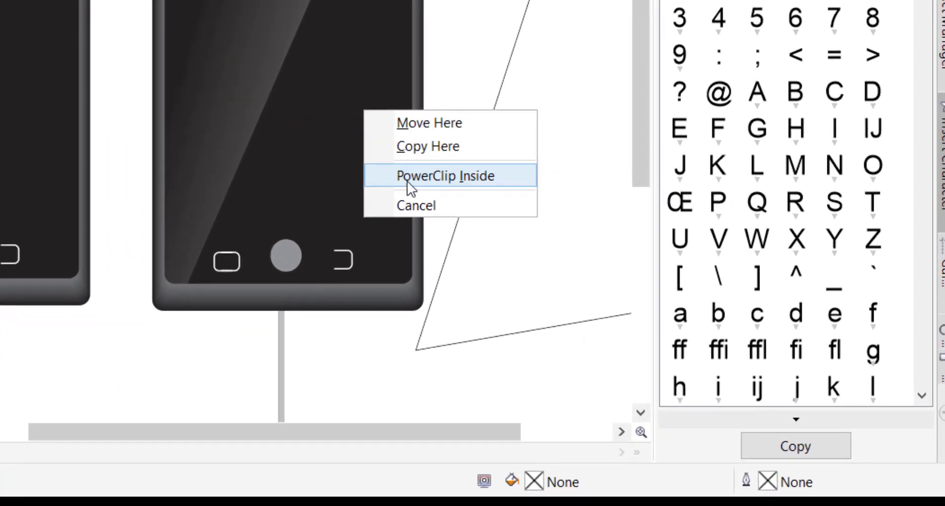
{"action": "left_click", "coordinate": [407, 177]}
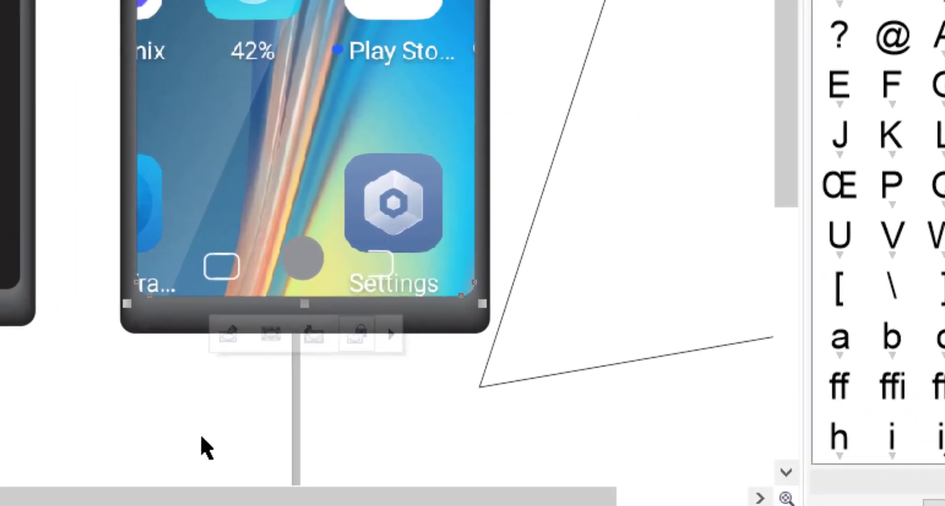
Step: Scale the clipped screenshot down to the screen's width and move it up so it fills the second phone's screen
{"action": "left_click", "coordinate": [275, 338]}
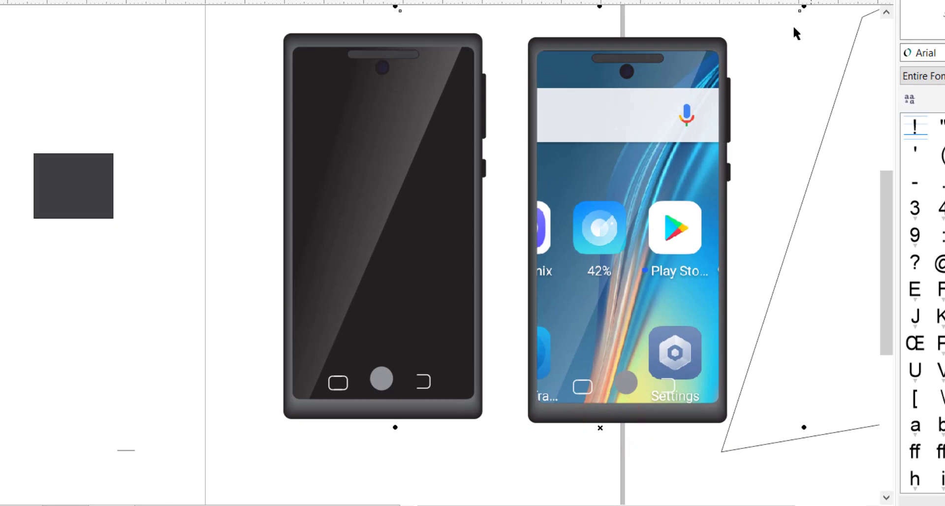
{"action": "left_click_drag", "start_coordinate": [806, 7], "coordinate": [747, 121]}
{"action": "left_click_drag", "start_coordinate": [645, 310], "coordinate": [702, 224]}
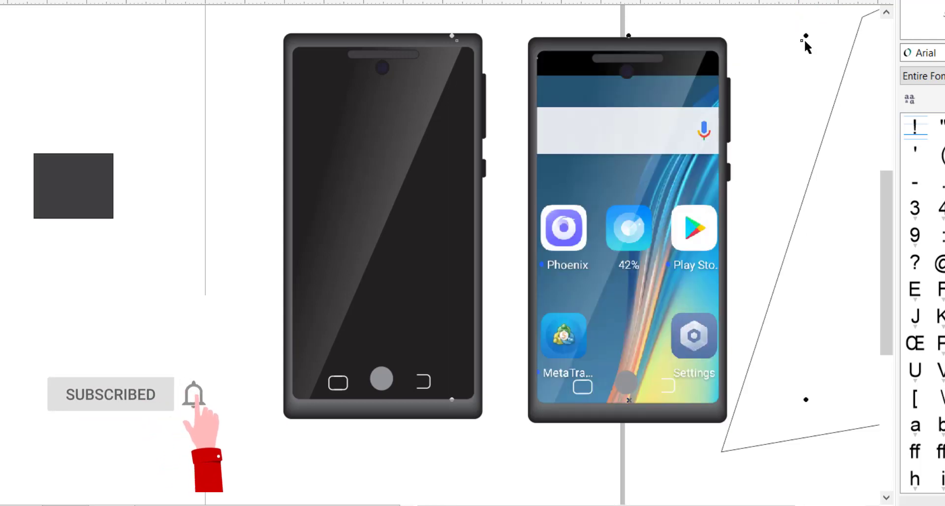
{"action": "left_click_drag", "start_coordinate": [805, 37], "coordinate": [705, 123]}
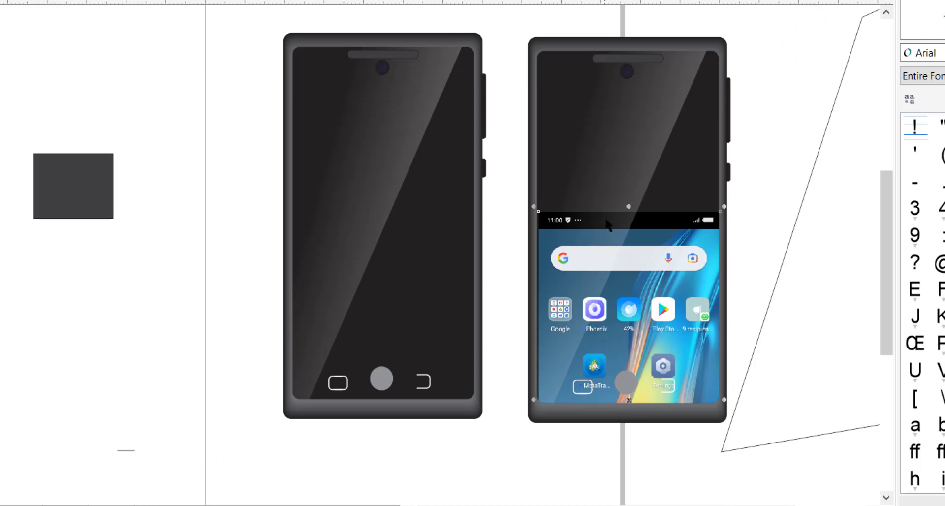
{"action": "left_click_drag", "start_coordinate": [624, 332], "coordinate": [622, 166]}
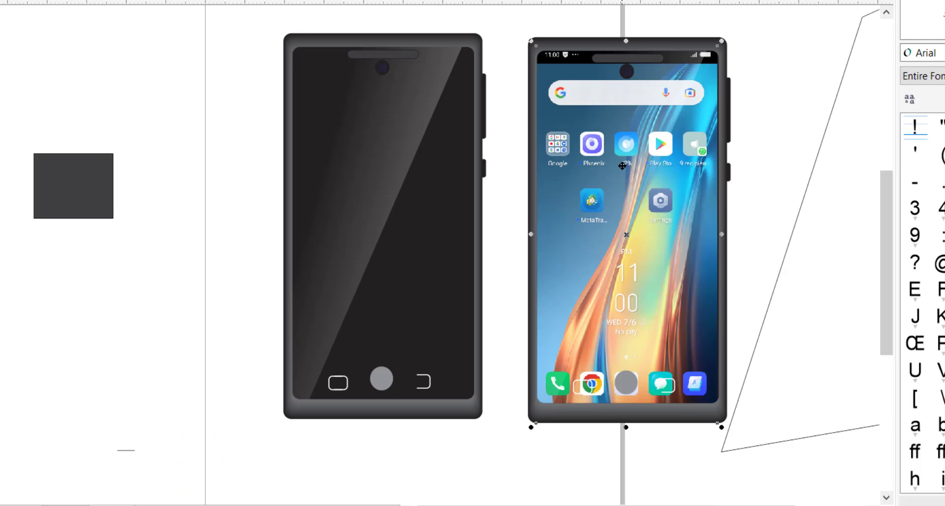
Step: Delete the grey home button and the white navigation icons from the second phone
{"action": "left_click", "coordinate": [749, 325]}
{"action": "left_click_drag", "start_coordinate": [740, 358], "coordinate": [537, 434]}
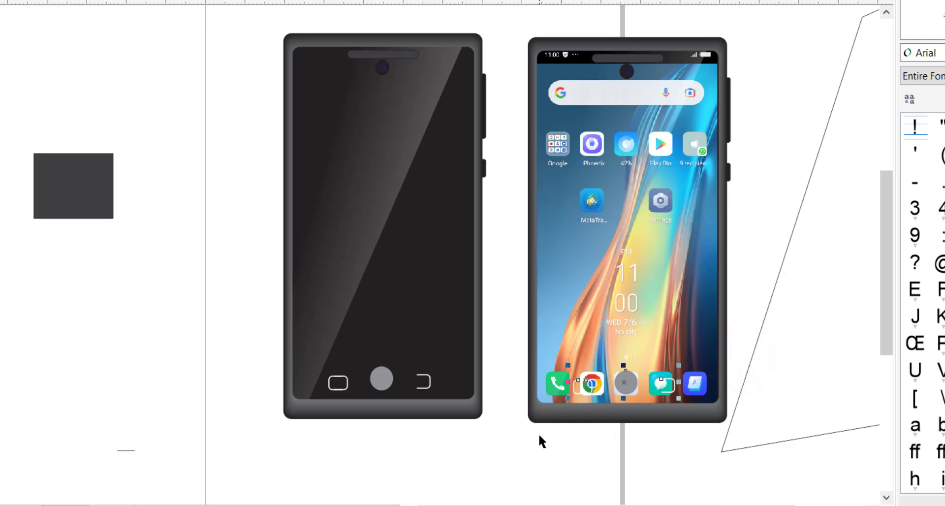
{"action": "key", "text": "Delete"}
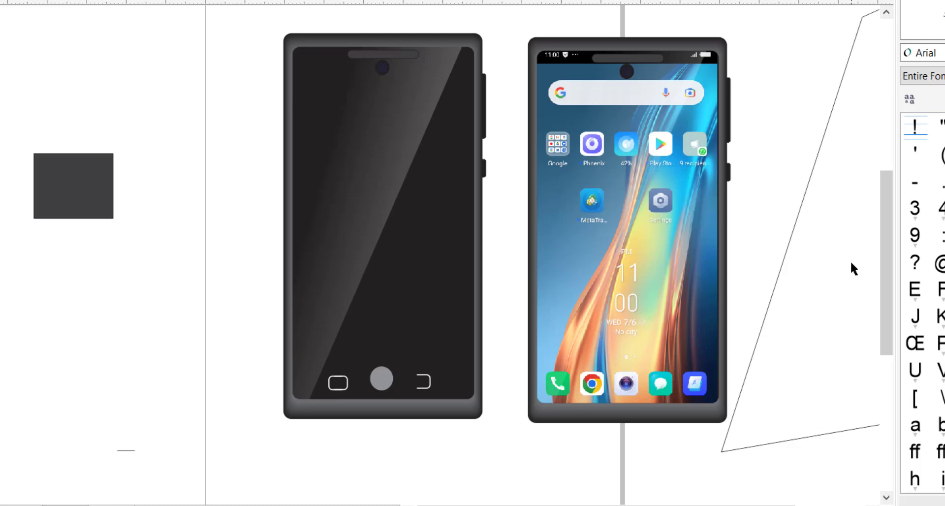